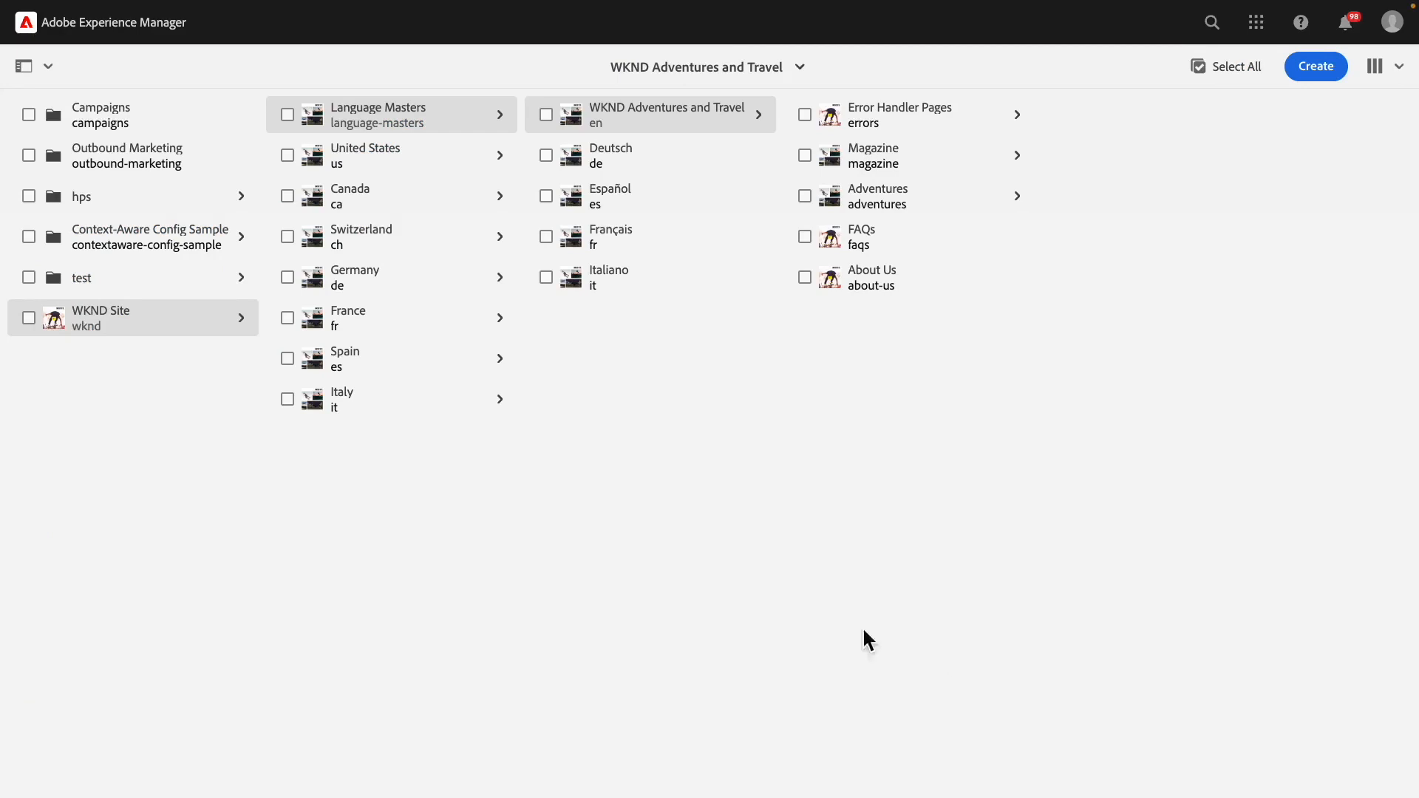
Delete the Deutsch page under Language Masters without archiving it
left_click(564, 173)
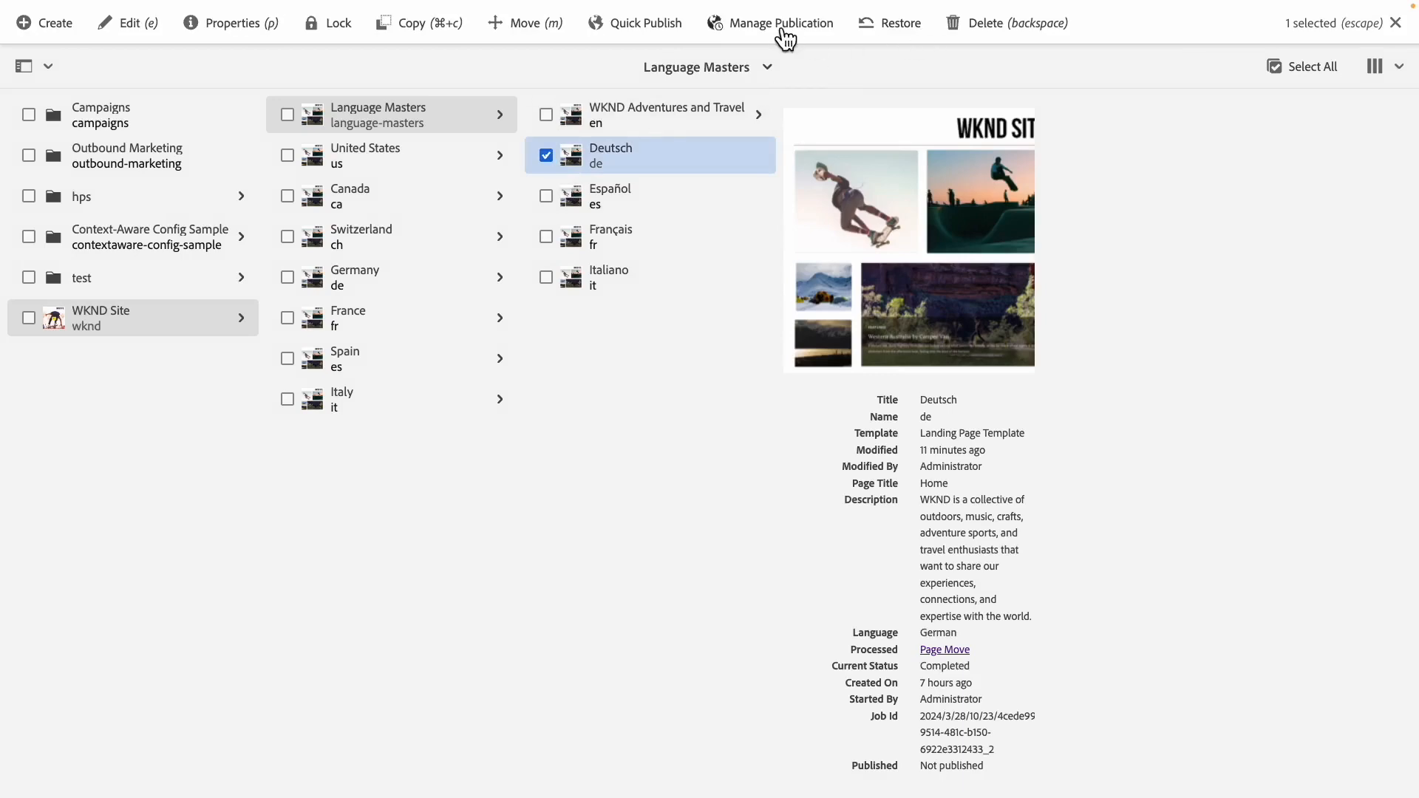
left_click(978, 32)
left_click(746, 429)
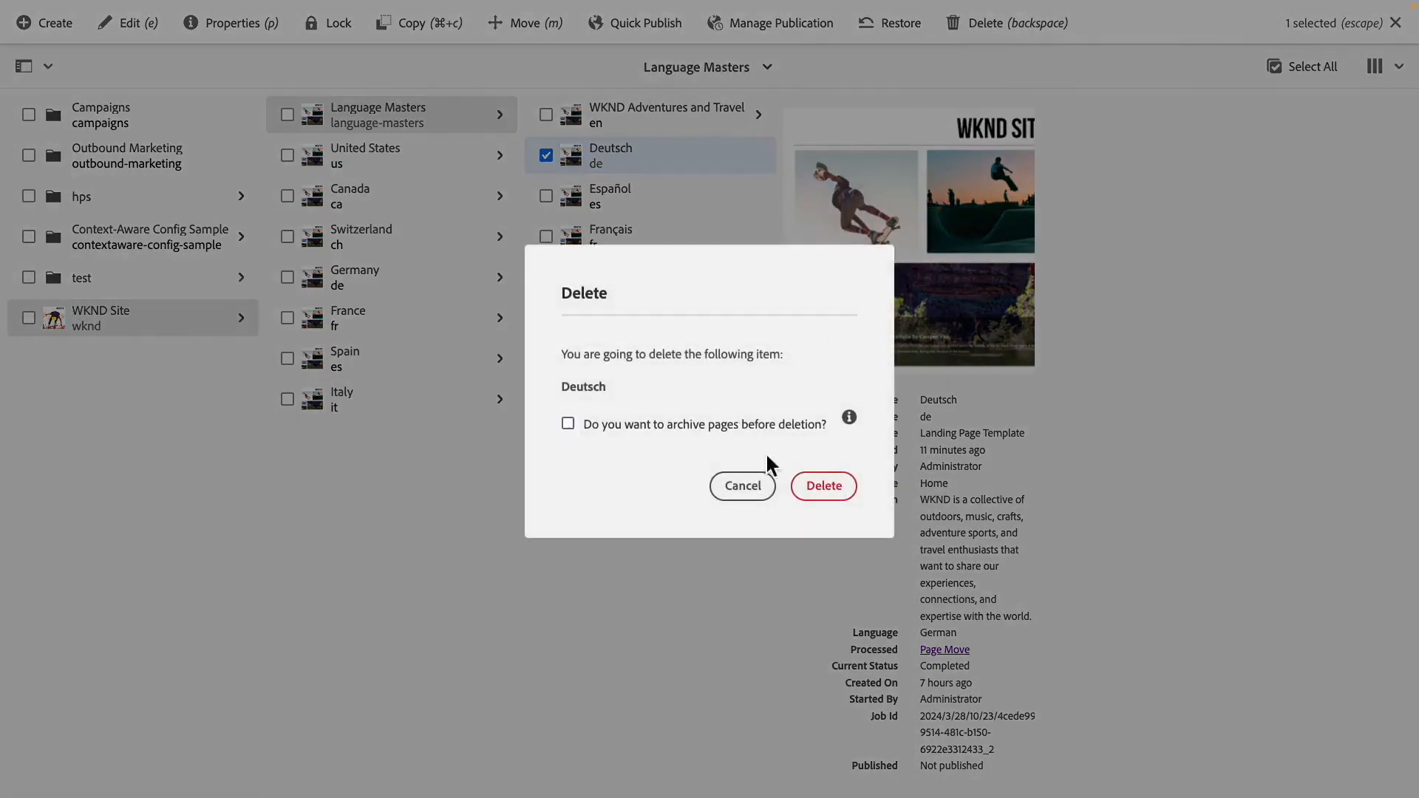
left_click(820, 485)
left_click(919, 448)
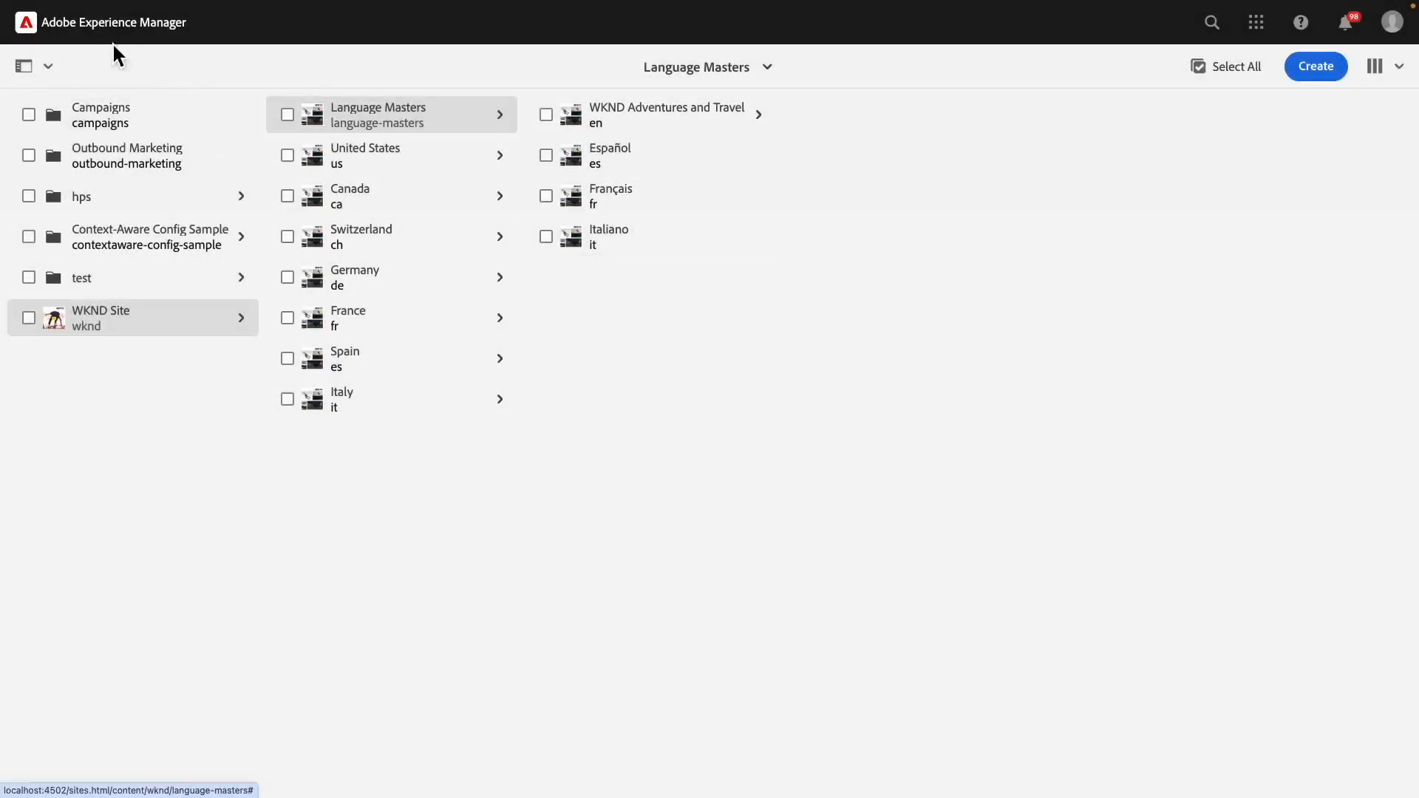
Start a live copy of the English WKND Adventures and Travel page with Language Masters as its destination
left_click(568, 125)
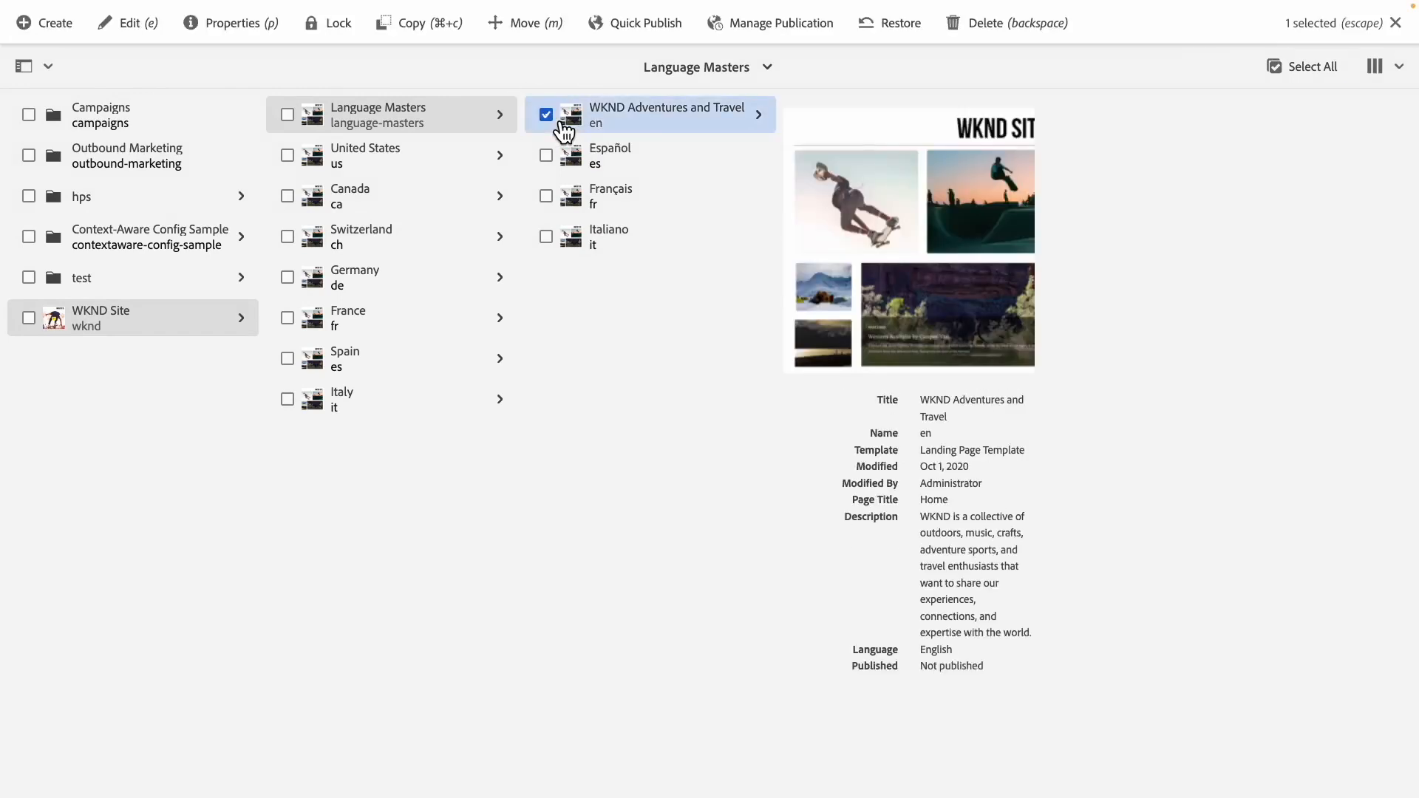
left_click(46, 28)
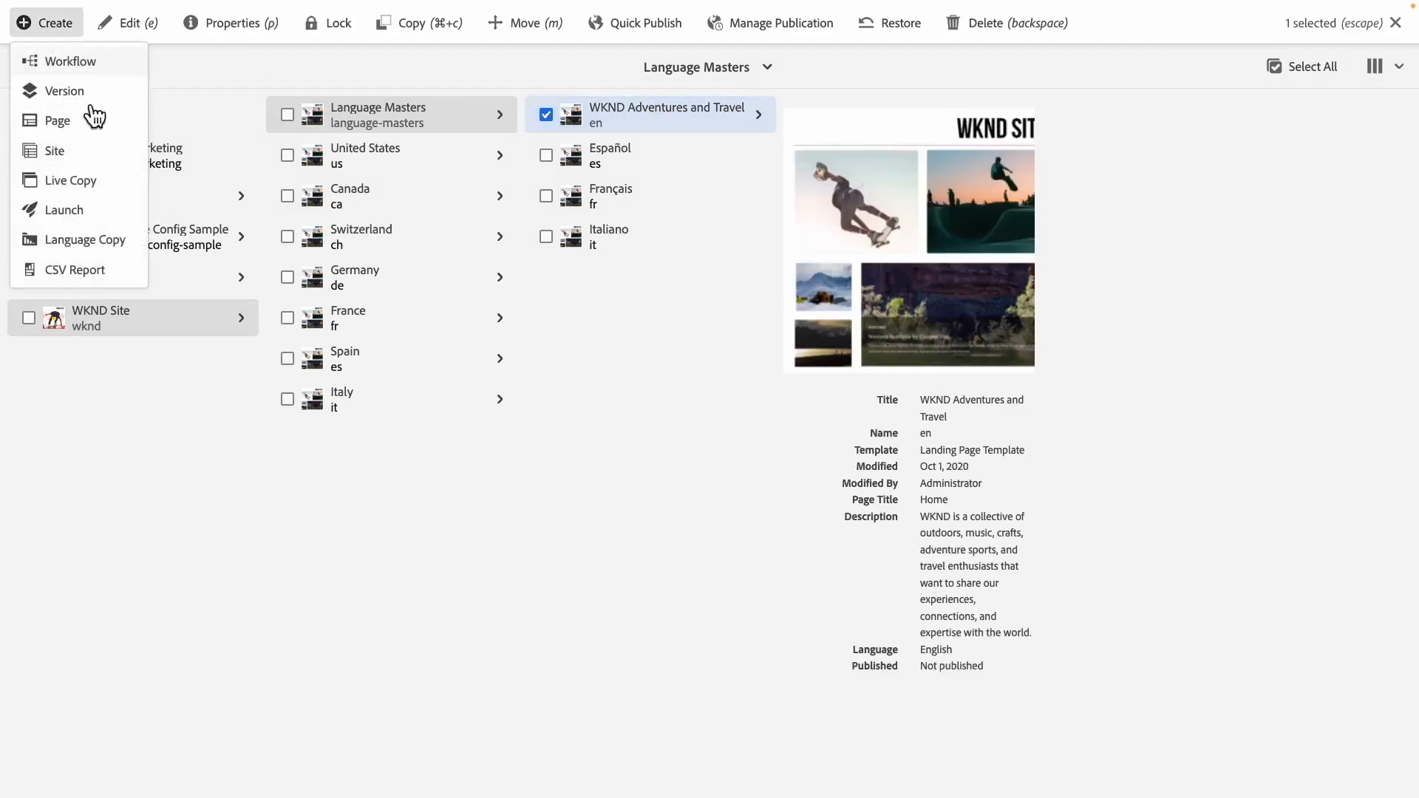
left_click(69, 180)
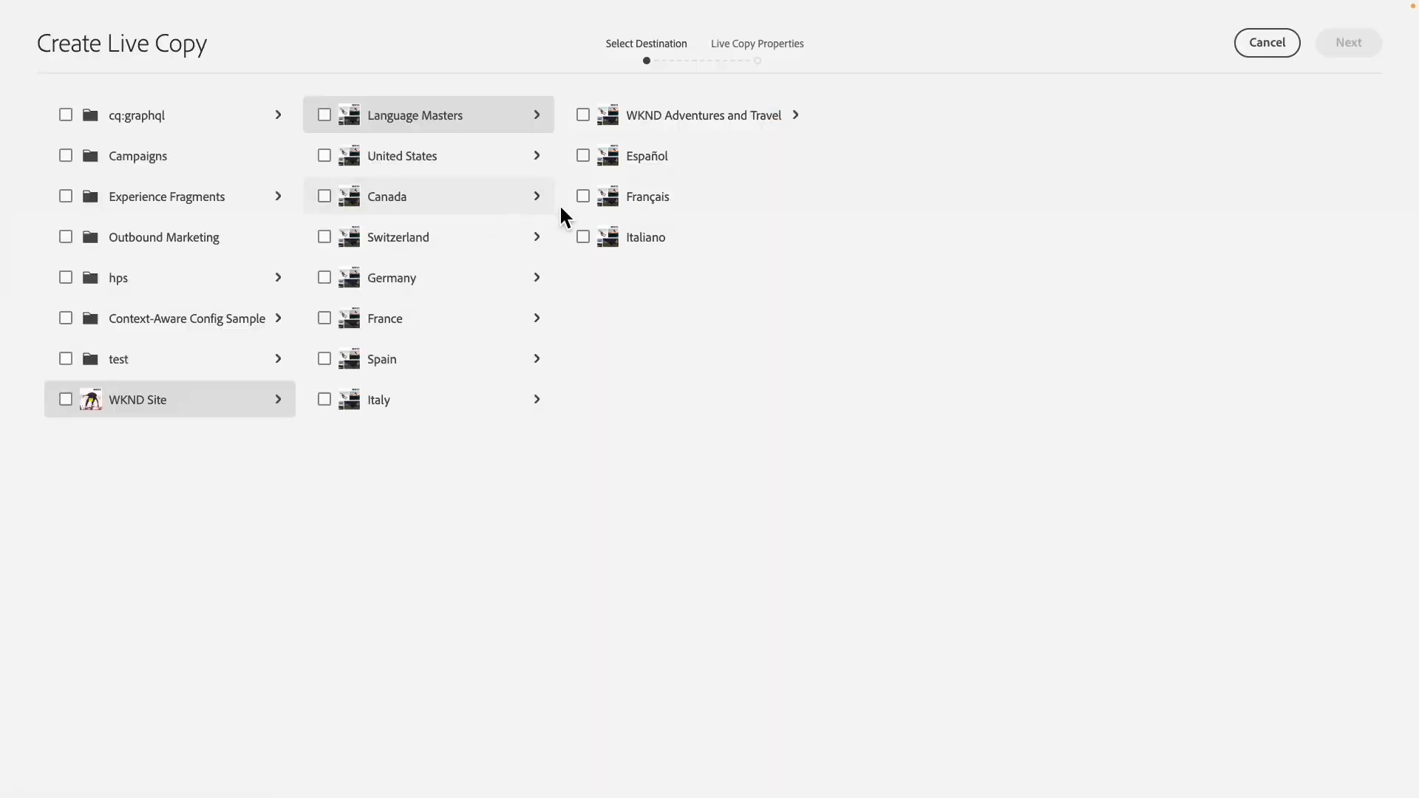
left_click(333, 117)
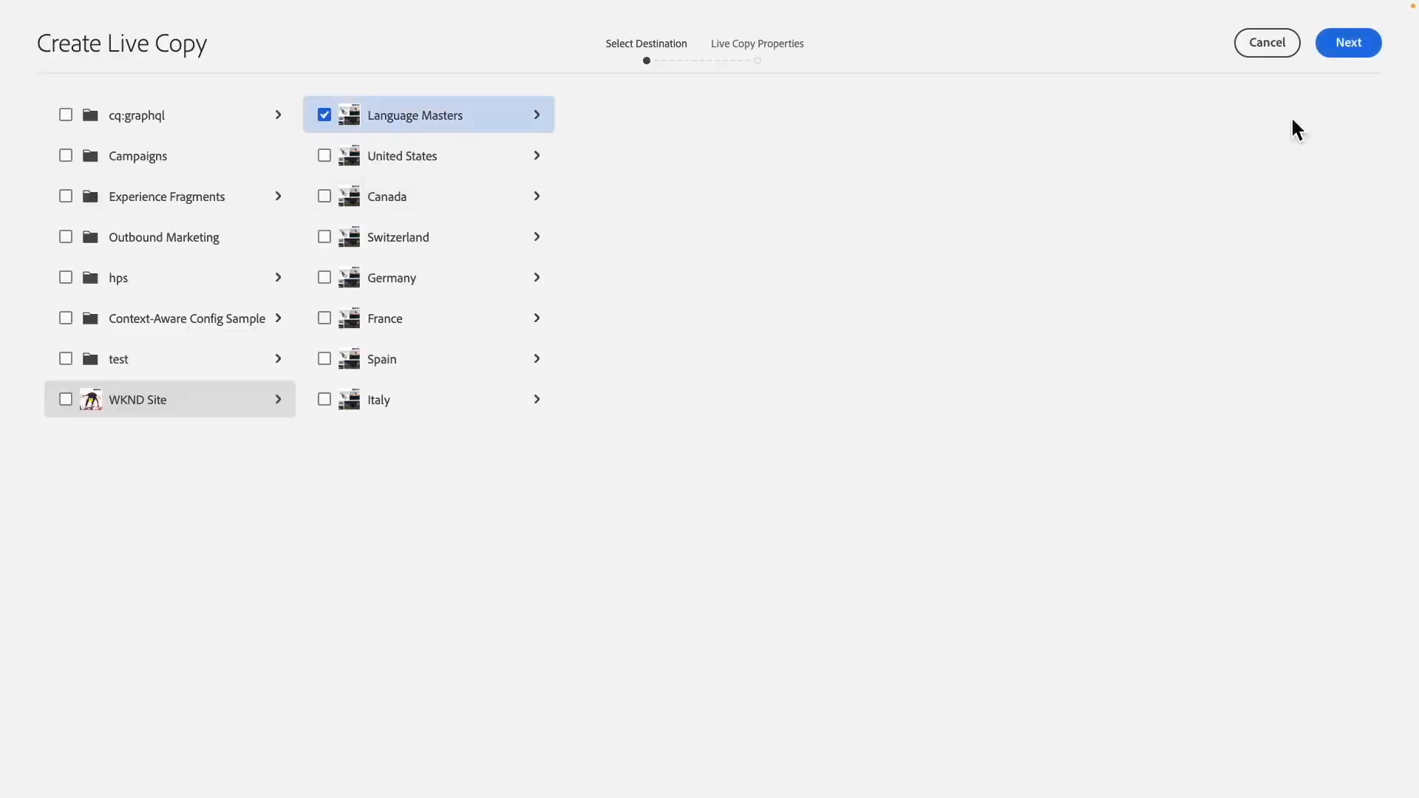
left_click(1351, 50)
Title the live copy Deutsch, name it de, and create it with its sub pages included
left_click(598, 142)
type("Deutsch")
key("Tab")
key("Tab")
type("de")
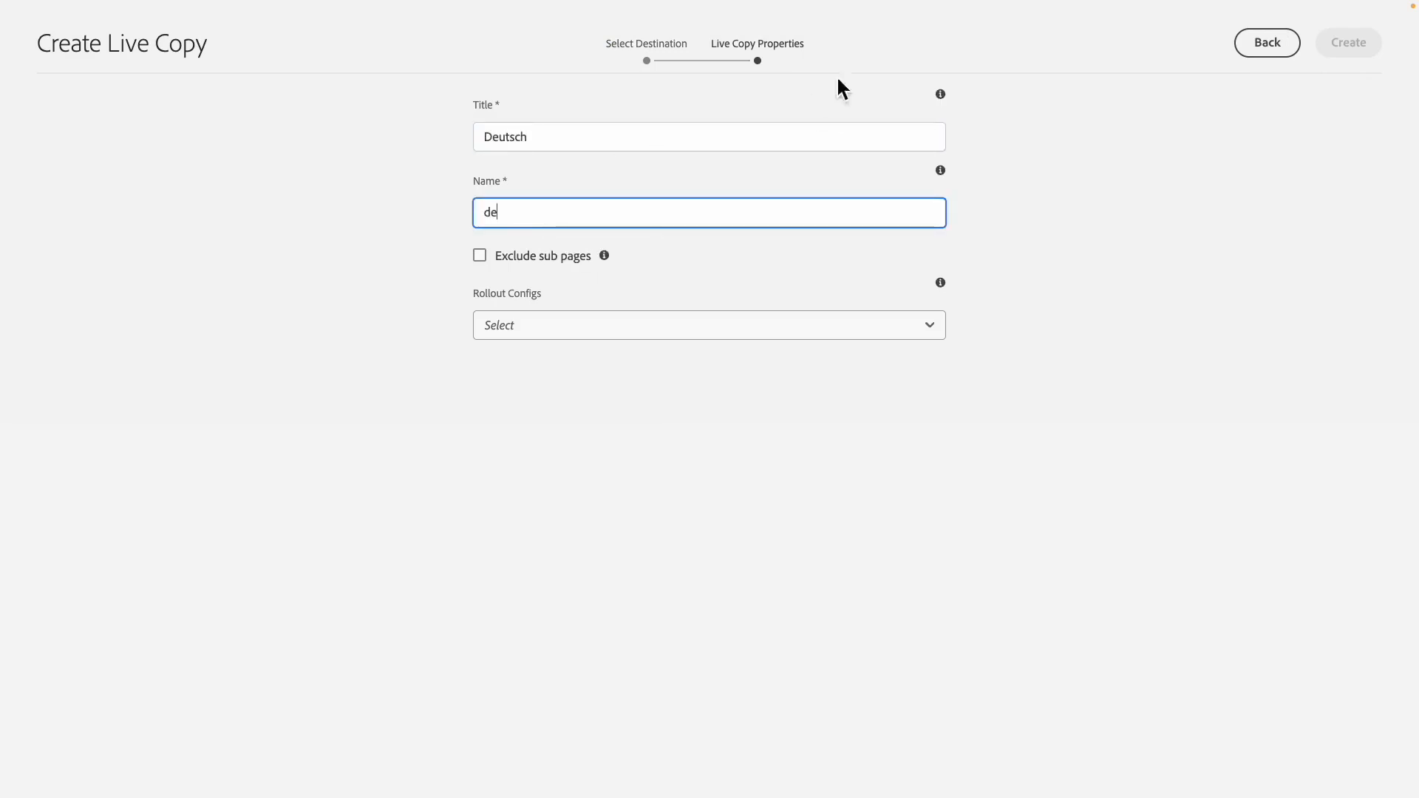
left_click(1355, 42)
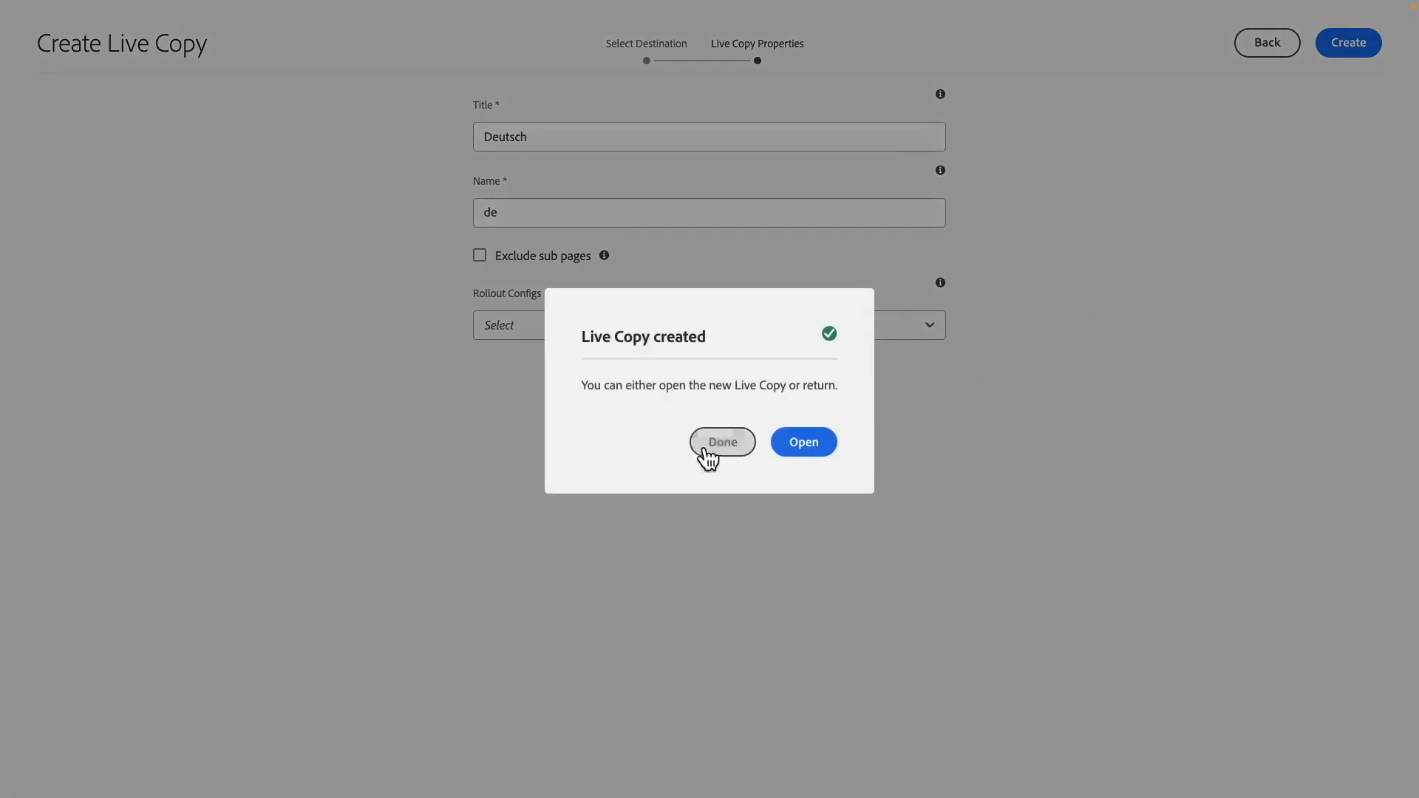
left_click(711, 452)
Cancel the inheritance of the Language setting in the advanced properties of the new Deutsch page
left_click(611, 153)
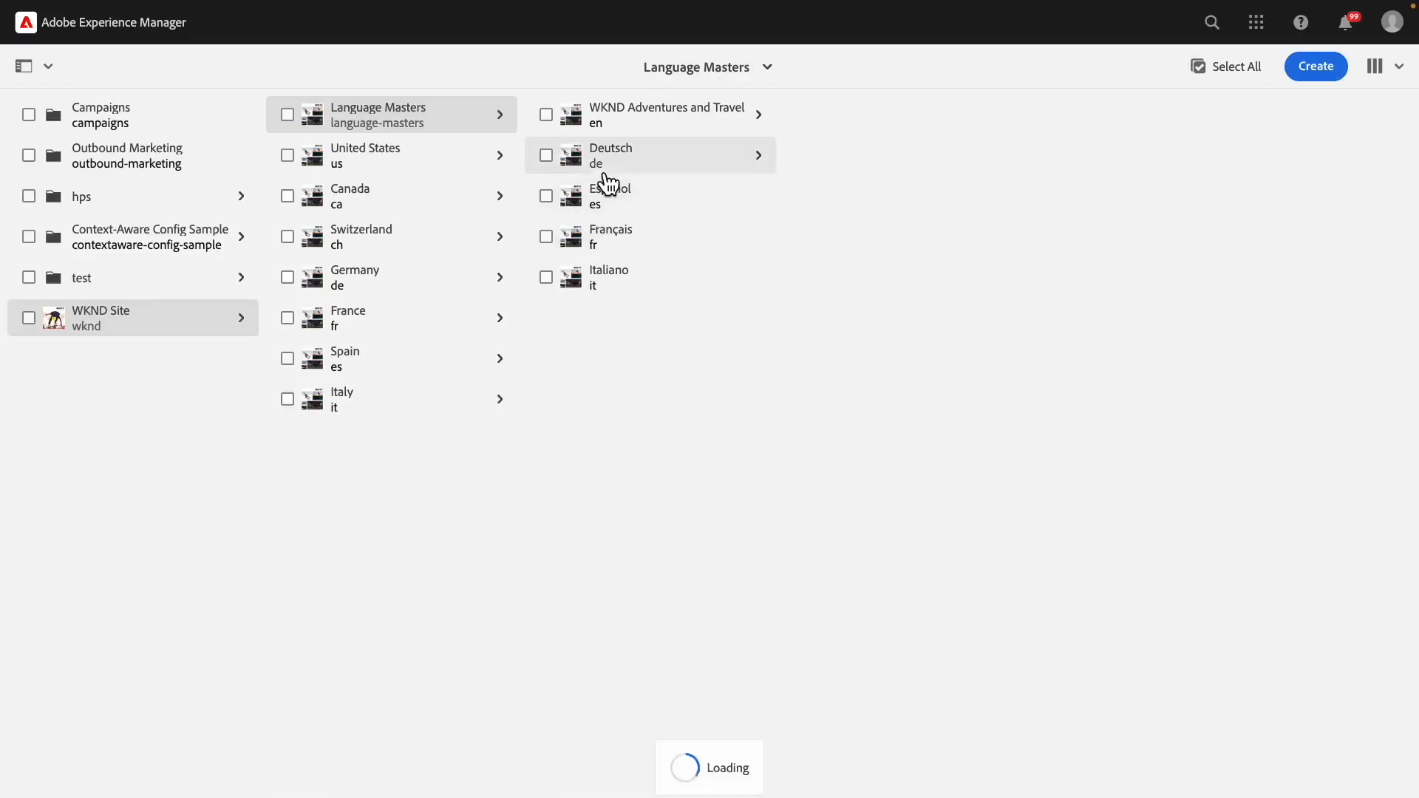
left_click(562, 155)
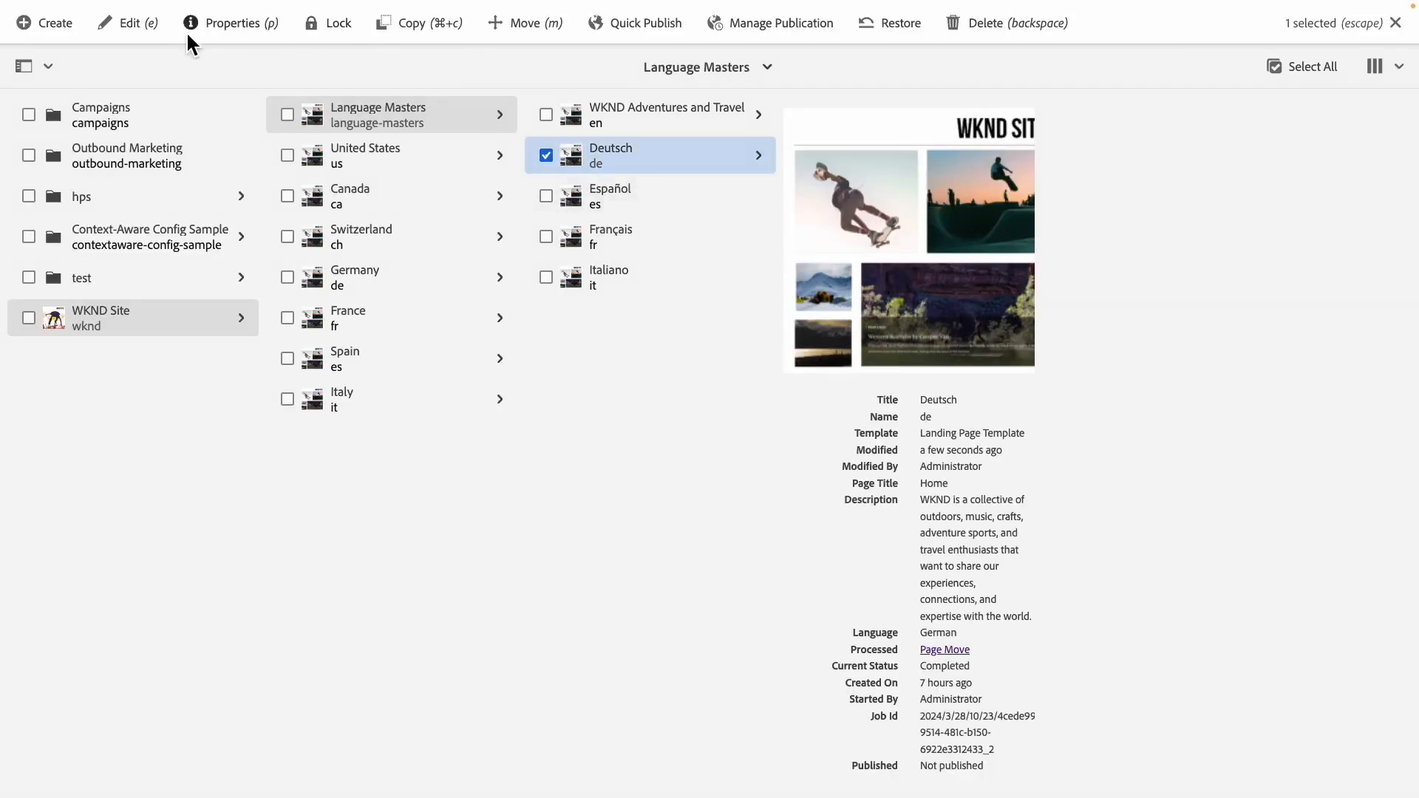
left_click(205, 30)
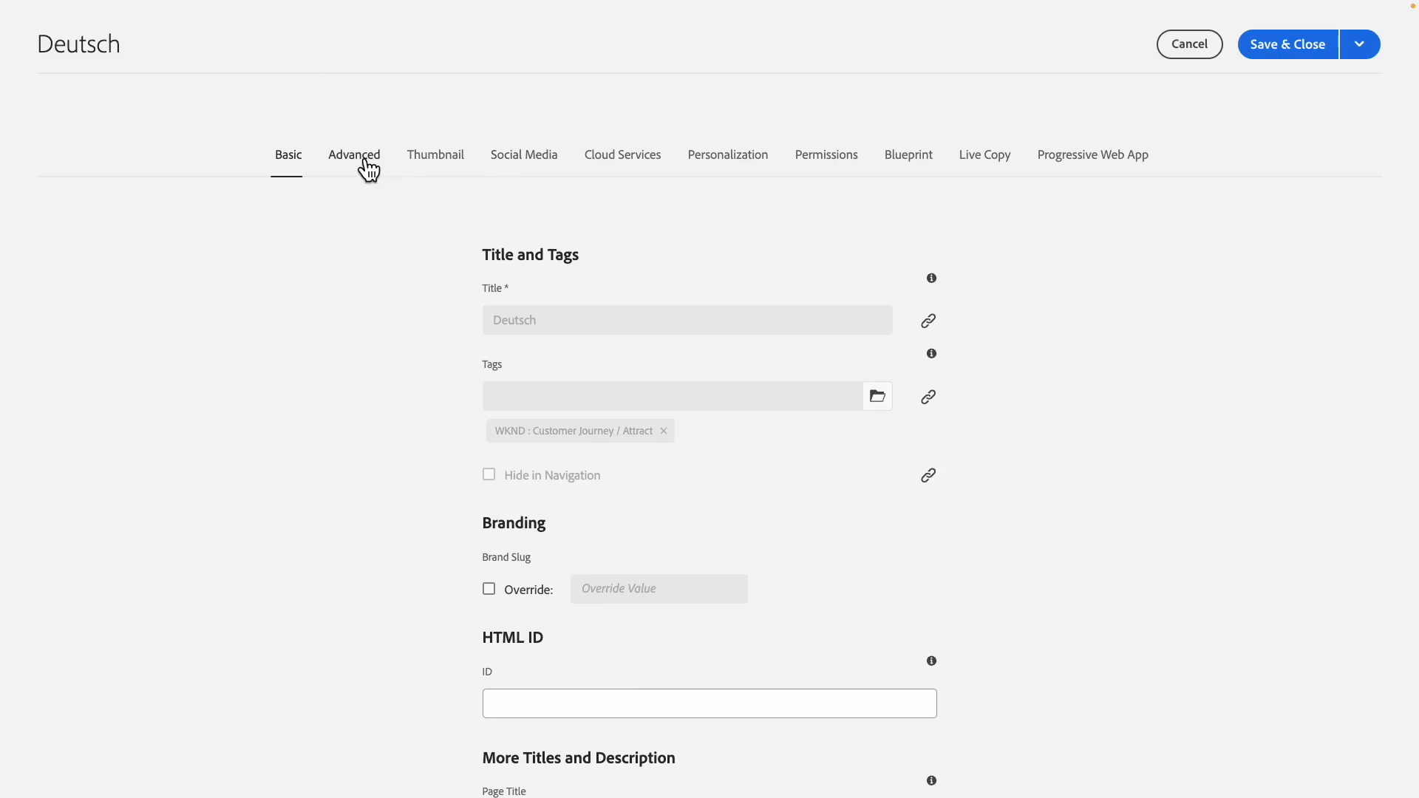
left_click(366, 164)
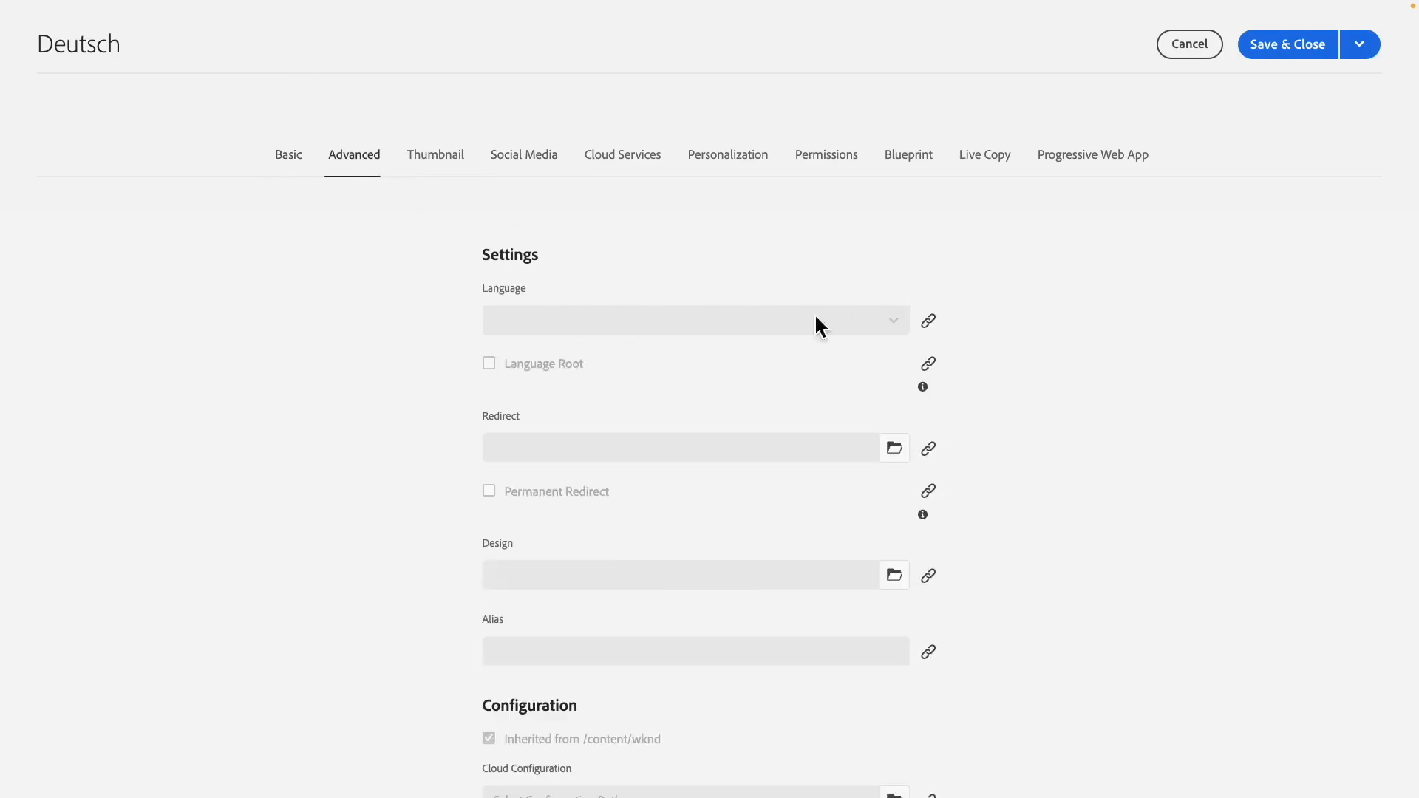
left_click(929, 323)
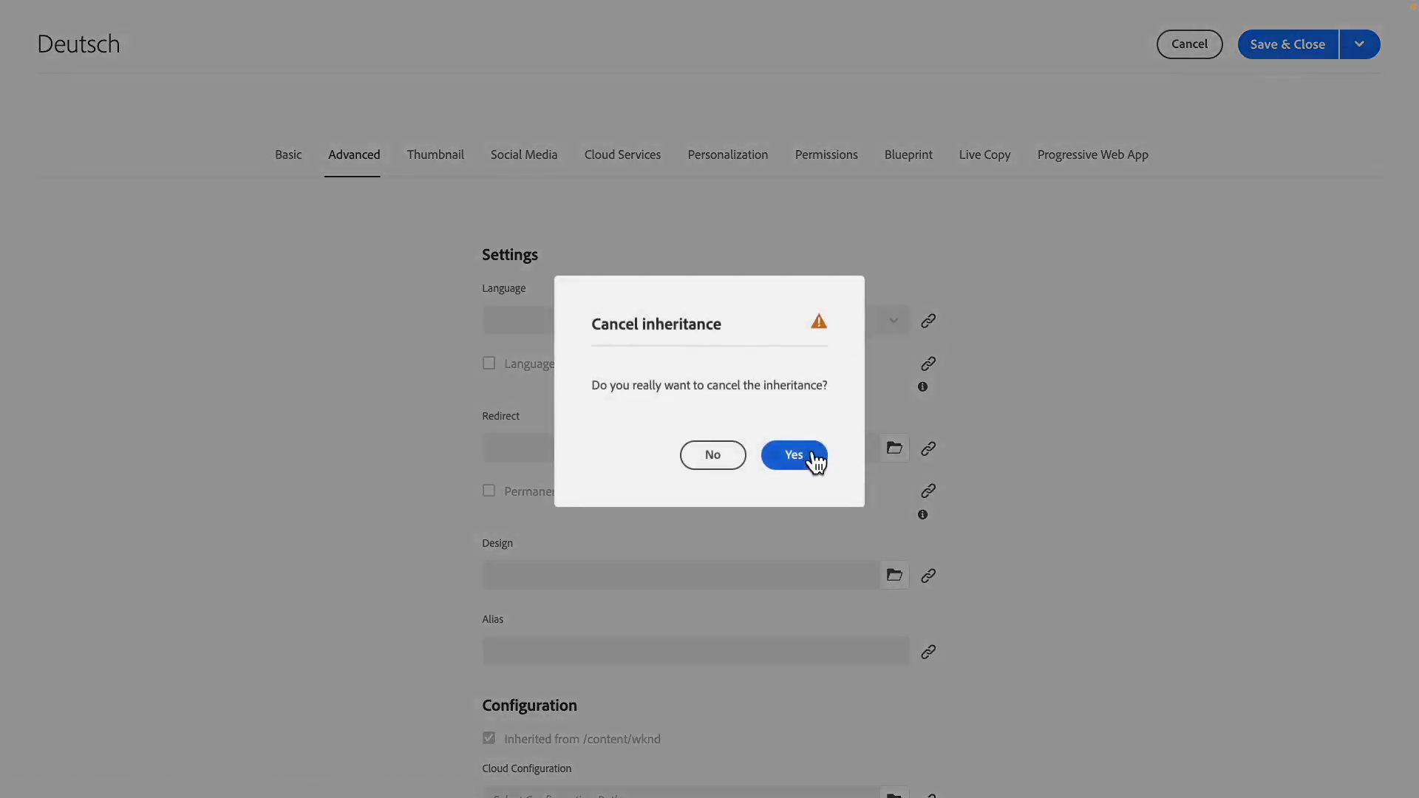
left_click(797, 459)
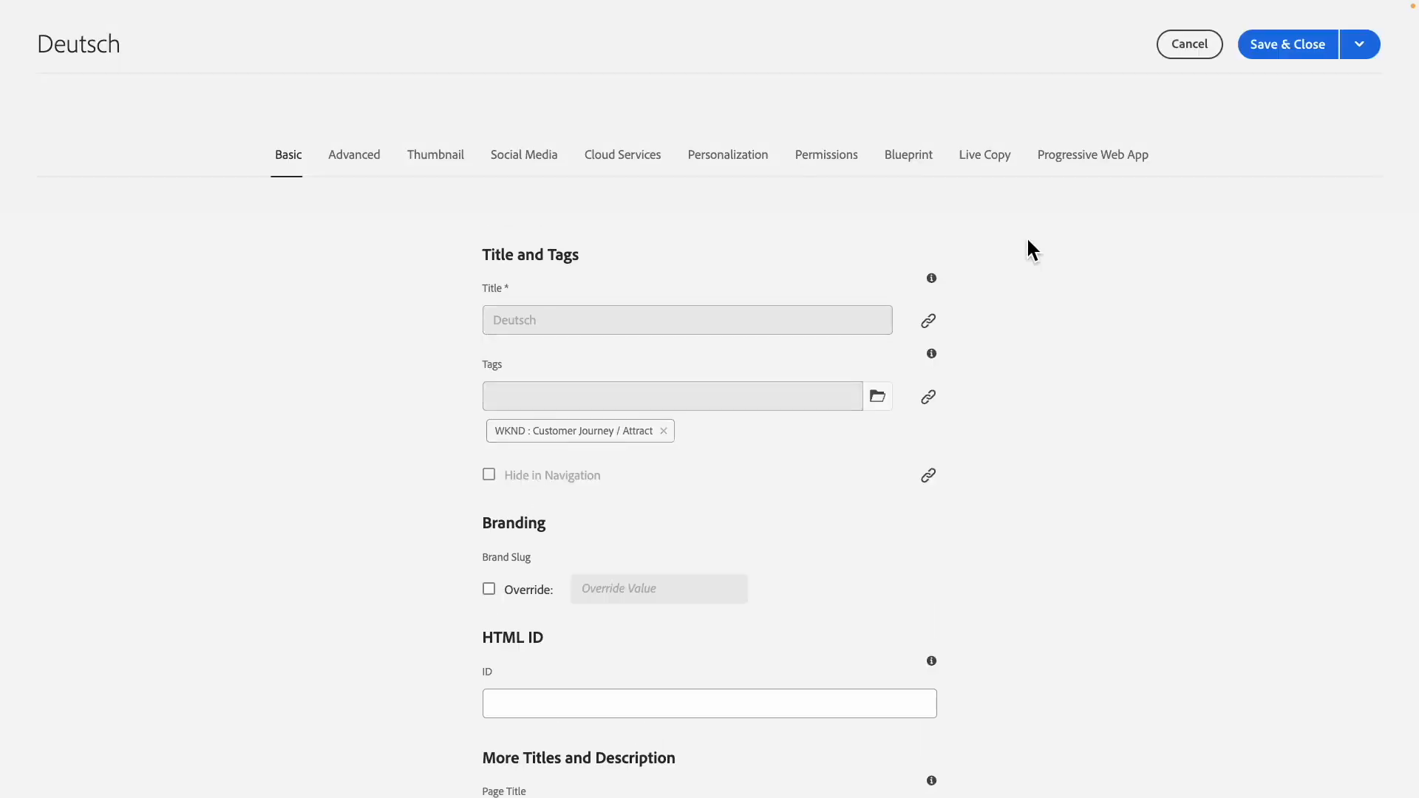
Set the Deutsch page's language to German and save its properties
left_click(355, 157)
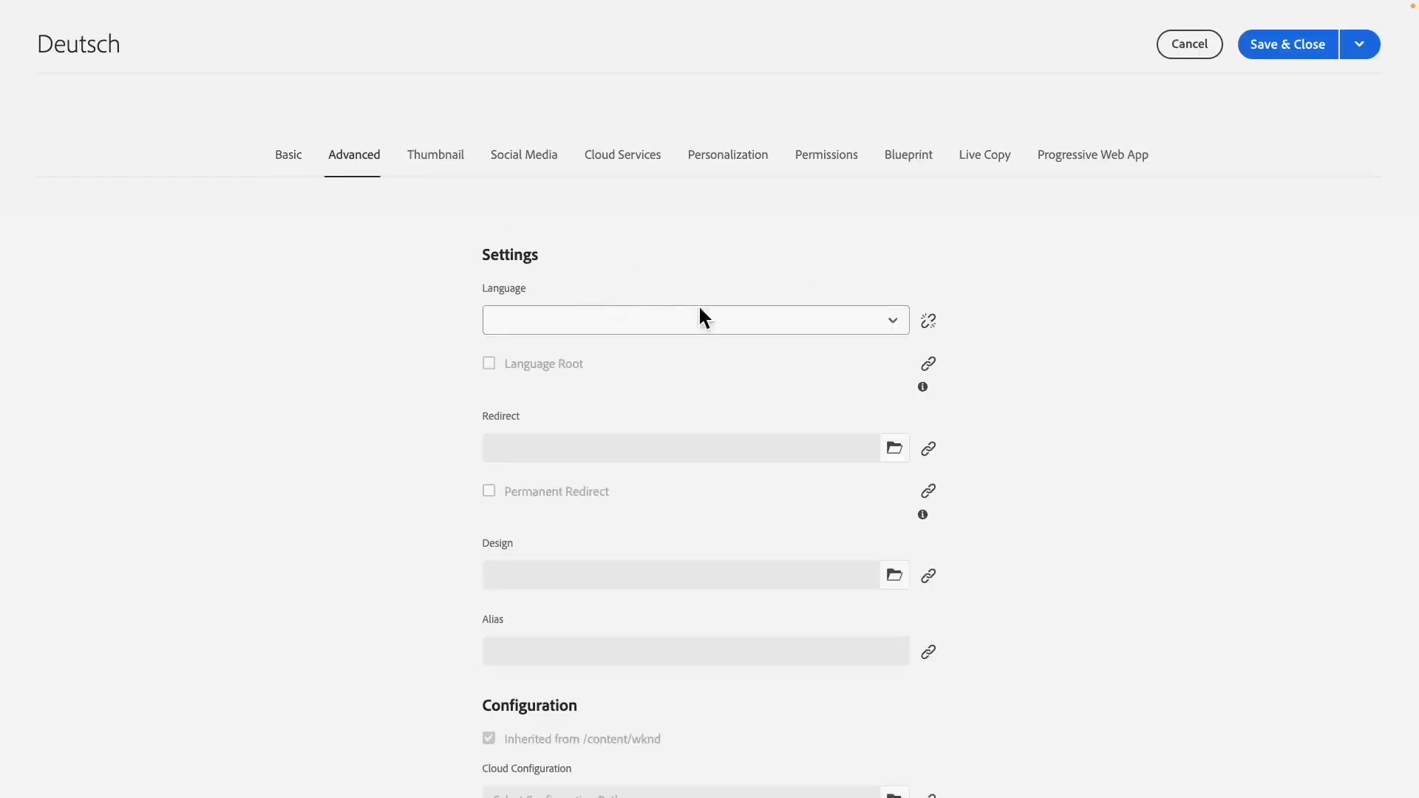
left_click(890, 325)
scroll(734, 422, "down", 6)
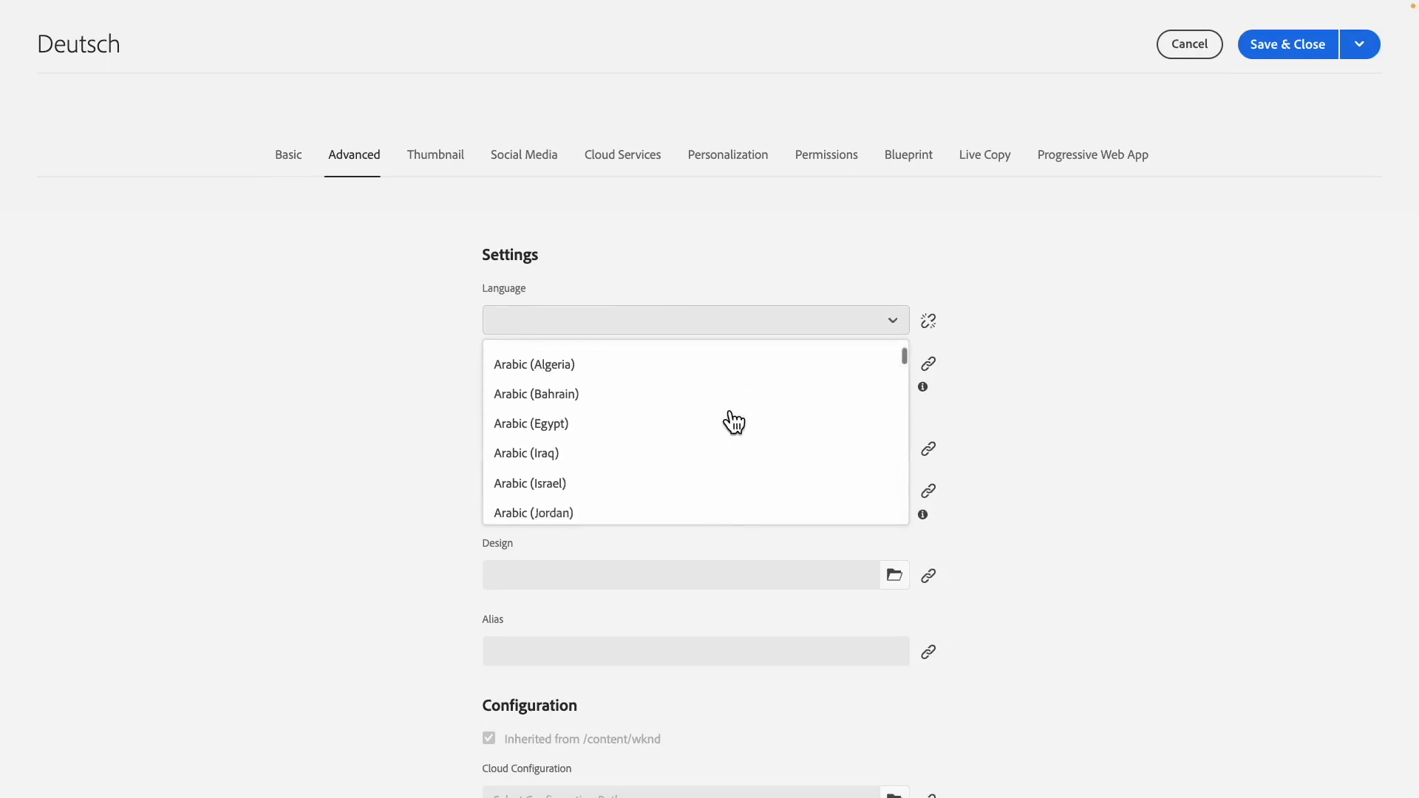
scroll(734, 421, "down", 10)
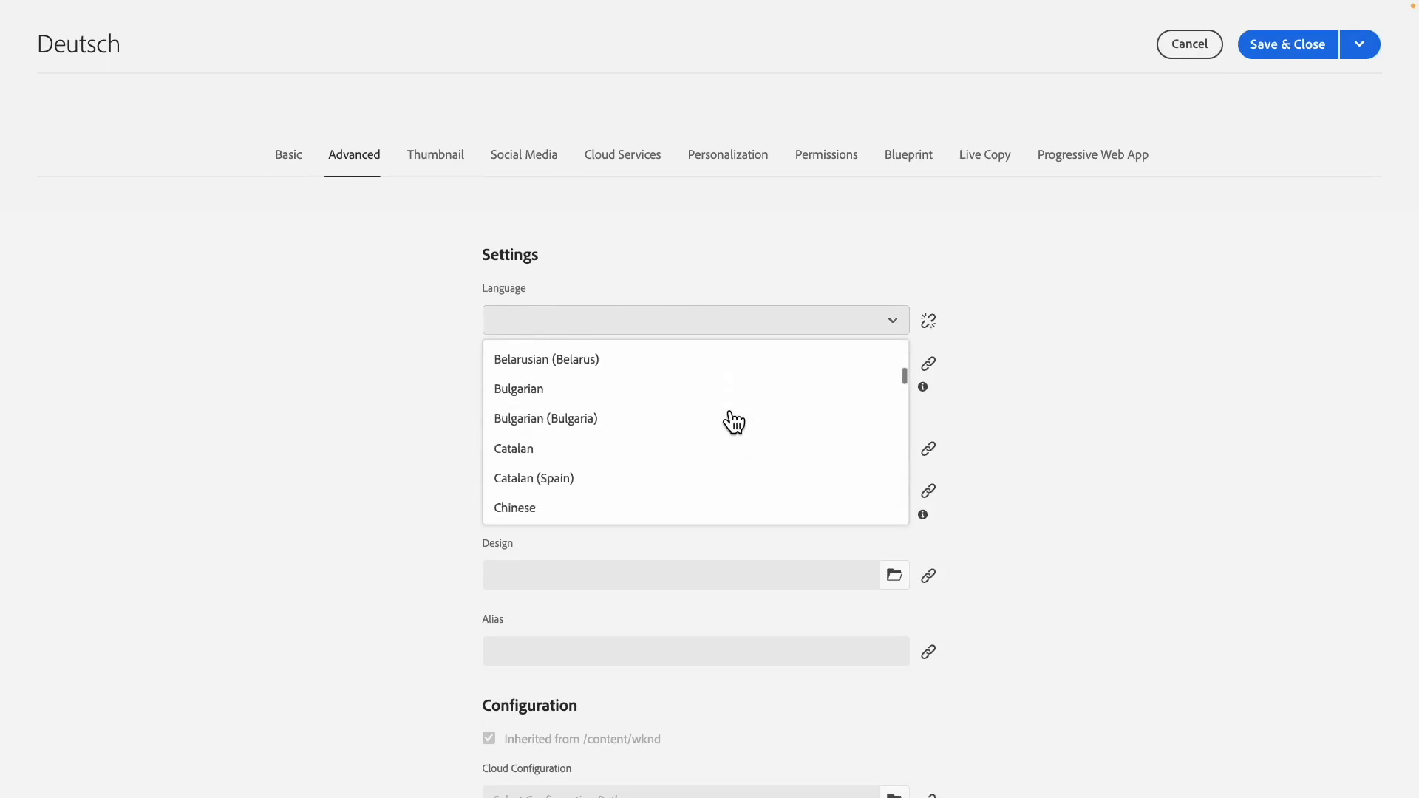
scroll(733, 421, "down", 10)
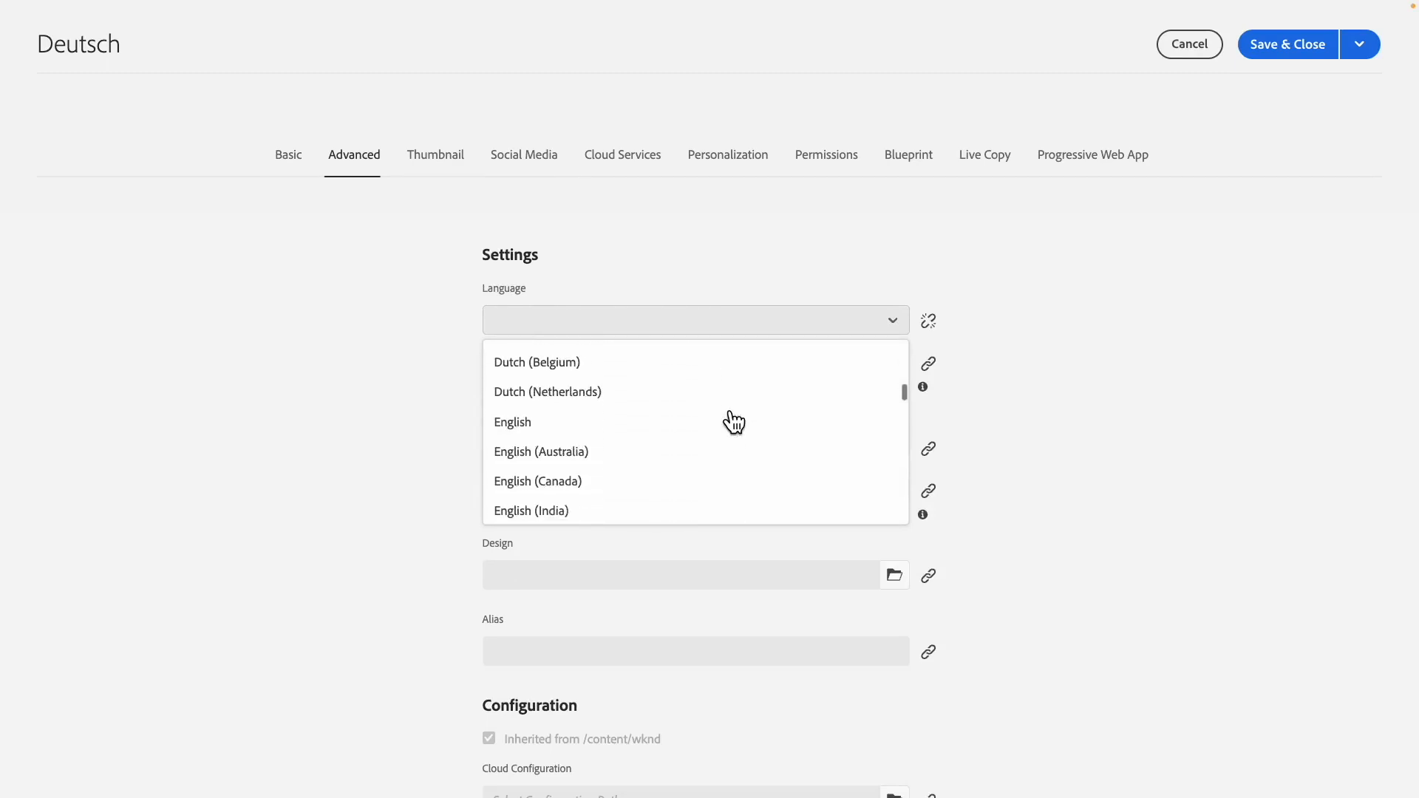
scroll(734, 422, "down", 10)
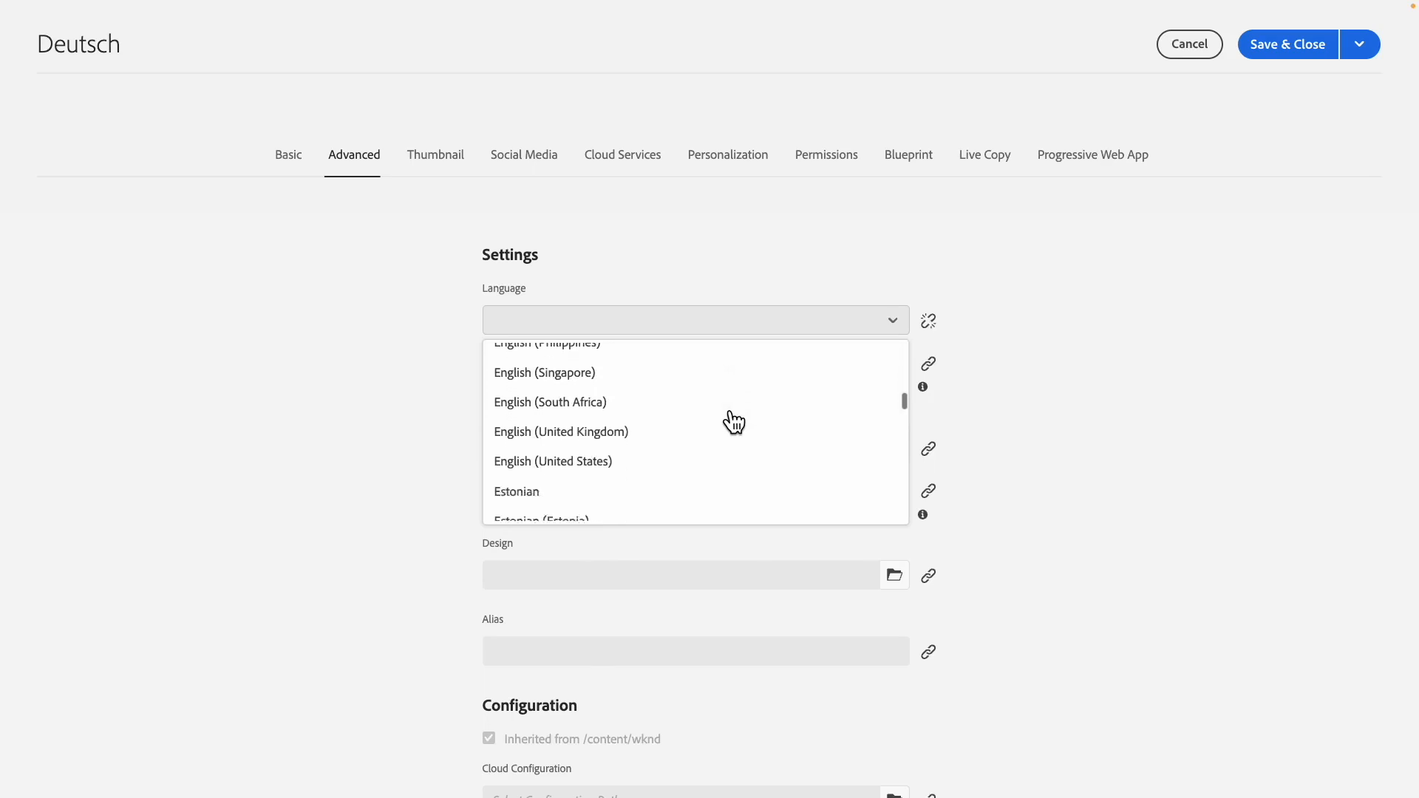
scroll(734, 421, "down", 1)
left_click(555, 467)
left_click(1268, 48)
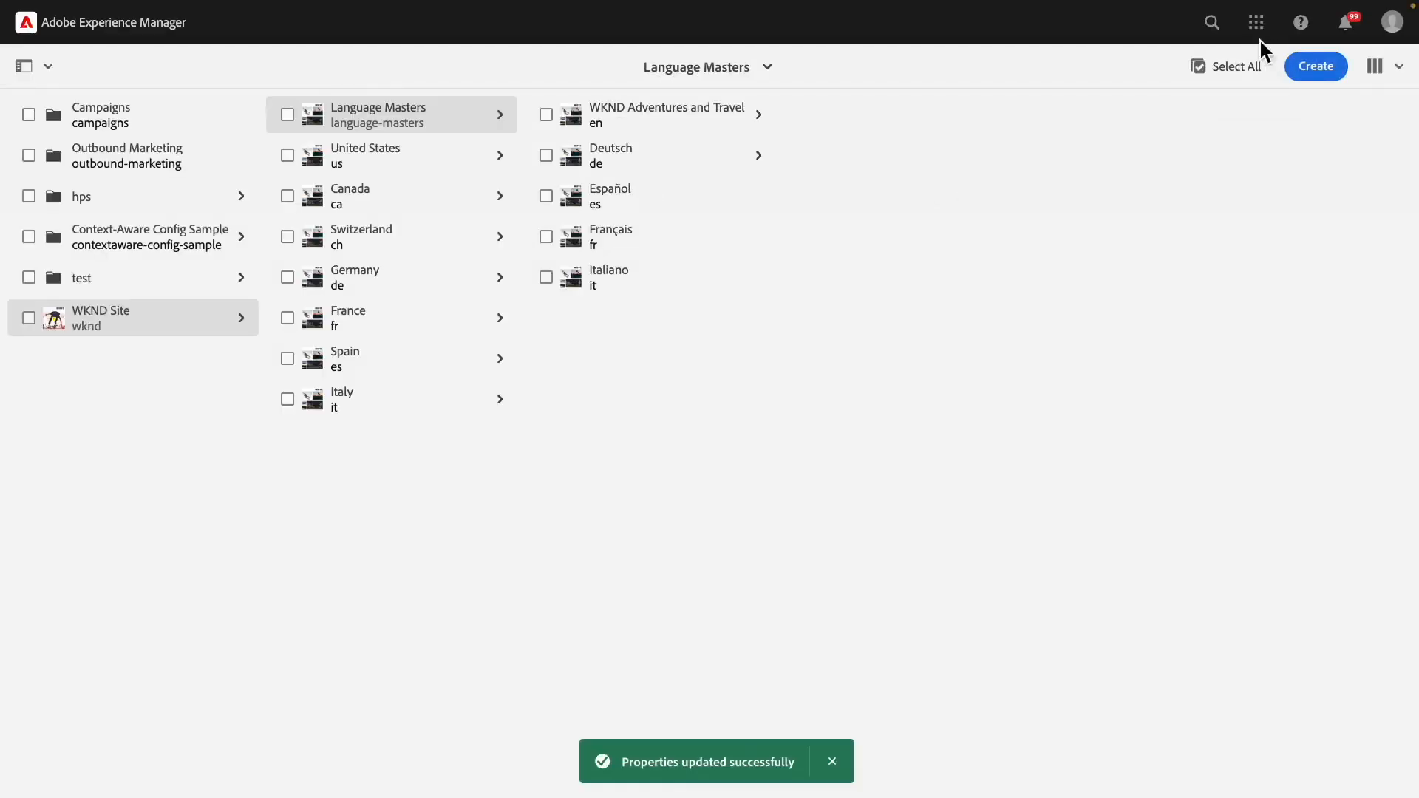
Open the FAQs page of the Deutsch branch for editing
left_click(673, 176)
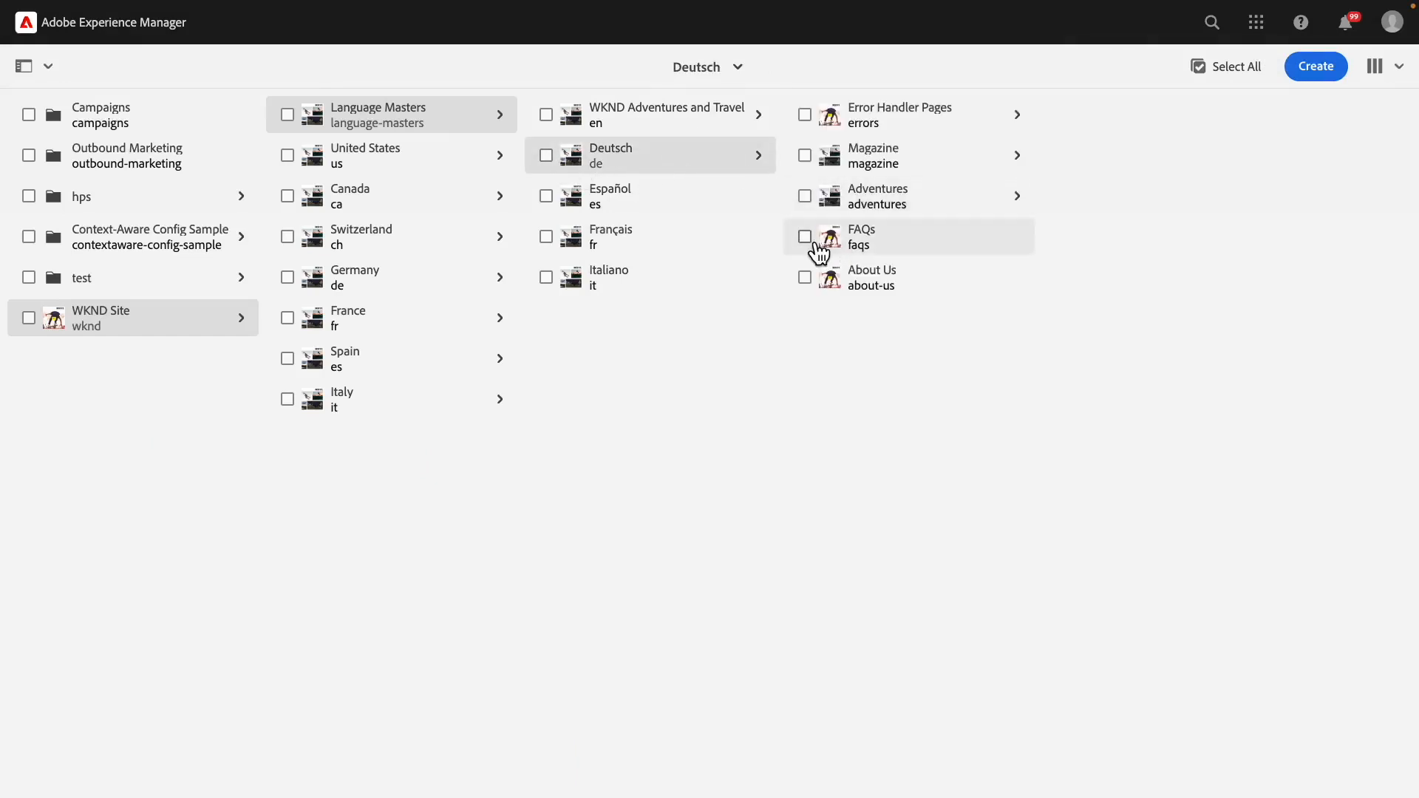
left_click(819, 253)
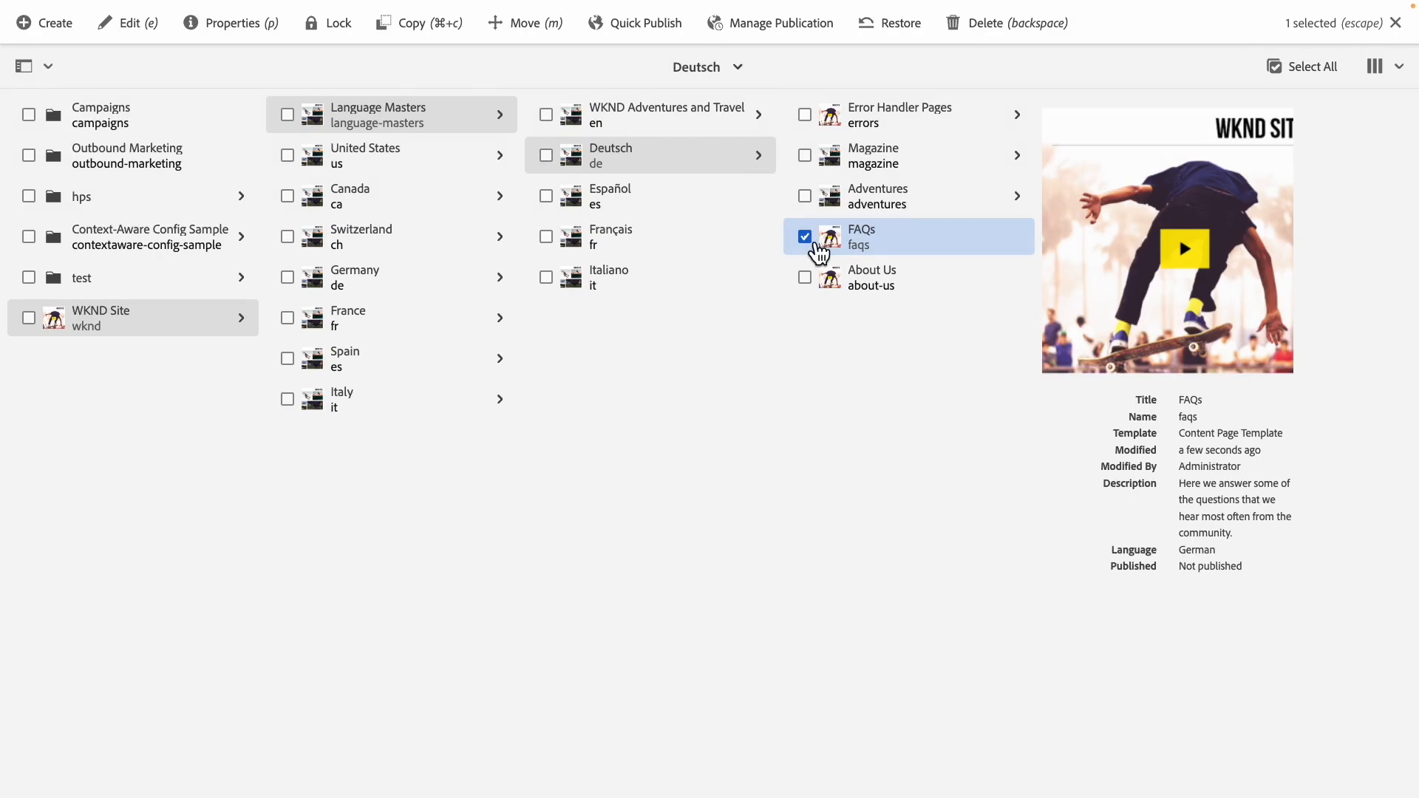
left_click(133, 30)
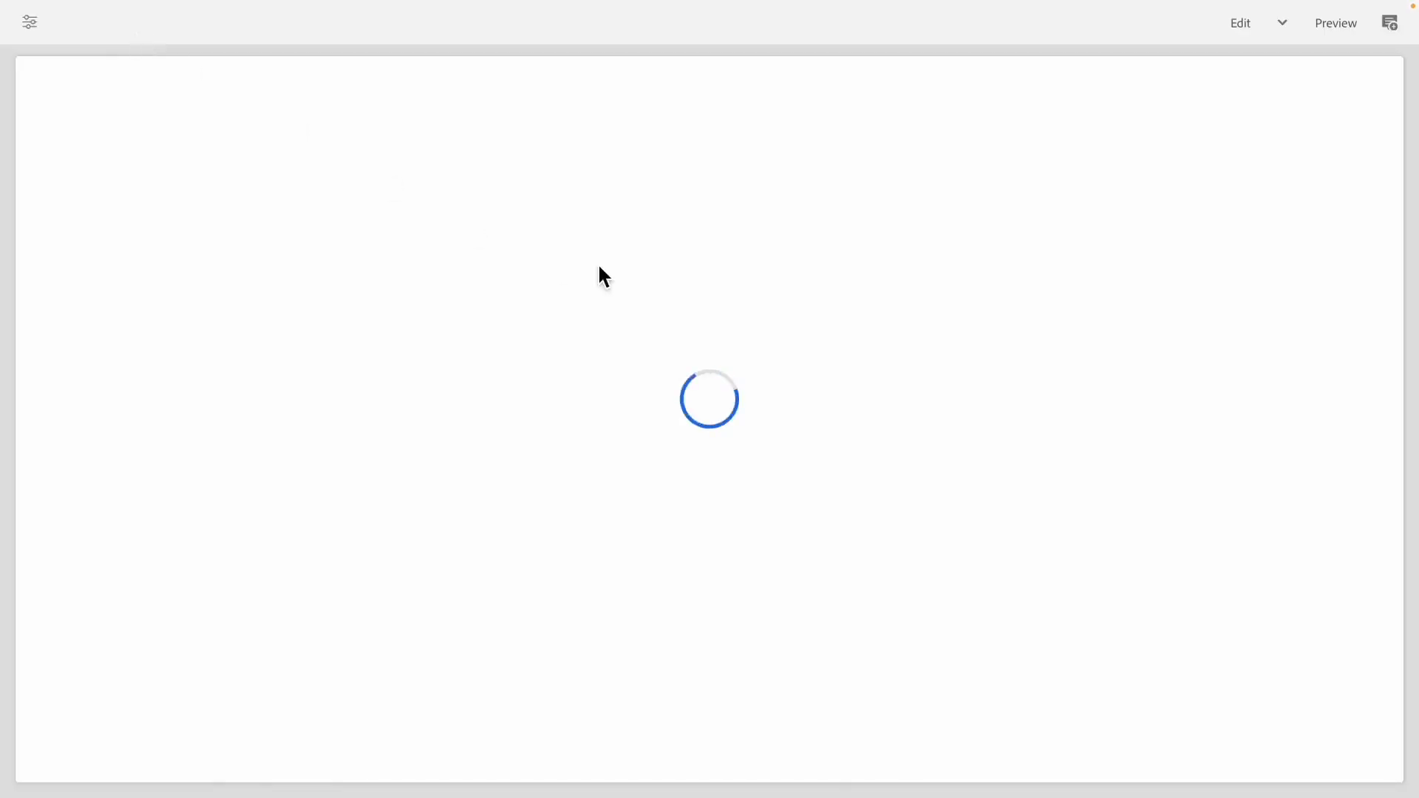
scroll(935, 274, "down", 5)
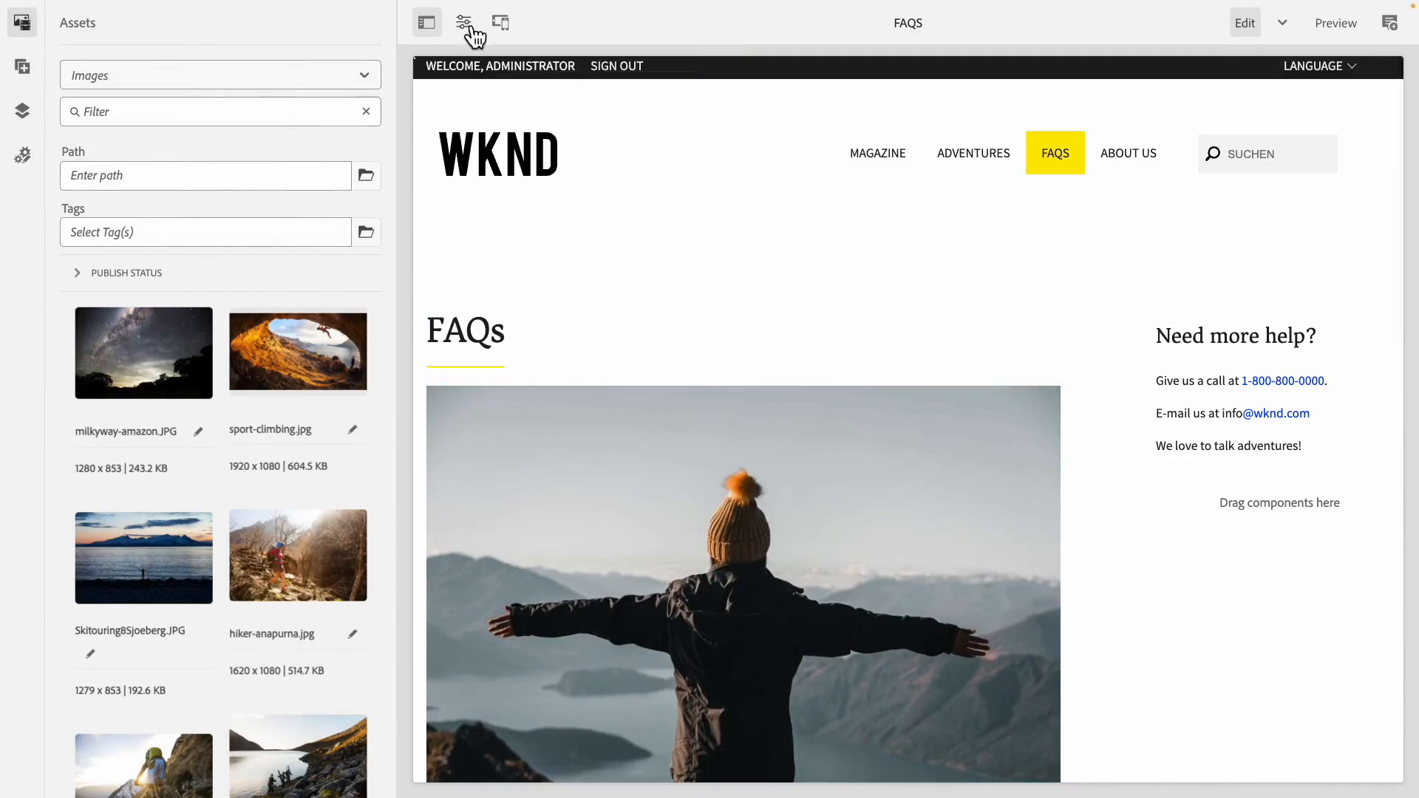
Run the Composum AI Translate Page workflow on the FAQs page and review the page content
left_click(468, 26)
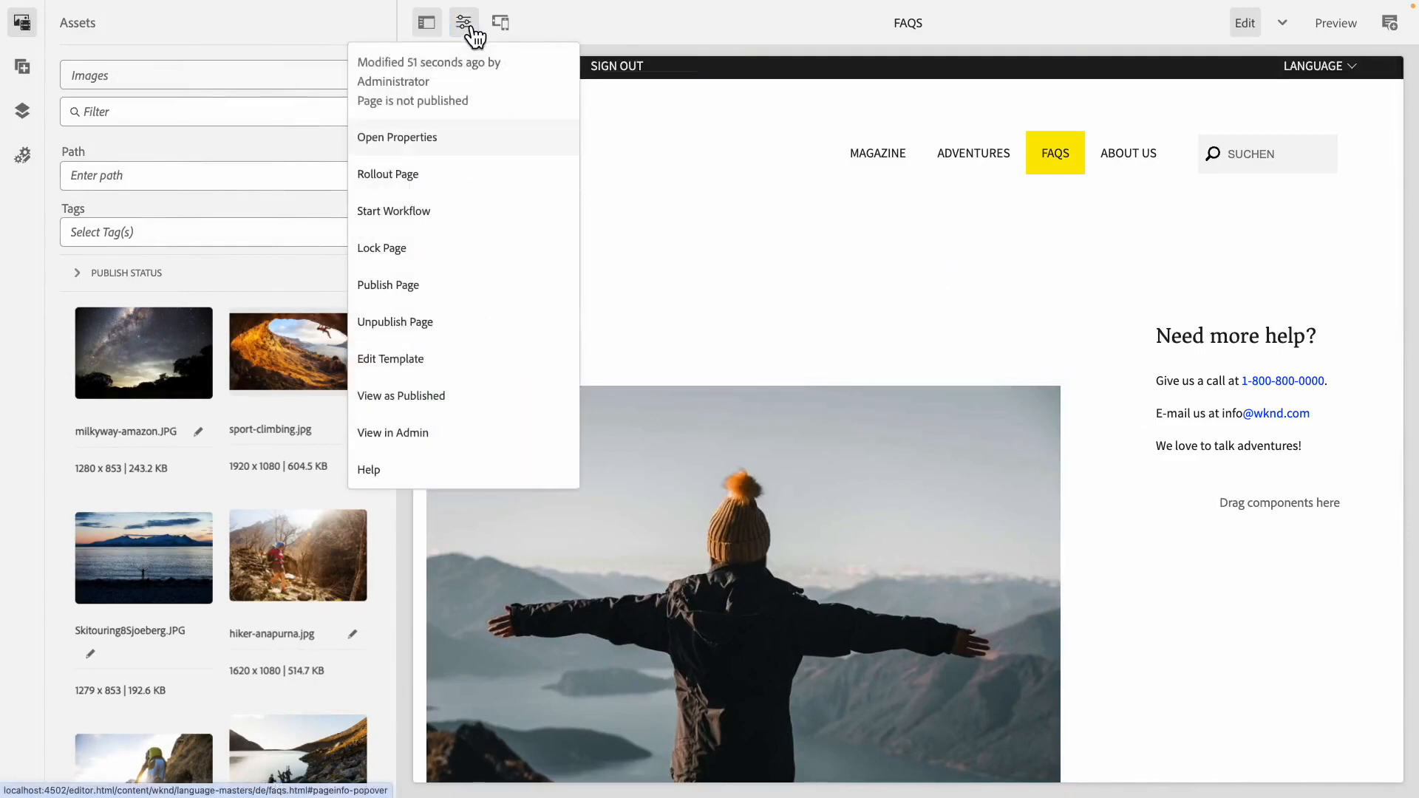
left_click(414, 213)
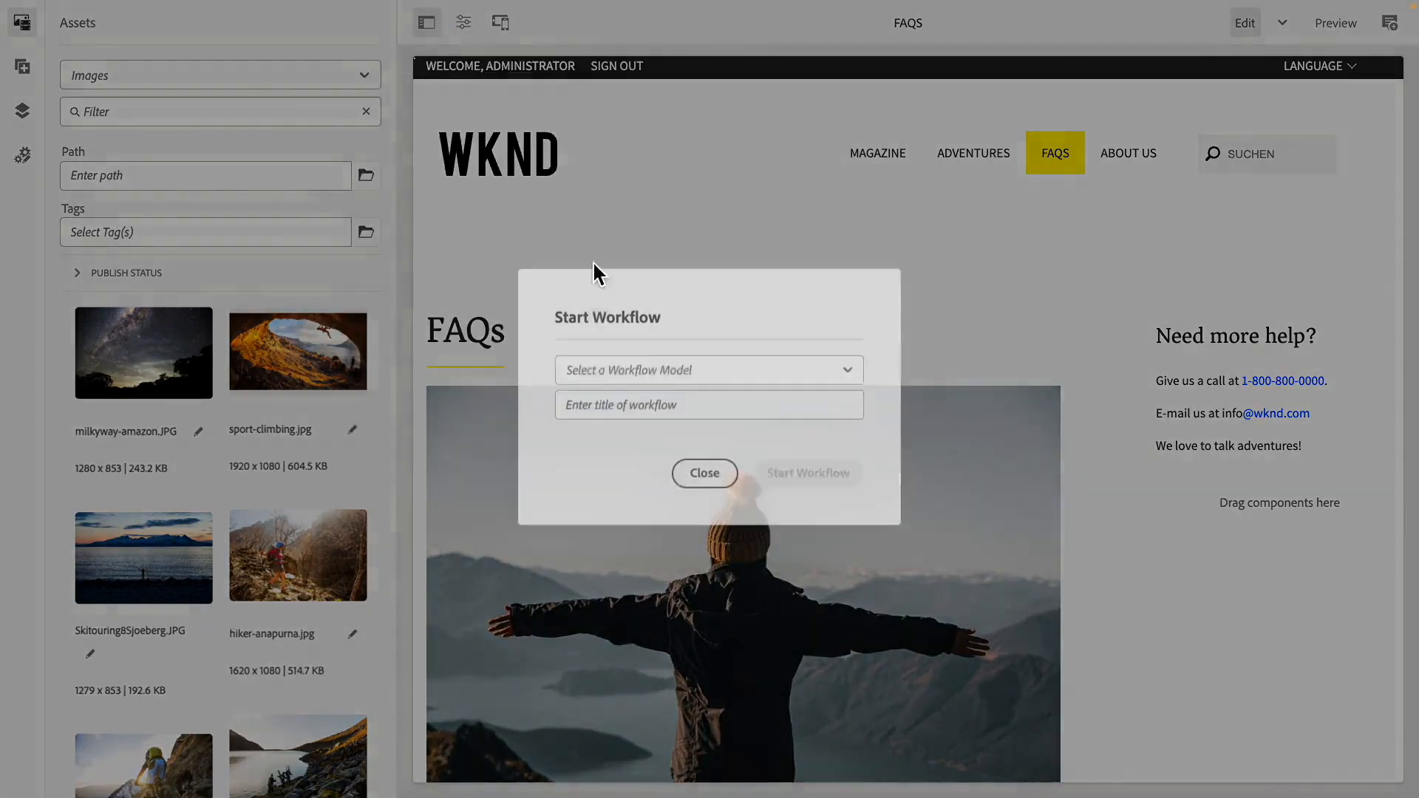
left_click(731, 373)
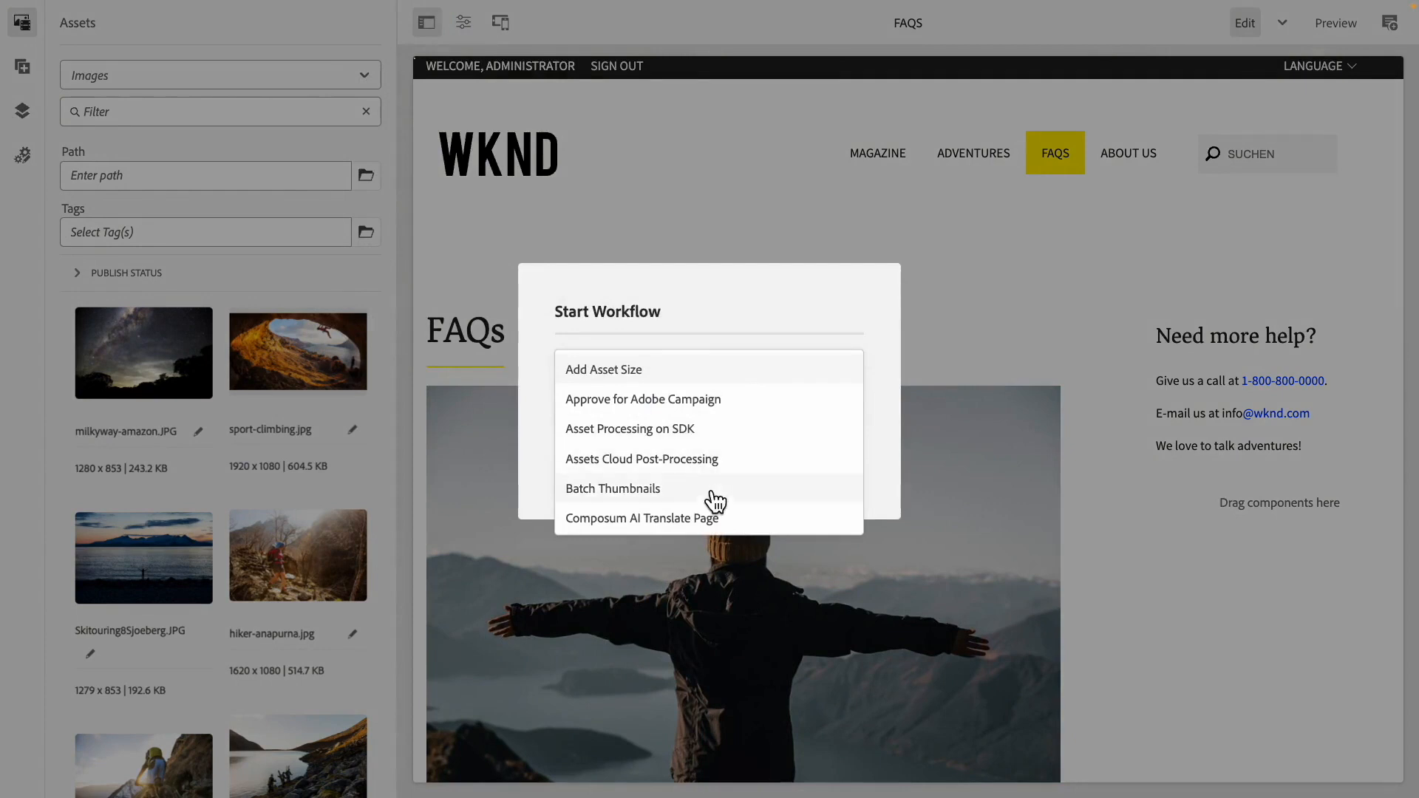
scroll(716, 503, "down", 2)
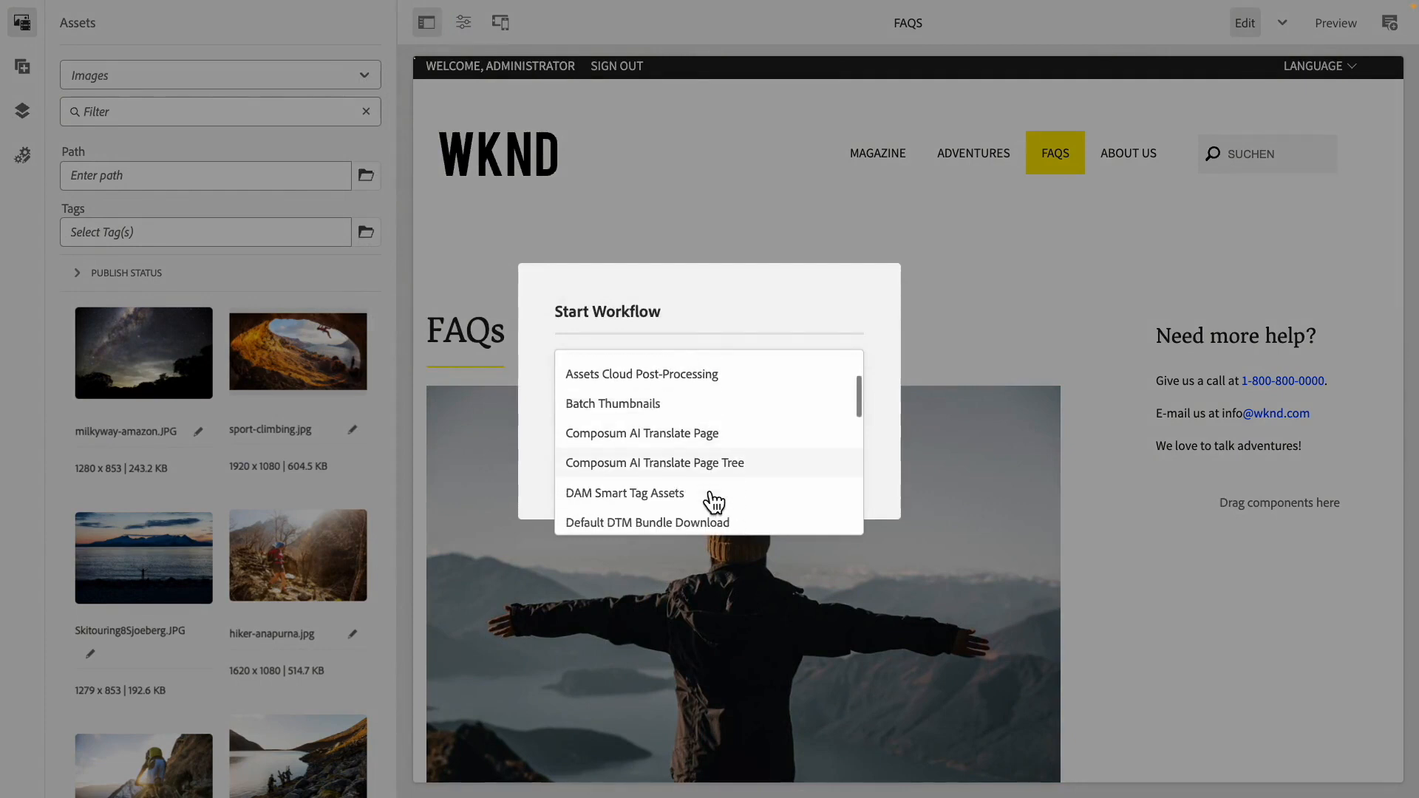
left_click(715, 442)
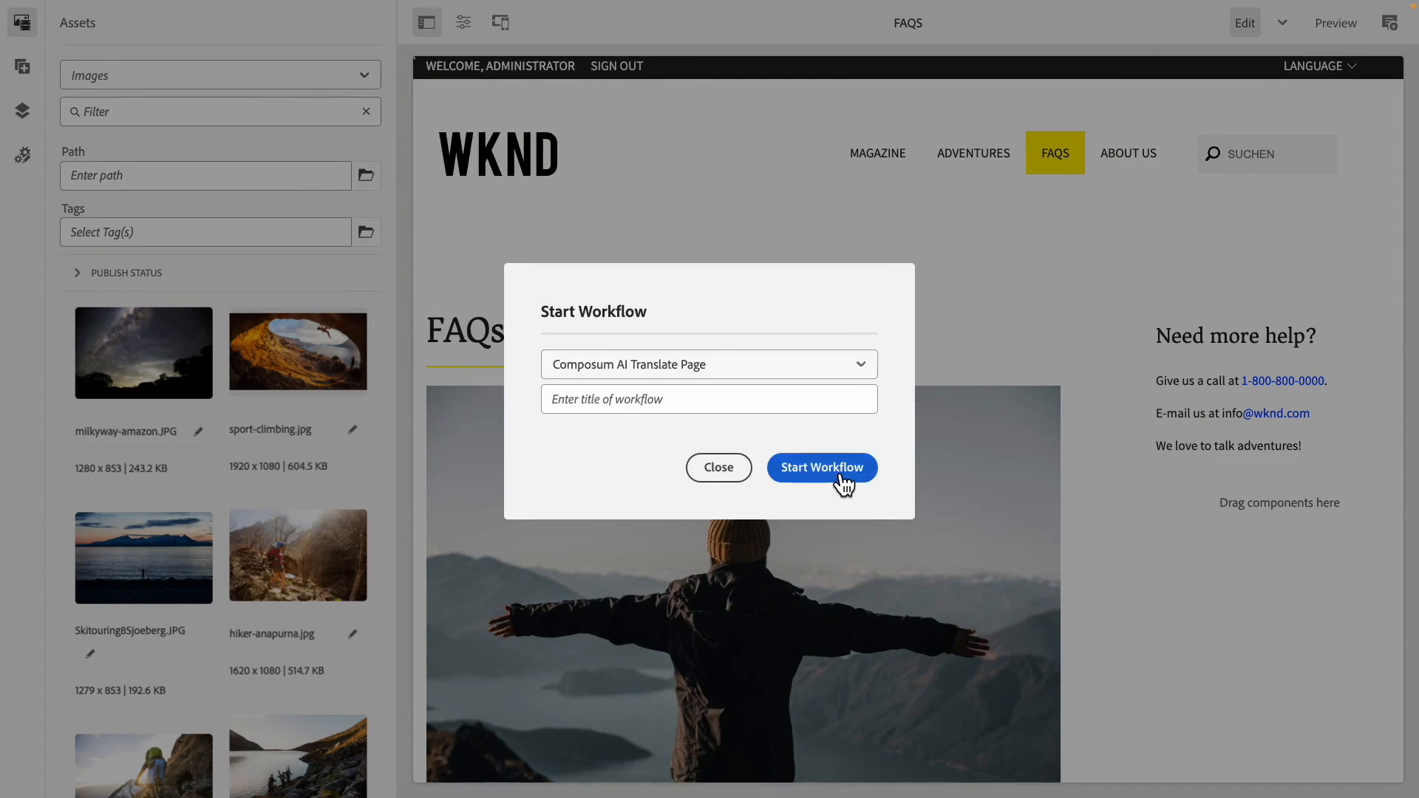
left_click(841, 476)
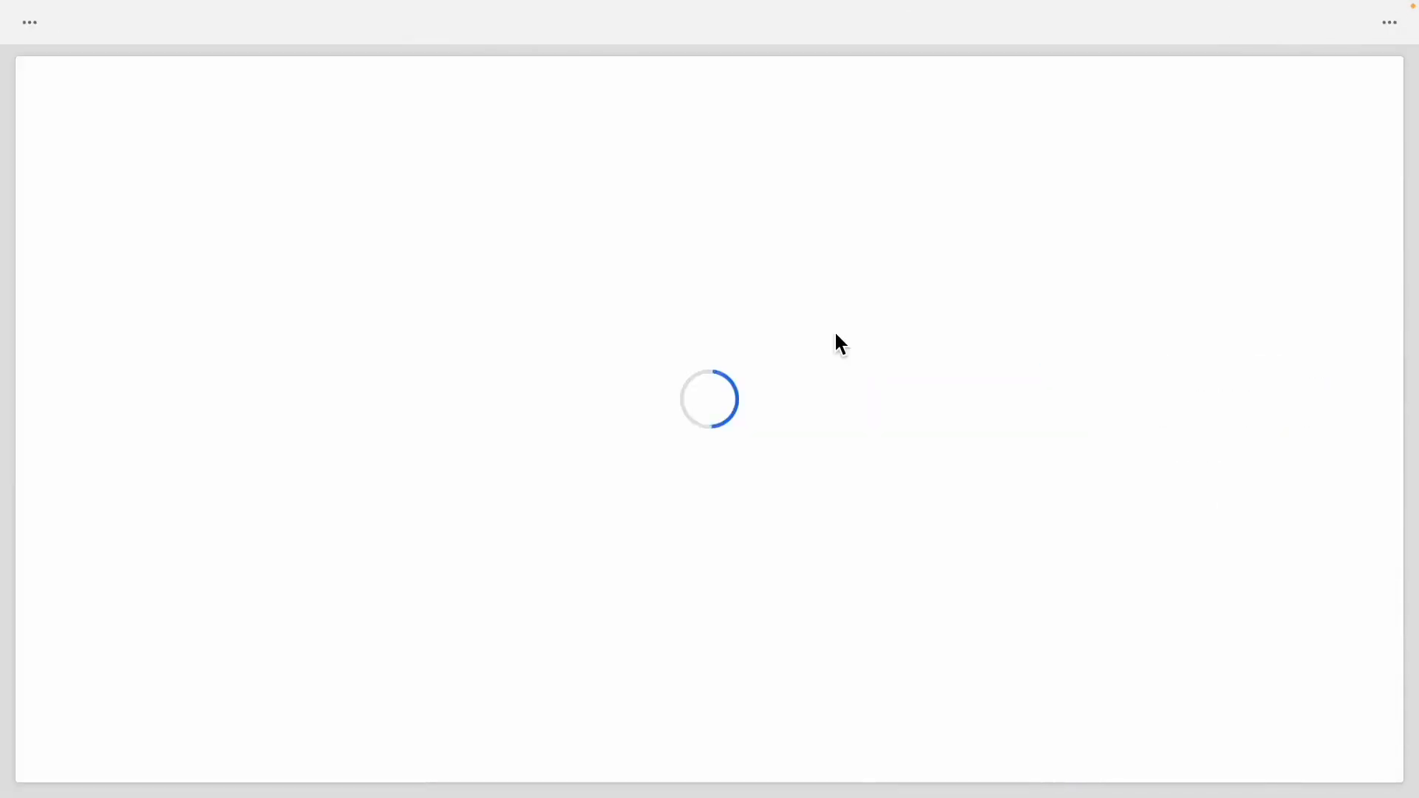
scroll(779, 231, "down", 4)
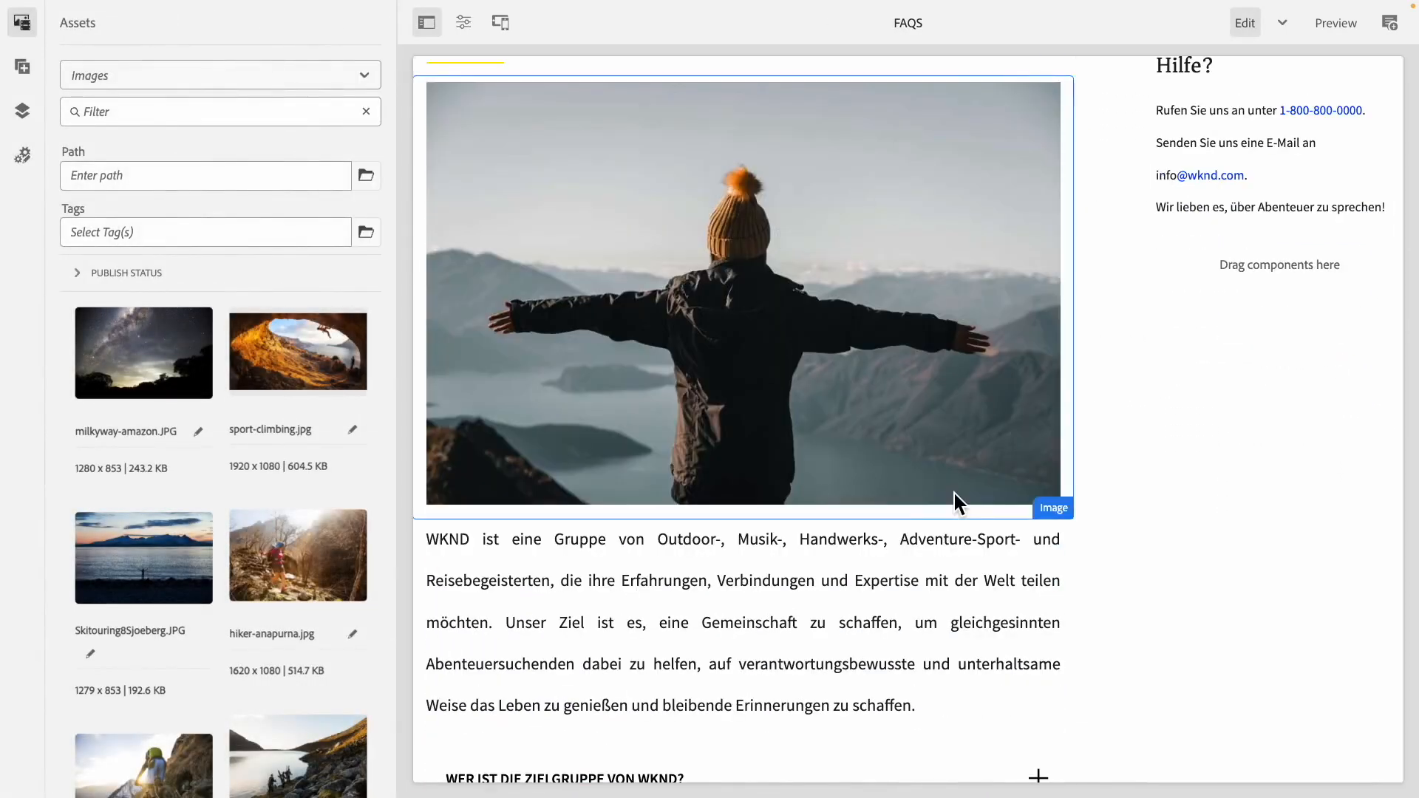
scroll(725, 661, "down", 5)
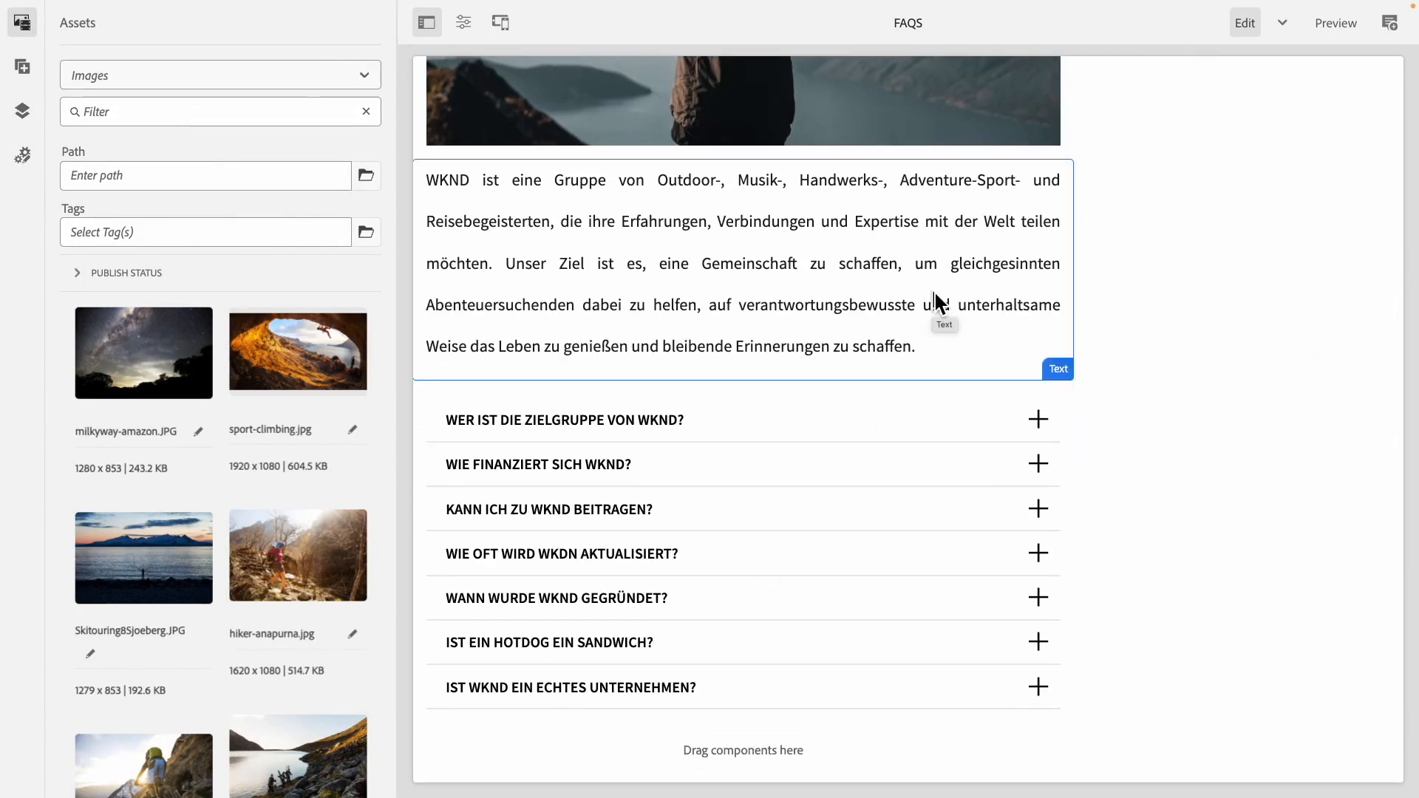
key("super+shift+5")
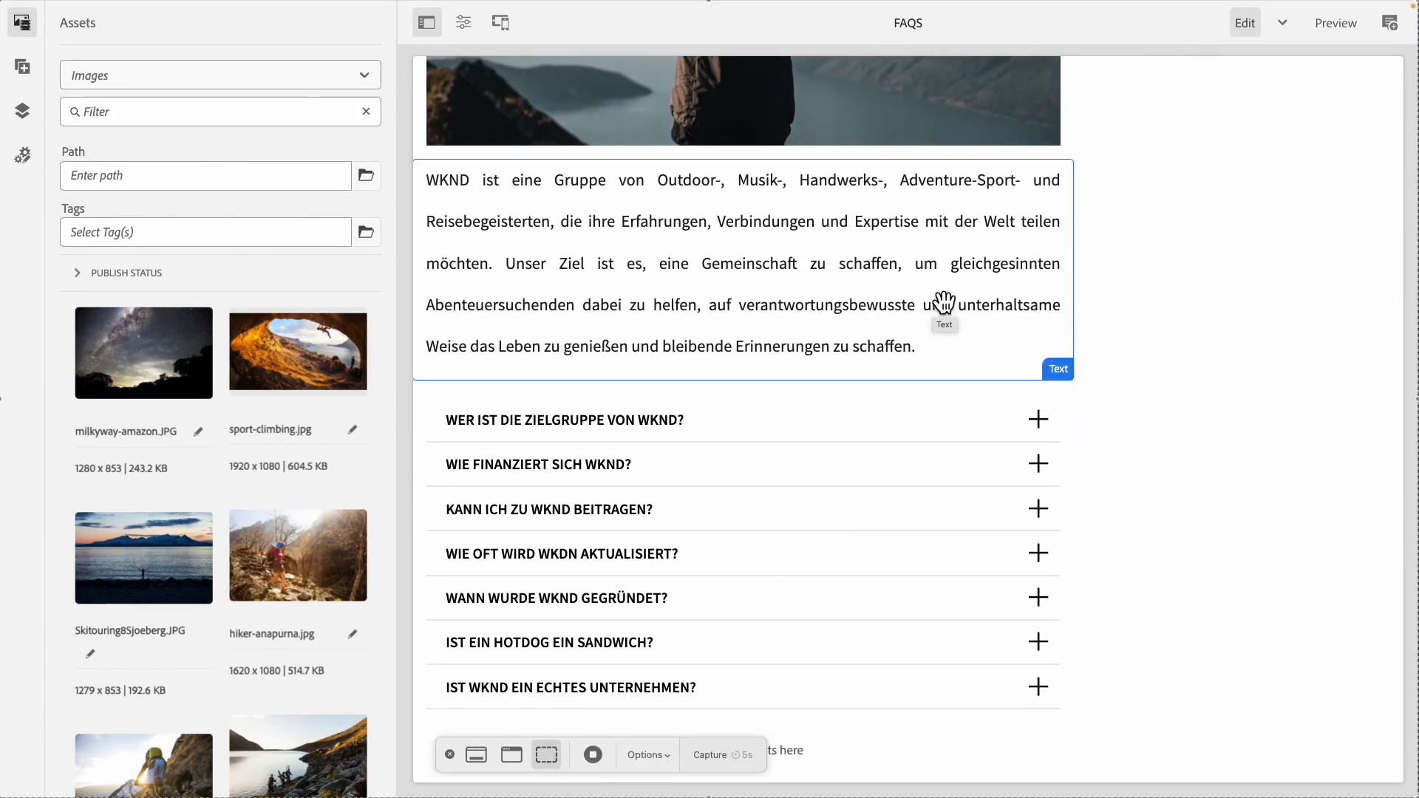
left_click(598, 758)
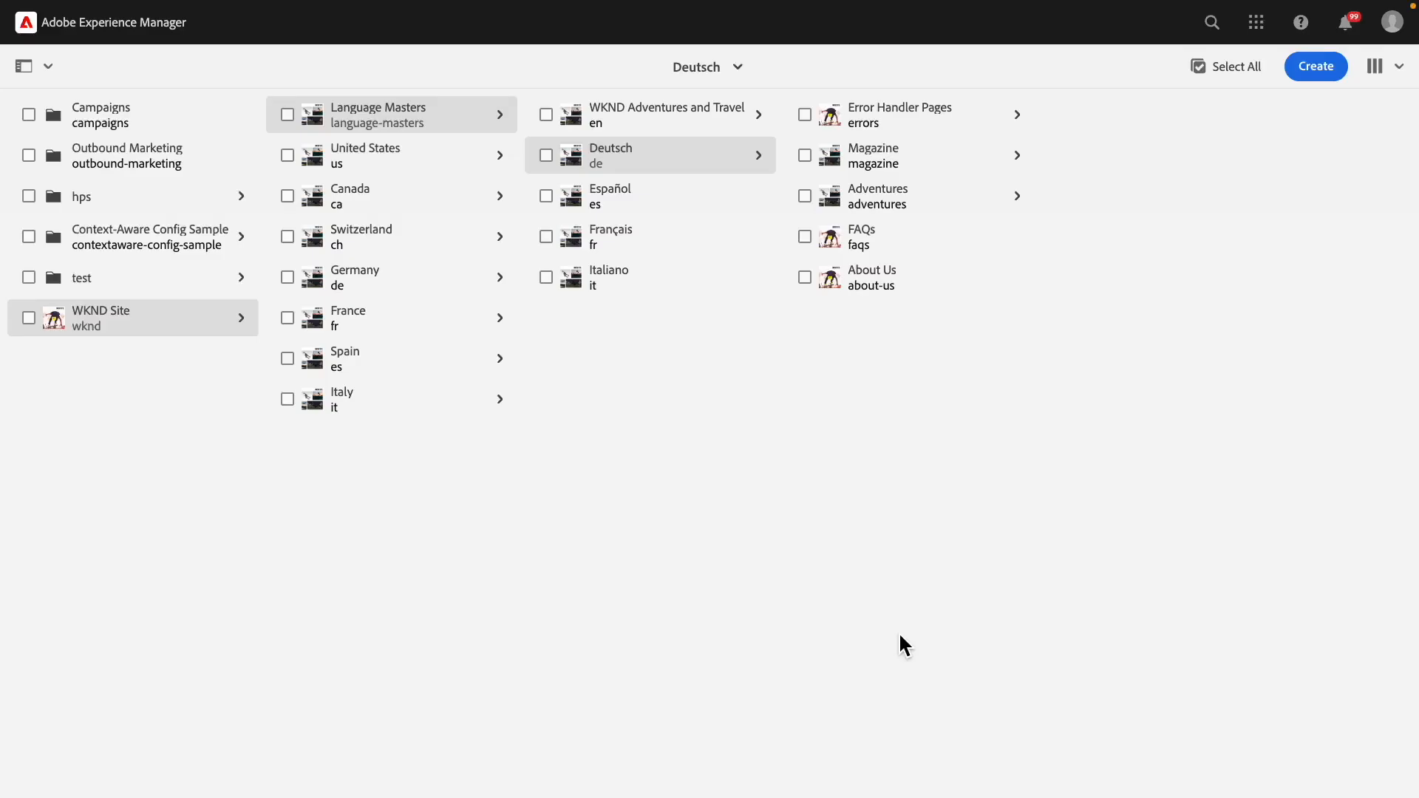
Turn off the inheritance of rollout configs from the parent in the Deutsch page's Live Copy properties
left_click(559, 166)
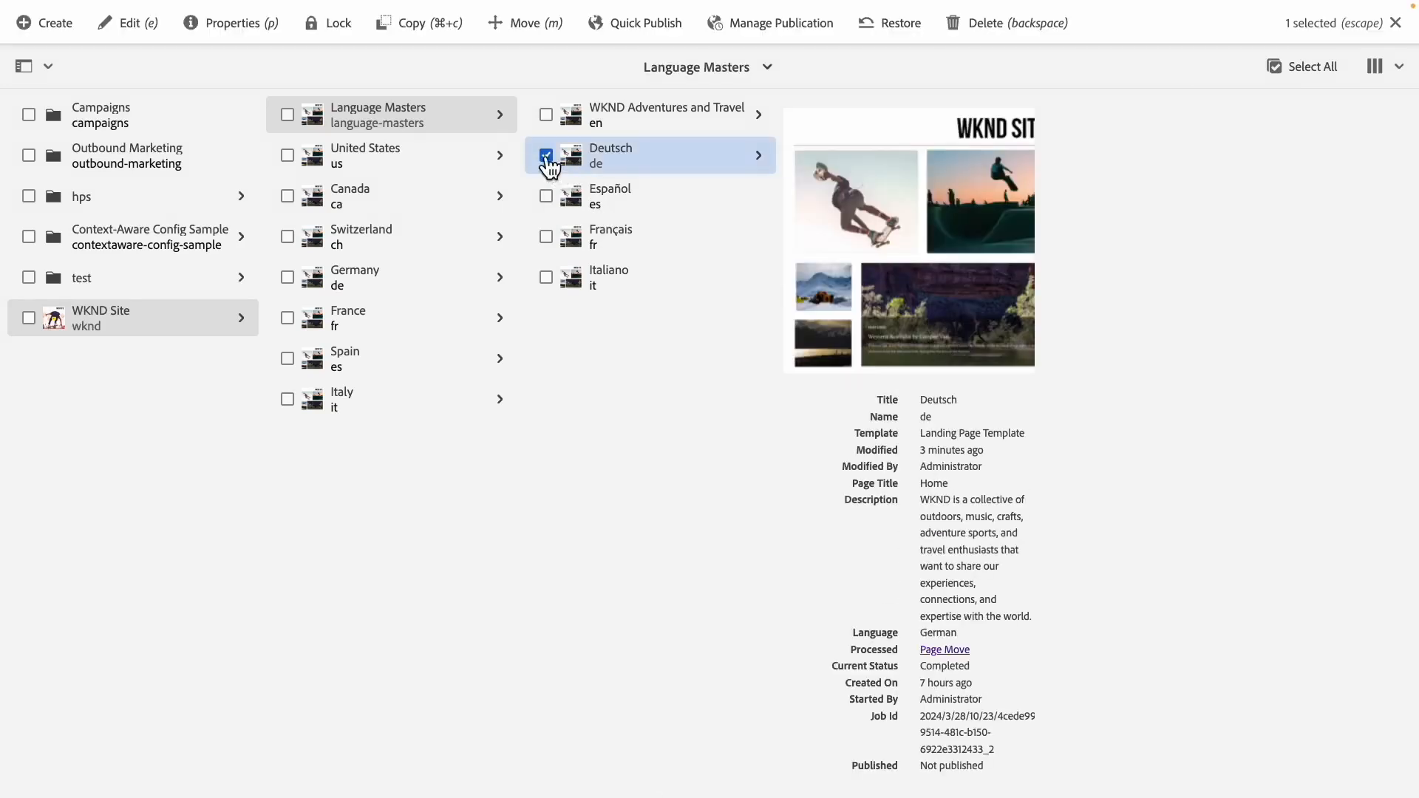
left_click(199, 30)
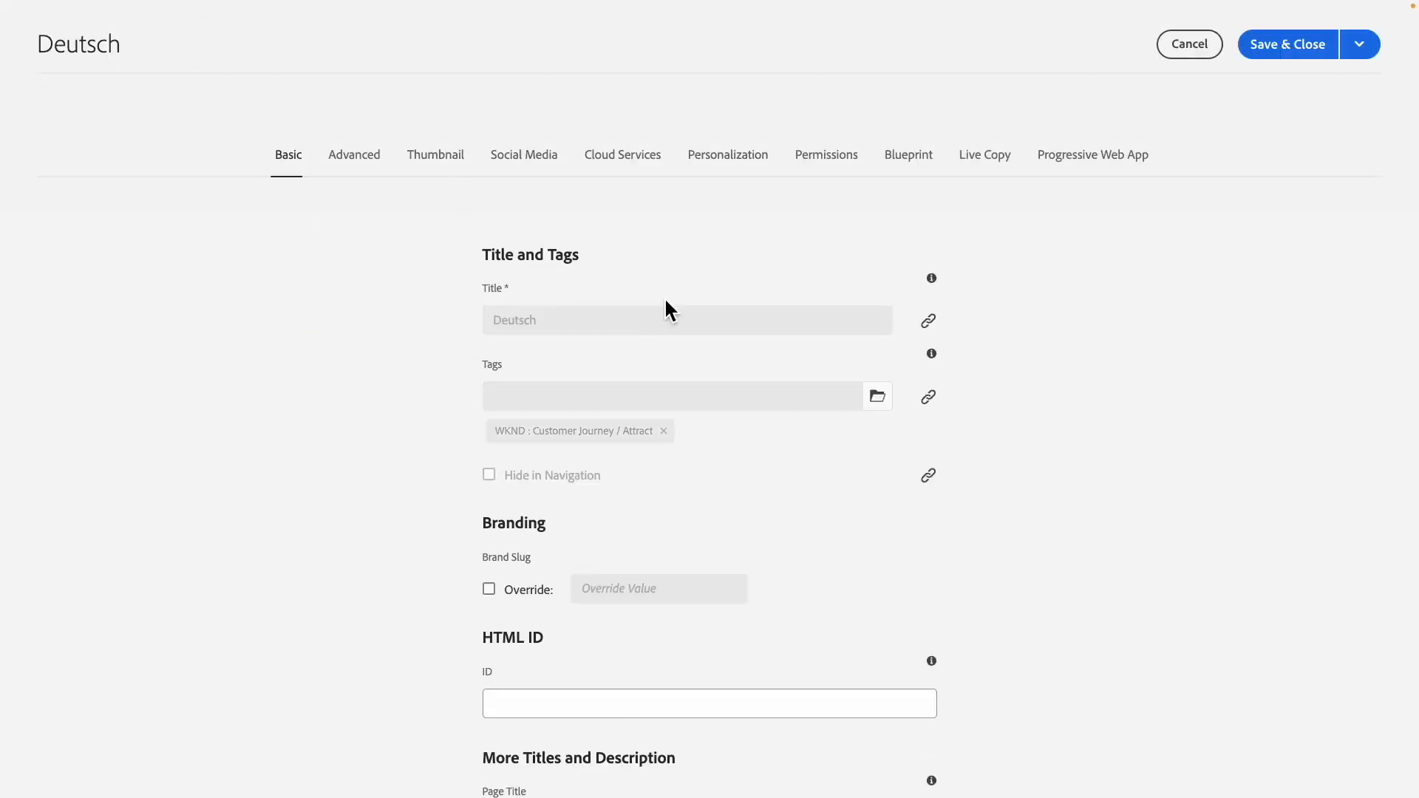
left_click(985, 173)
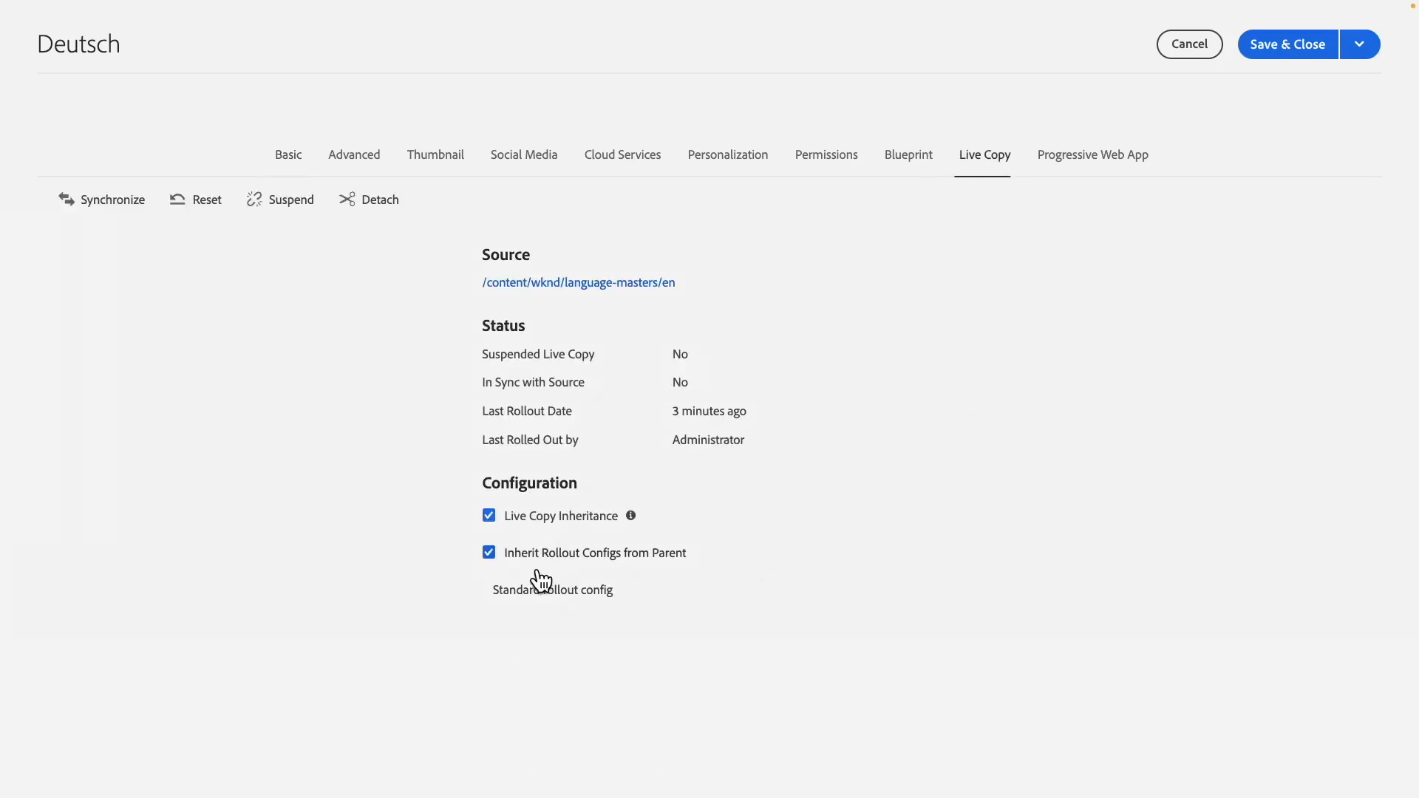
left_click(500, 560)
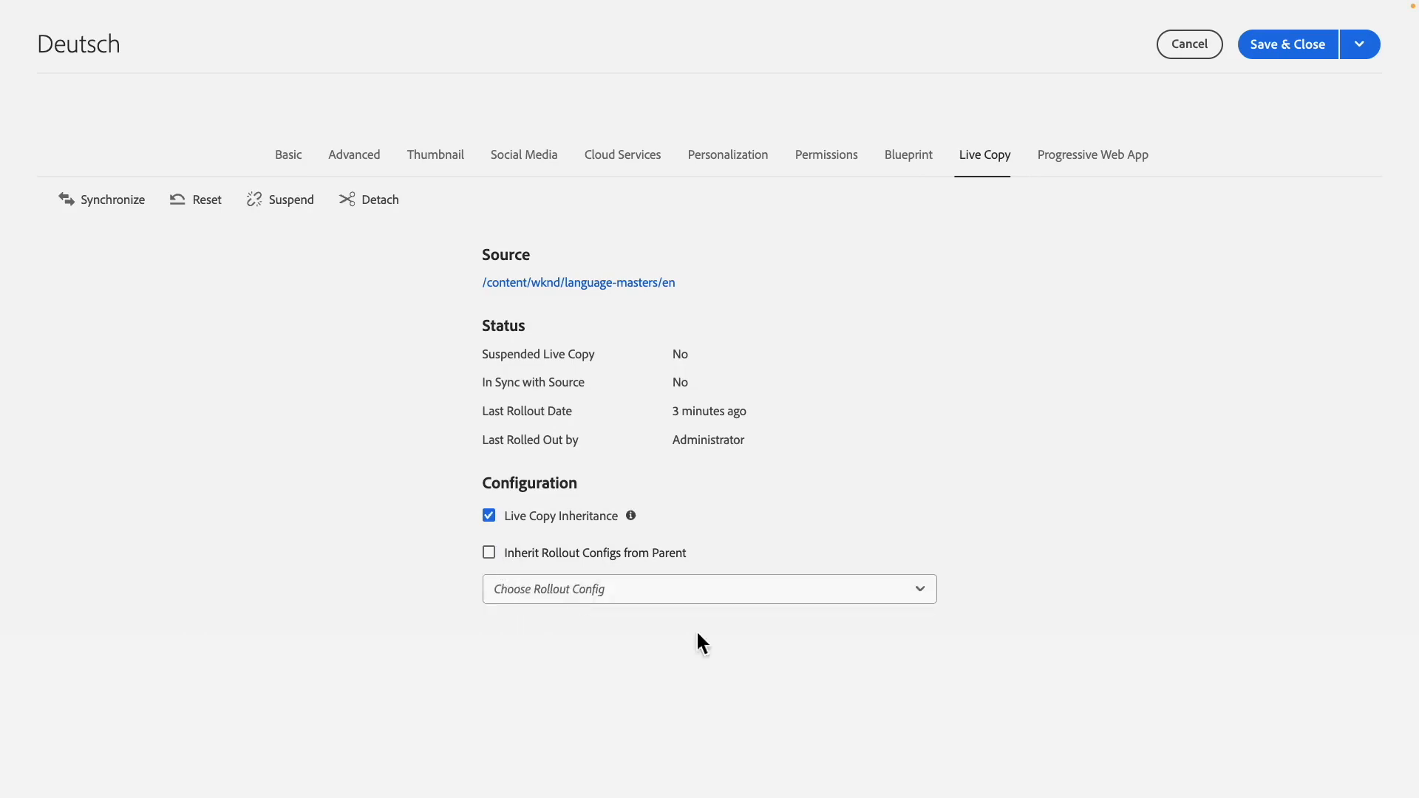
Assign Standard rollout config and Composum AI Autotranslate POC as the Deutsch page's rollout configs and save the properties
left_click(791, 592)
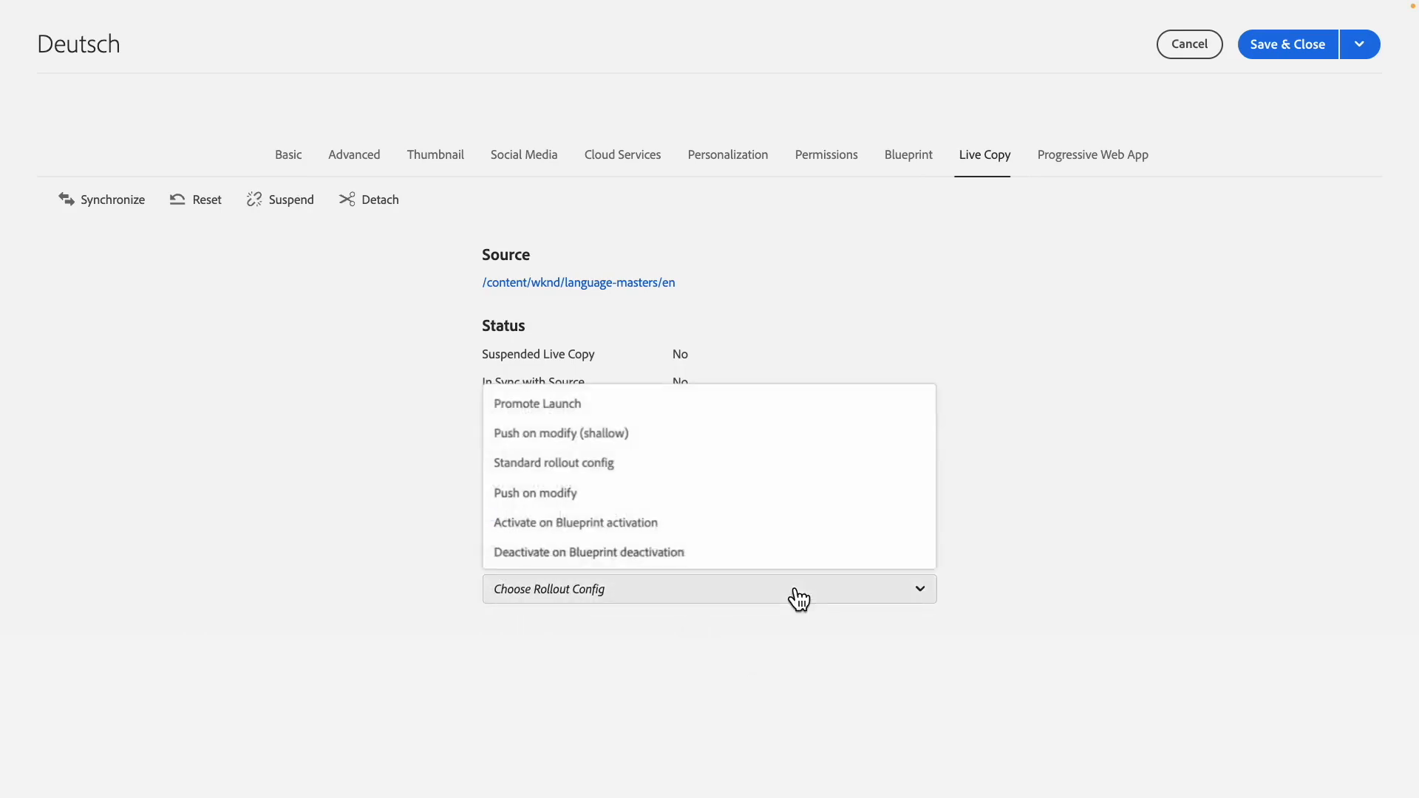
left_click(641, 479)
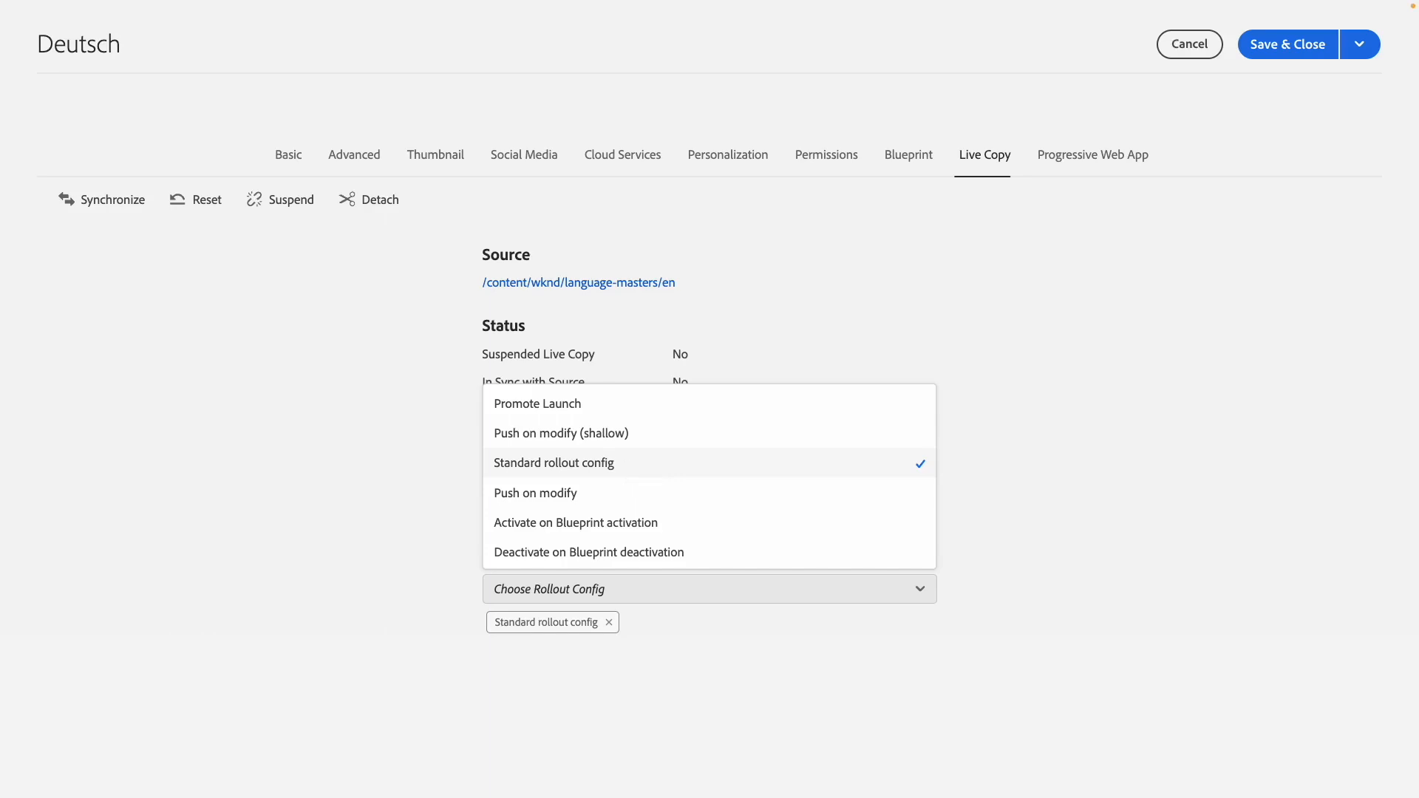
scroll(643, 481, "down", 1)
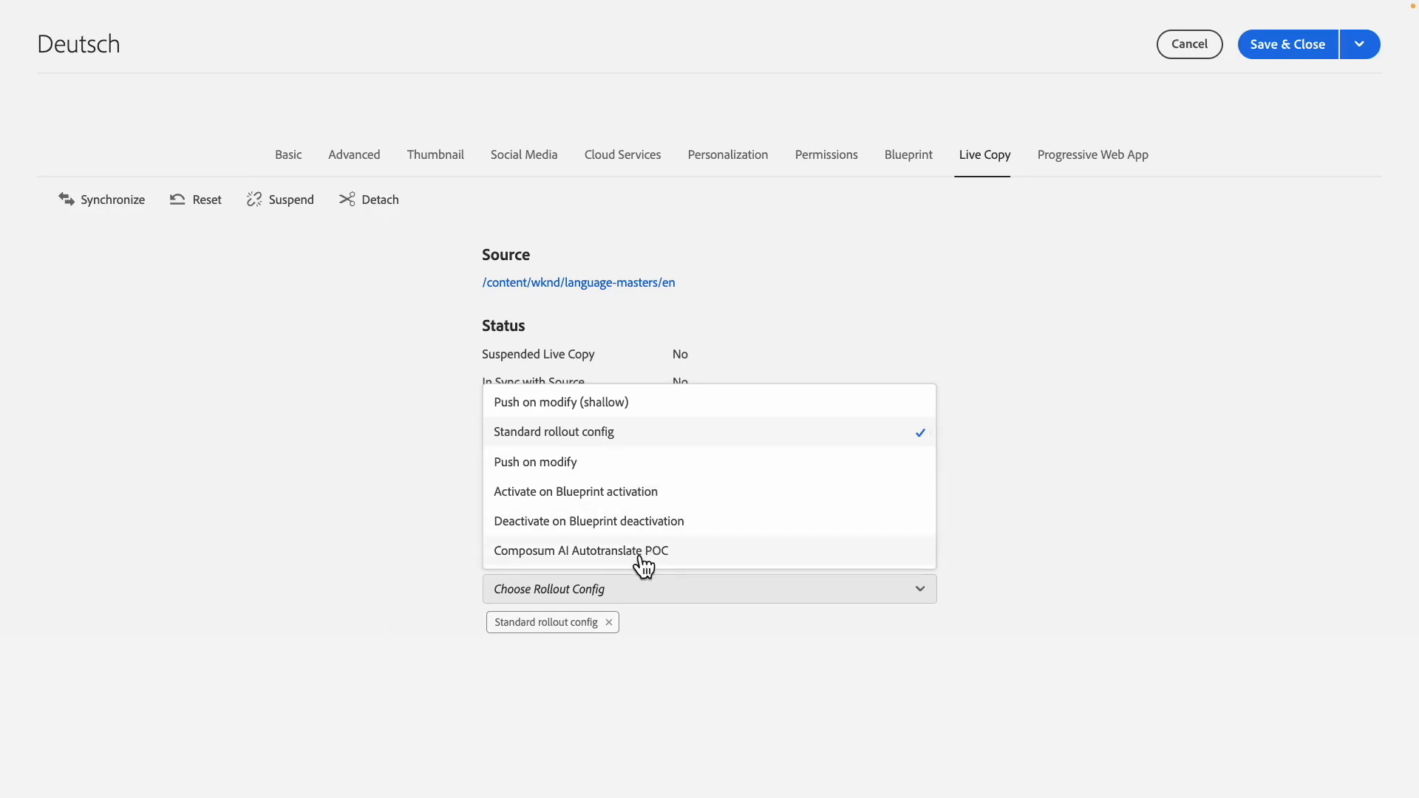
left_click(643, 565)
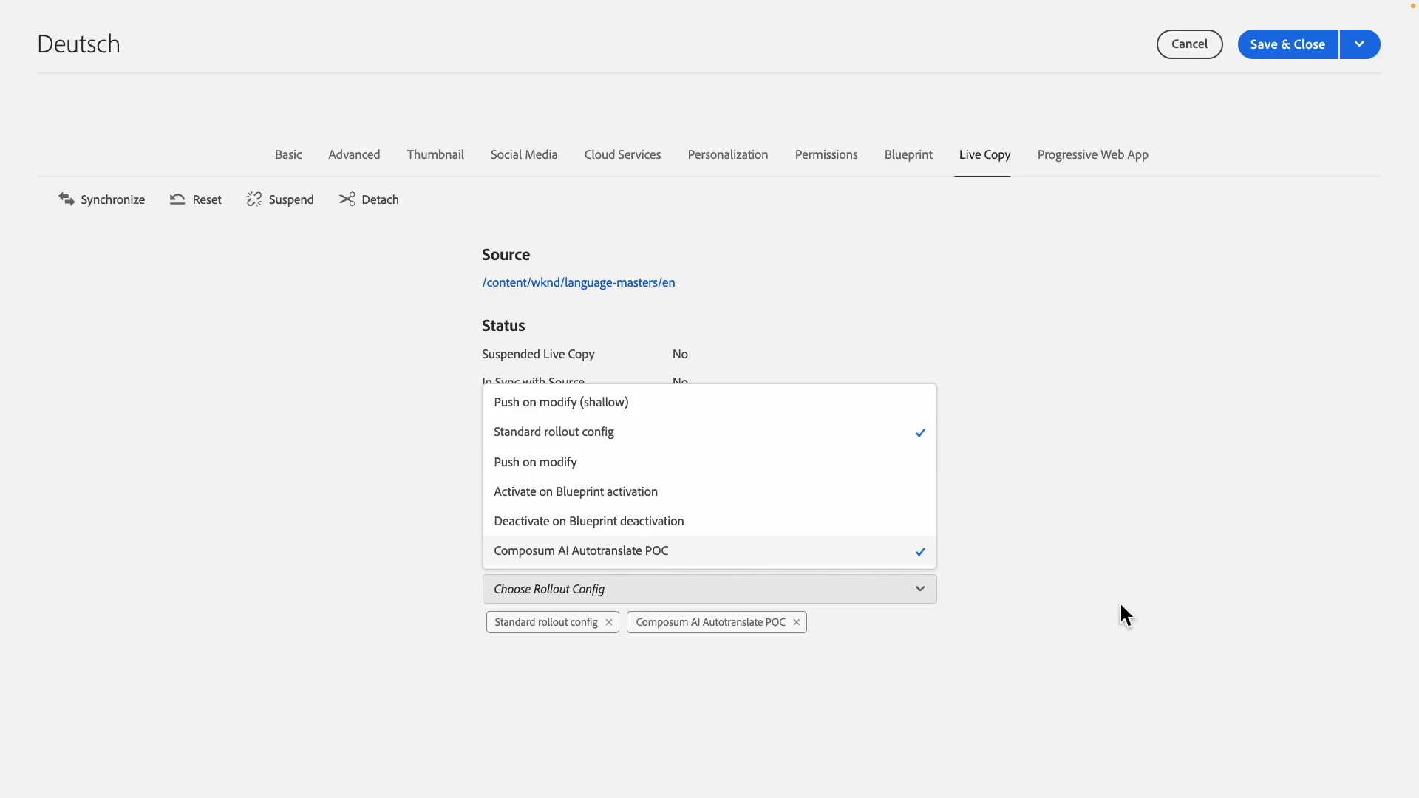
left_click(1274, 65)
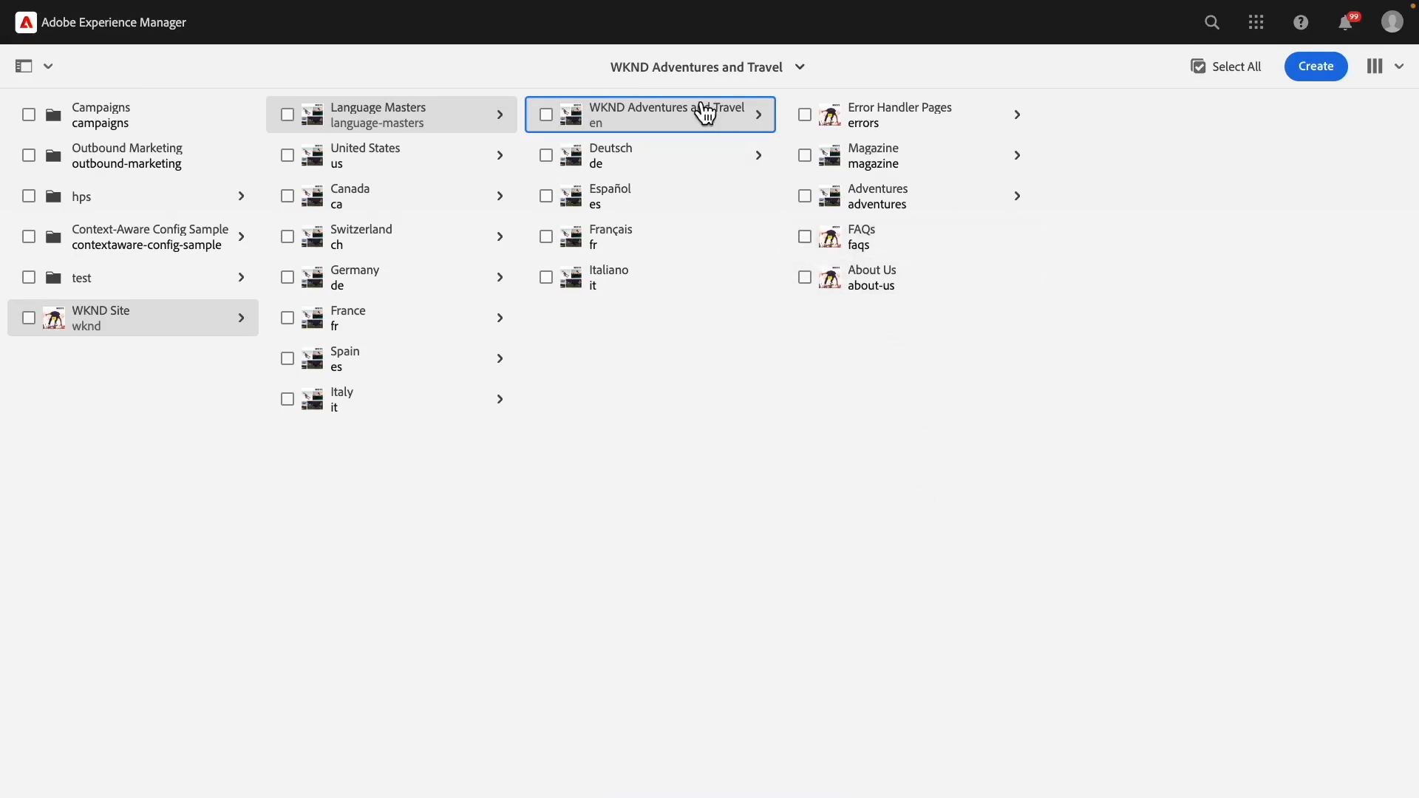
Open the FAQs page of the English branch for editing and add a Text component directly below the introductory paragraph
left_click(822, 246)
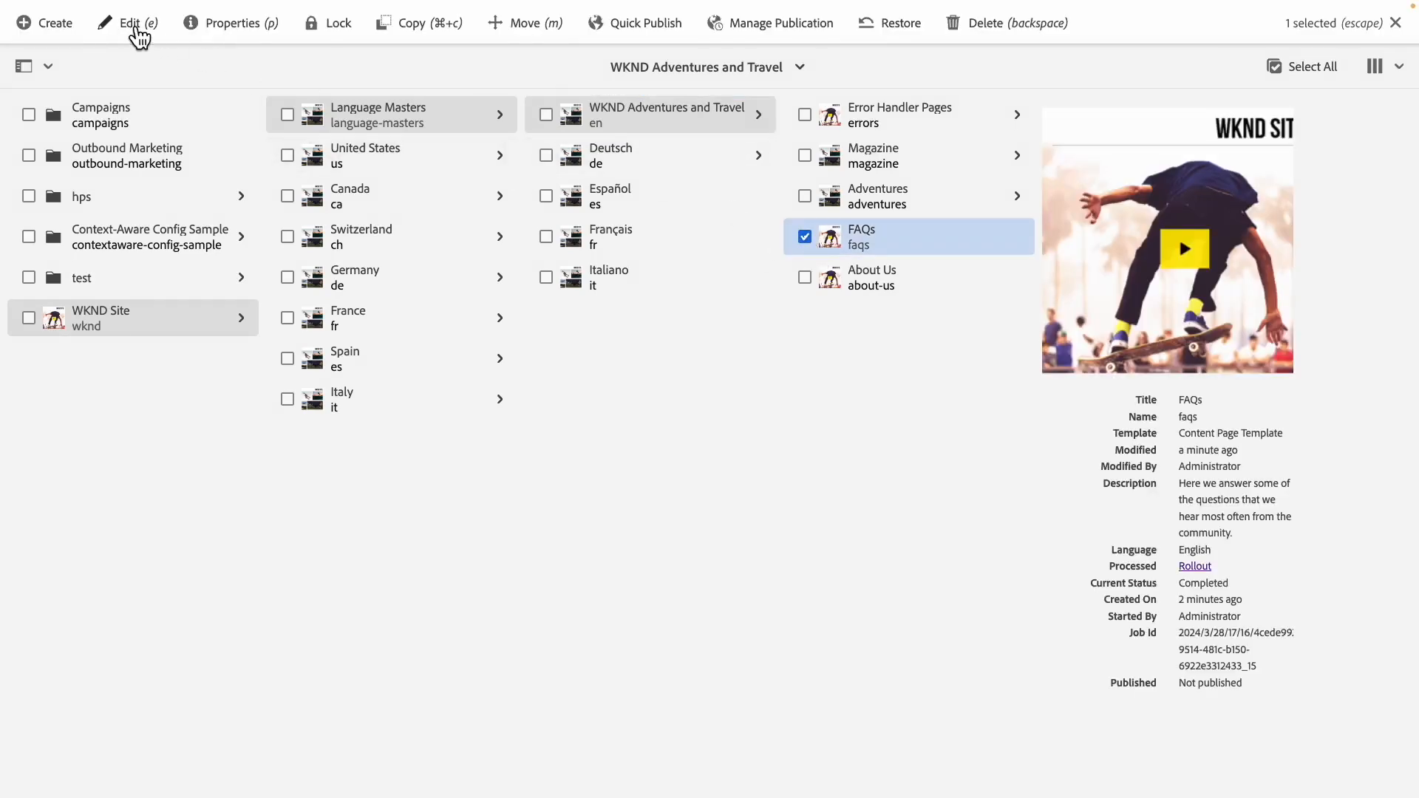
left_click(133, 26)
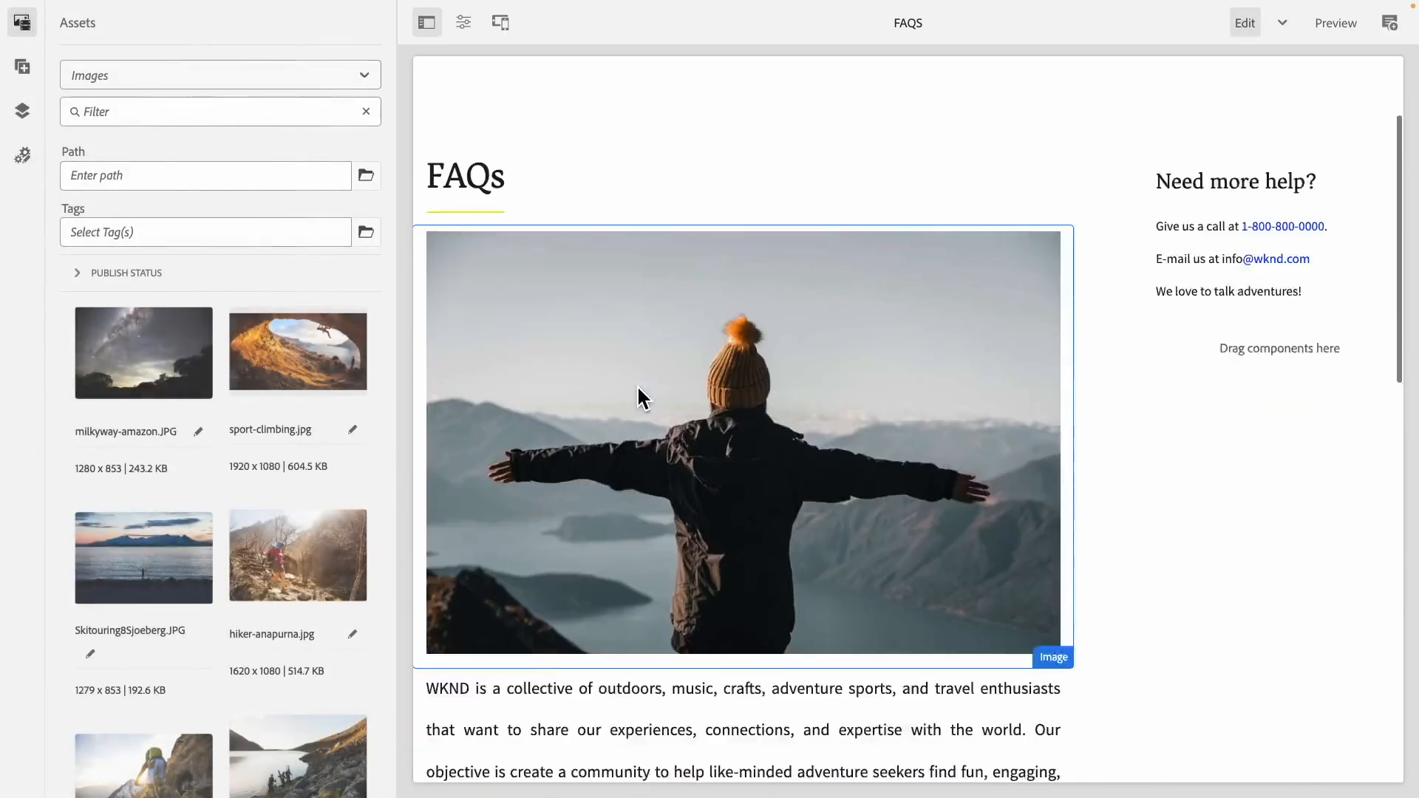
scroll(637, 385, "down", 3)
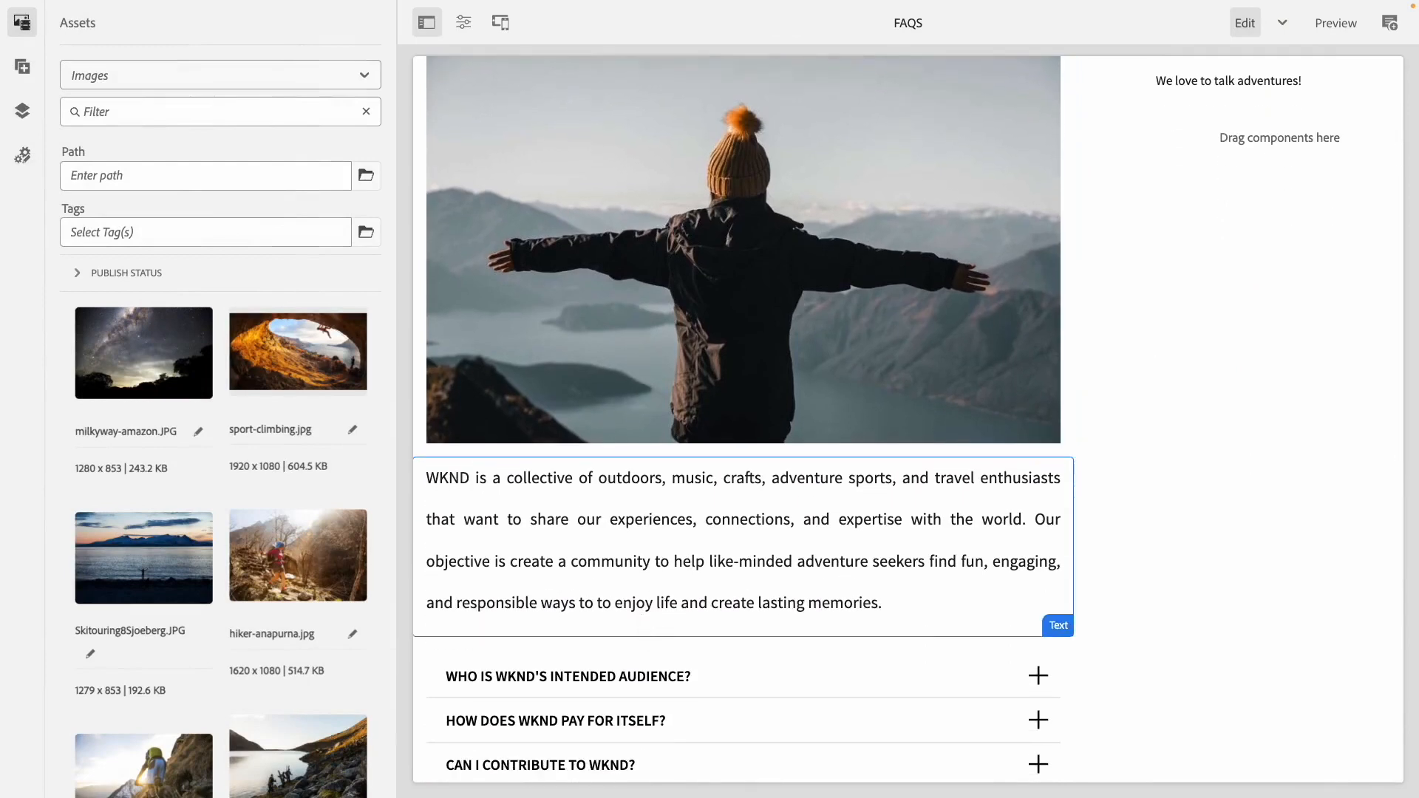
left_click(23, 67)
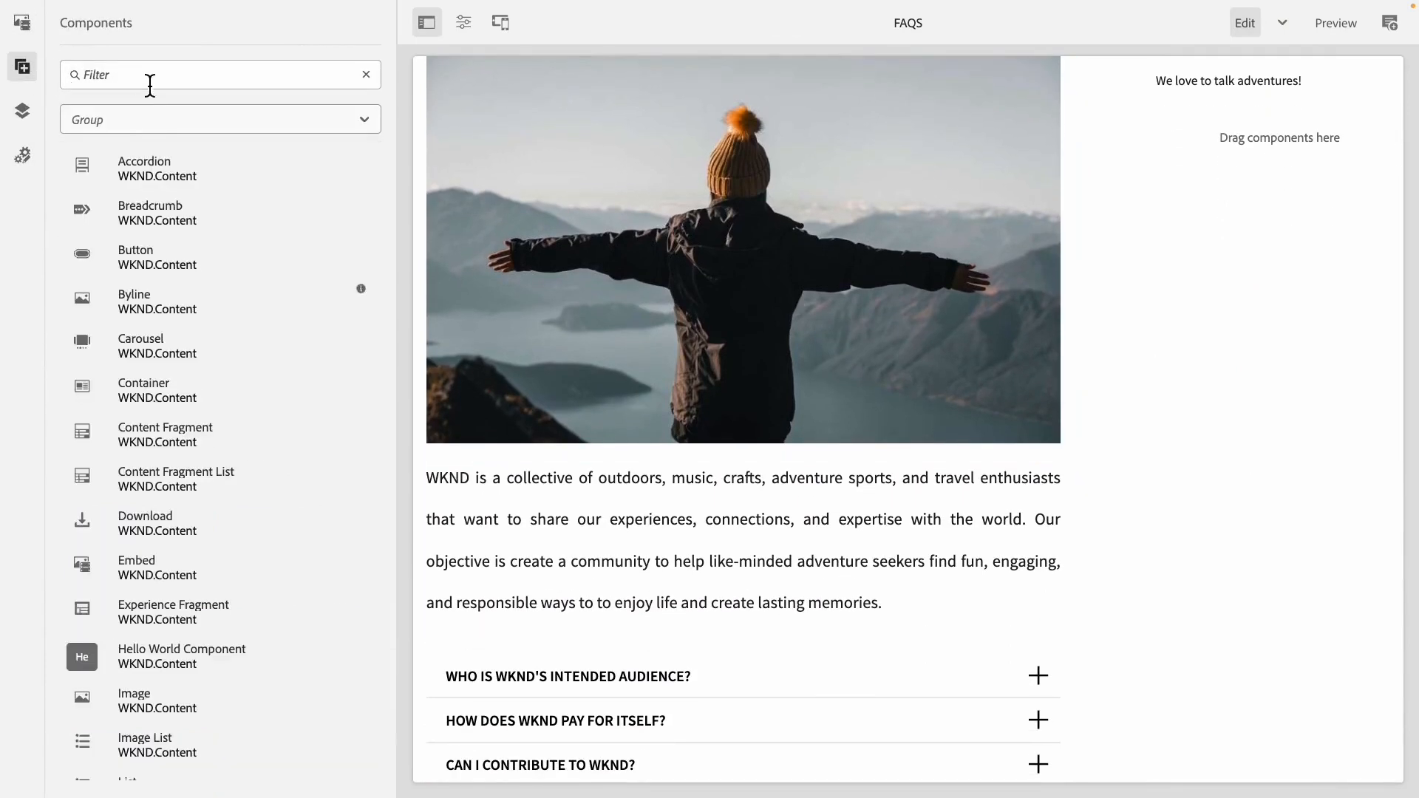
type("Text")
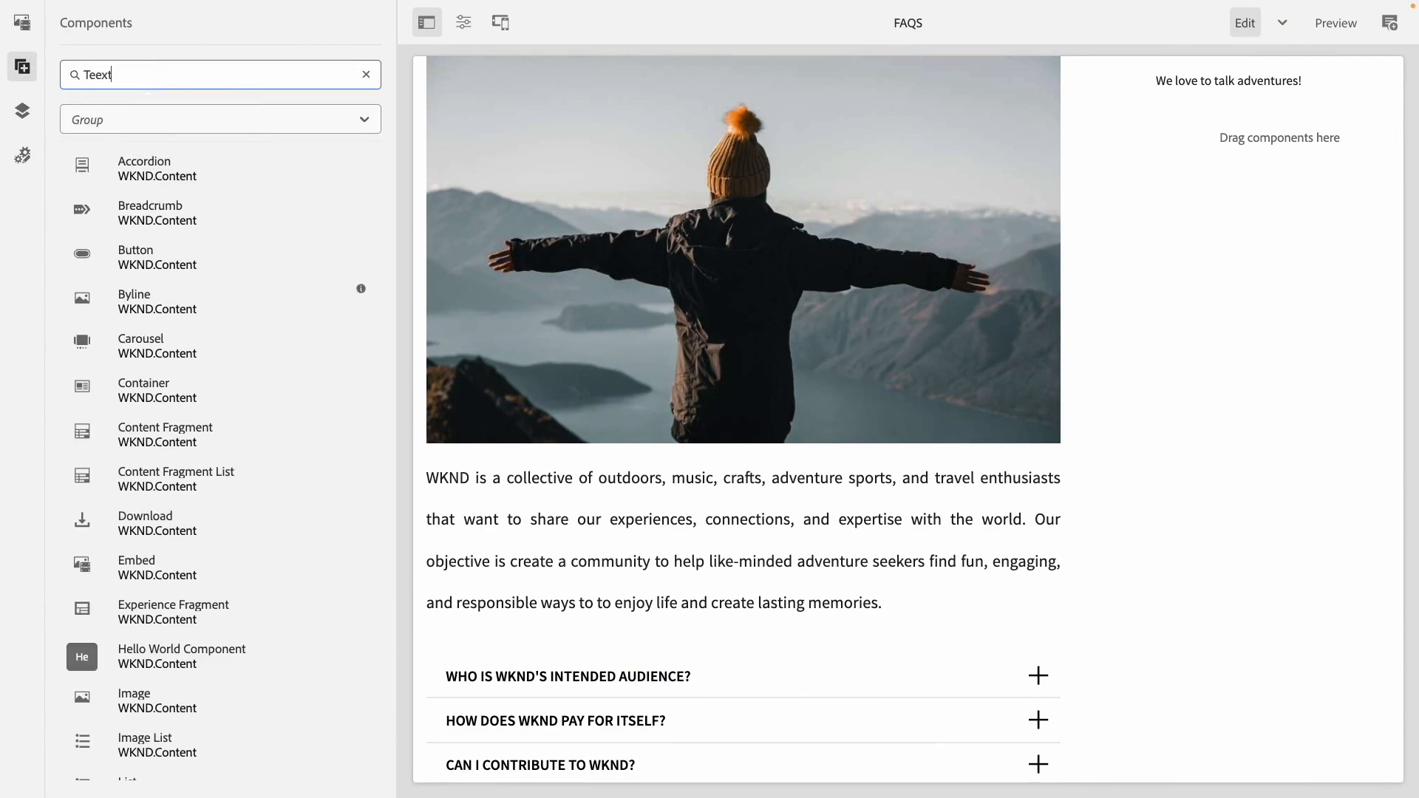
left_click_drag(139, 190, 710, 634)
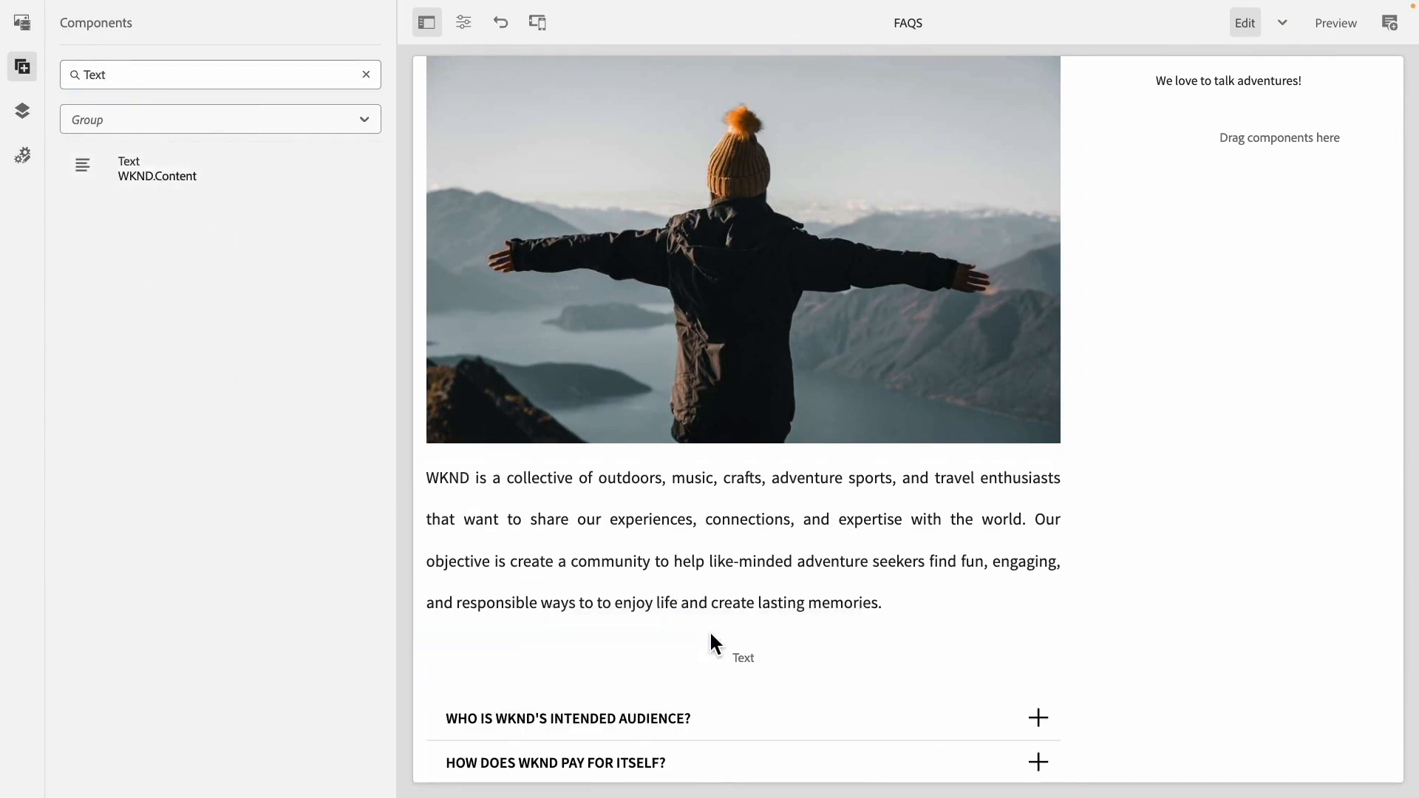
Fill the new Text component with "Hi everybody! This is a new text to show you how easy it is to have changes translated automatically."
left_click(662, 676)
left_click(433, 610)
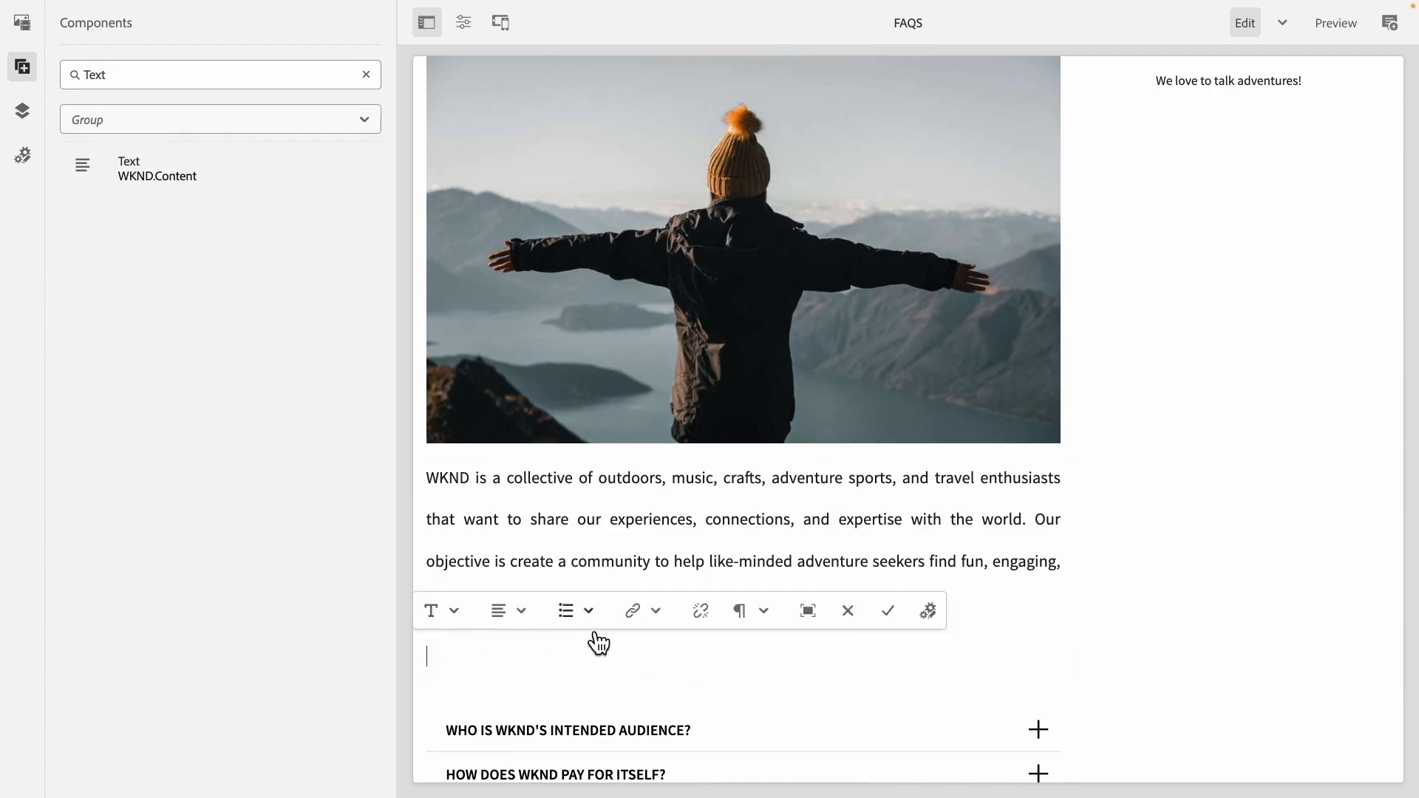
type("Hi everybody! This is a new text to show you how easy it is to have changes translated automatically.")
left_click(889, 569)
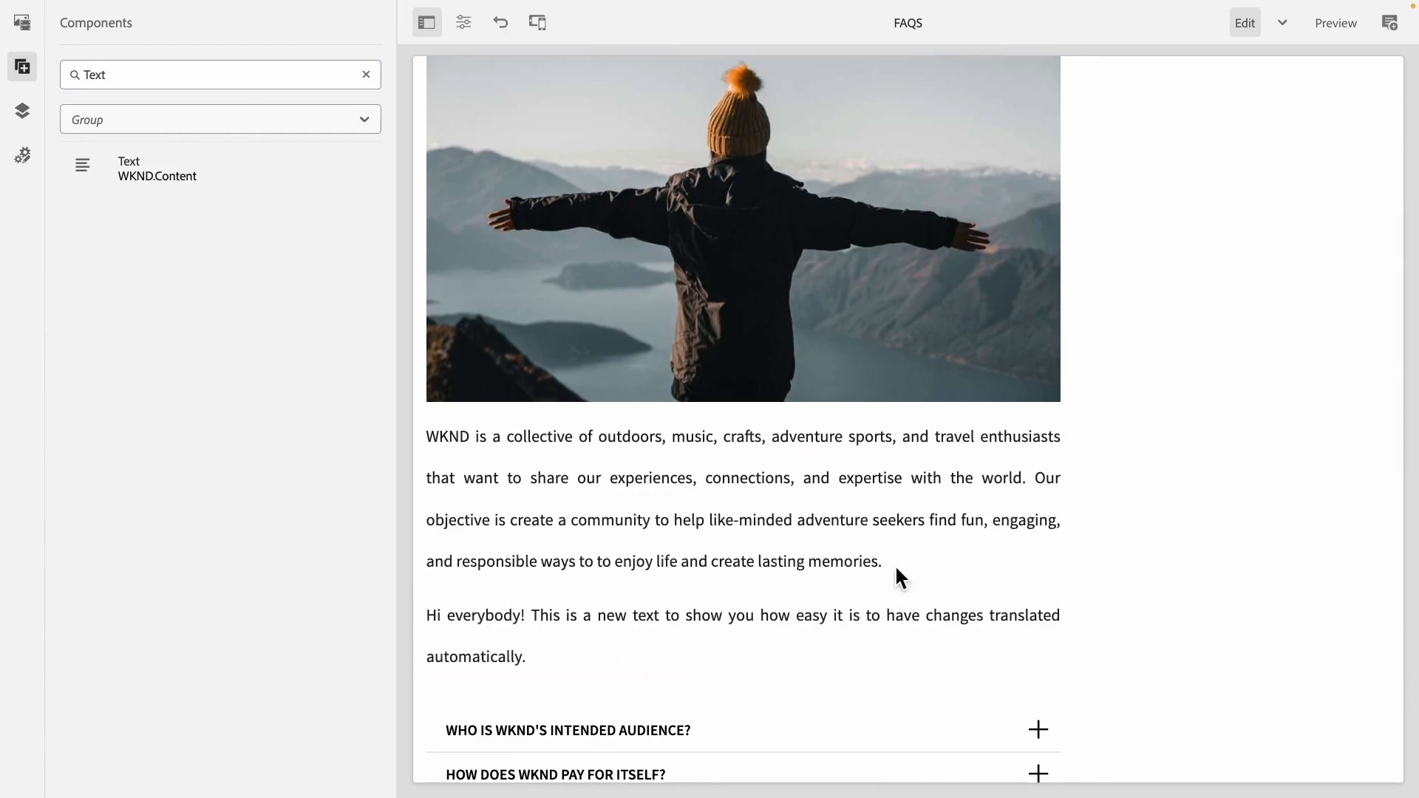
left_click(894, 566)
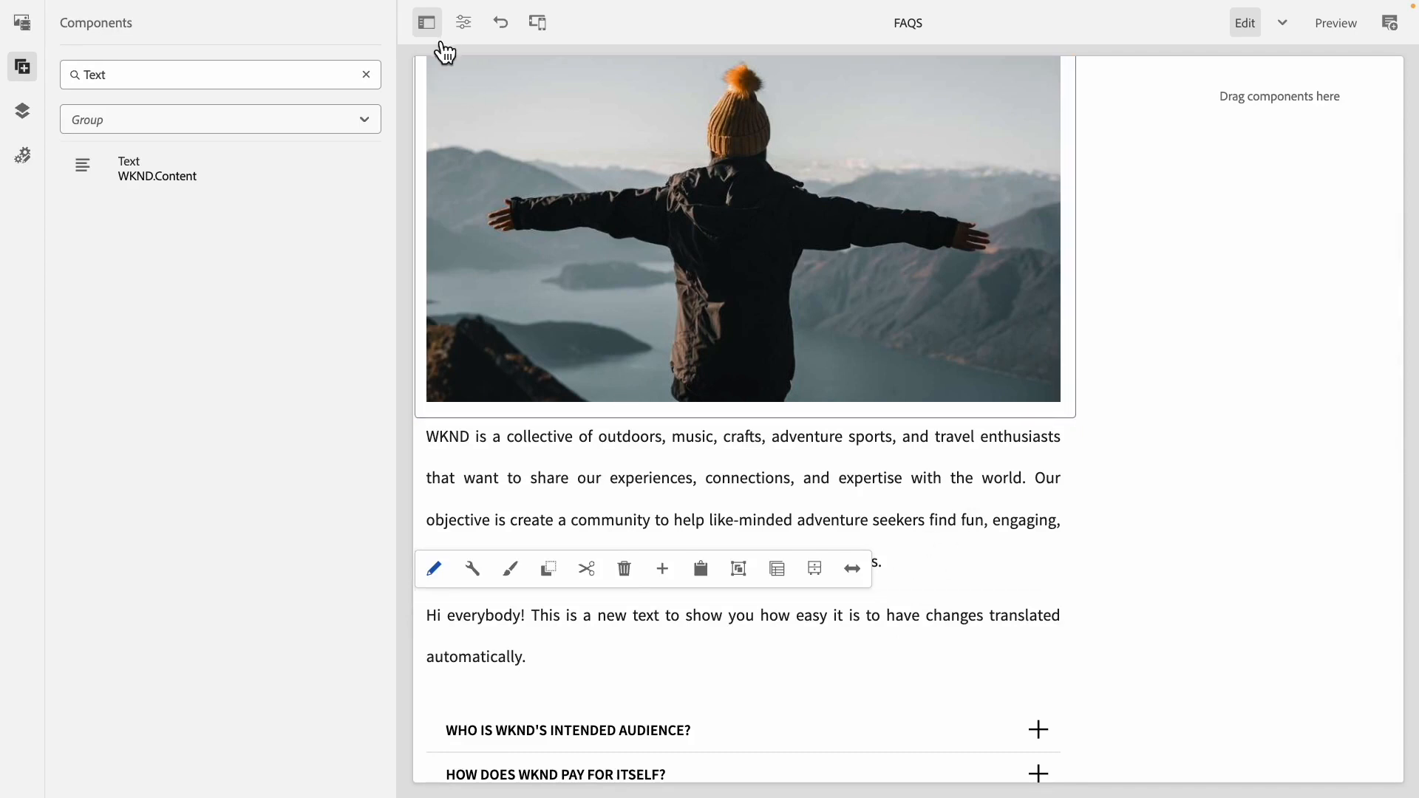
Roll out the English FAQs page immediately to only the /content/wknd/language-masters/de/faqs live copy and check the notifications
left_click(465, 27)
left_click(387, 174)
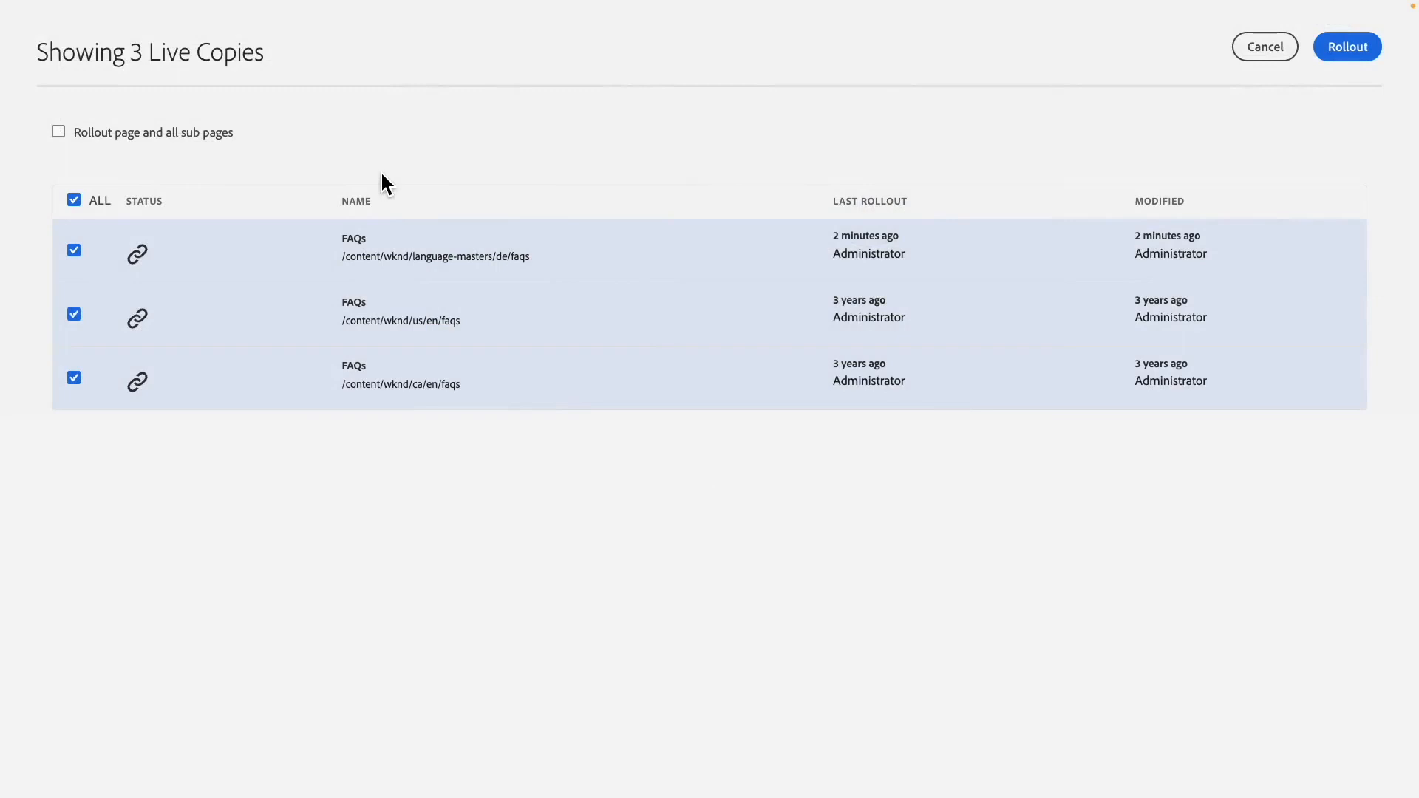
left_click(73, 314)
left_click(74, 378)
left_click(1332, 48)
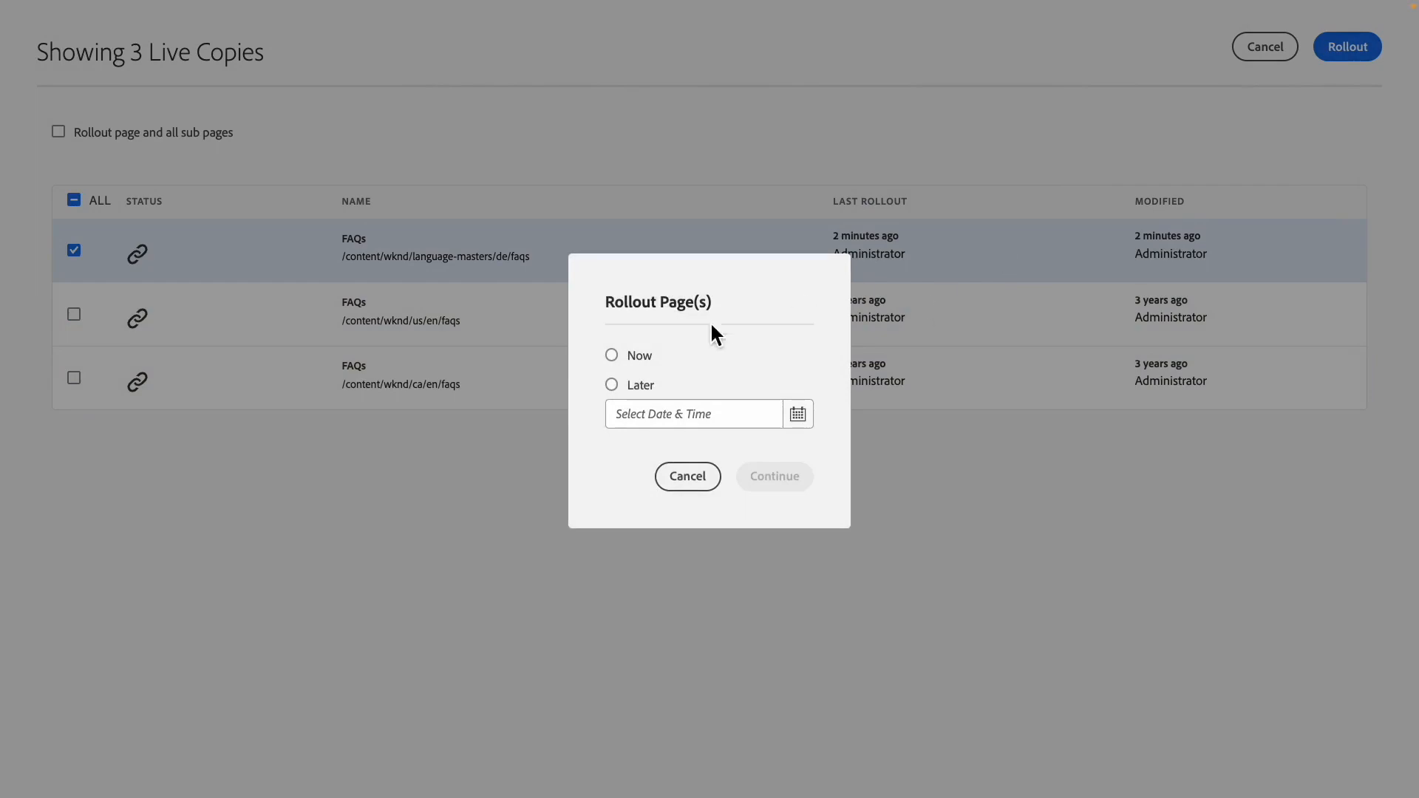
left_click(654, 360)
left_click(776, 481)
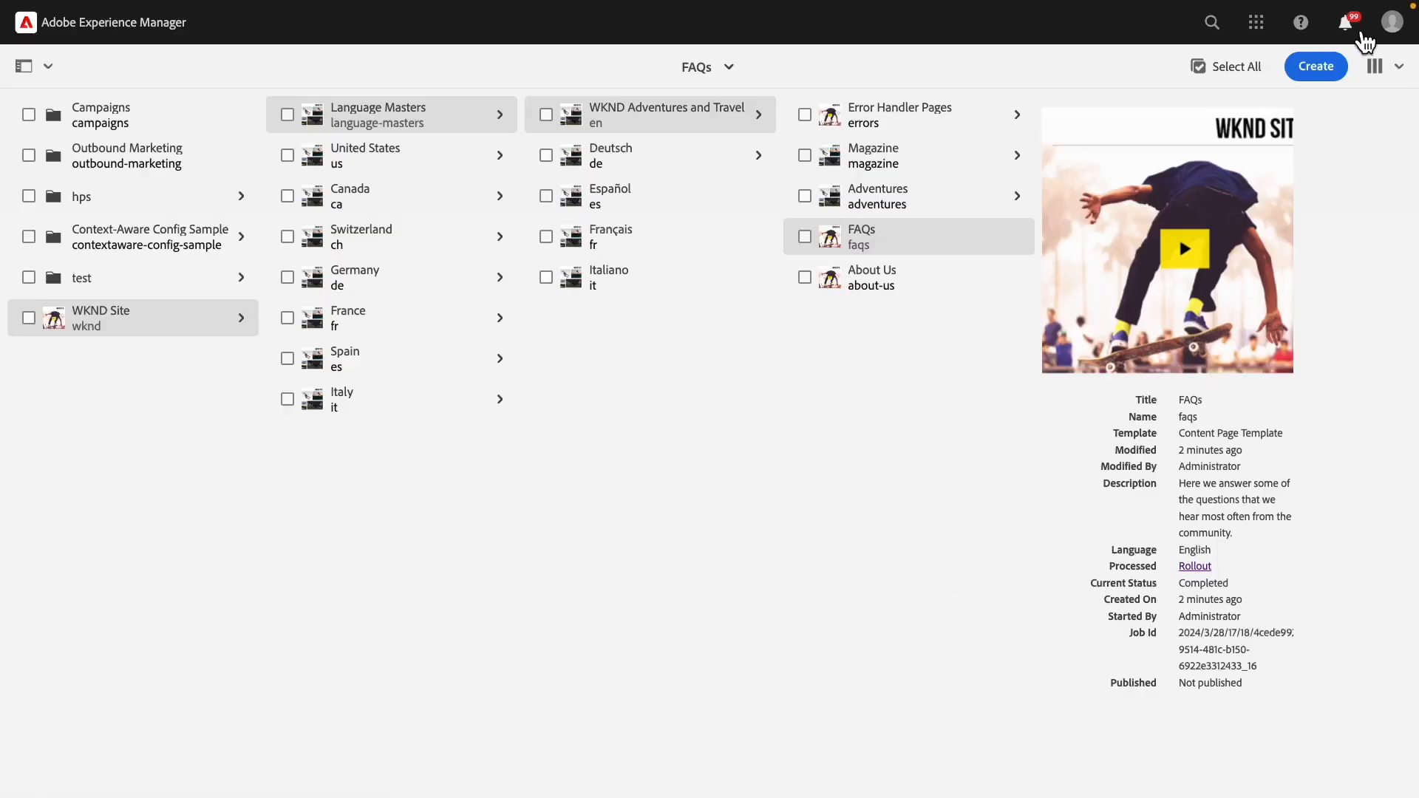
left_click(1361, 34)
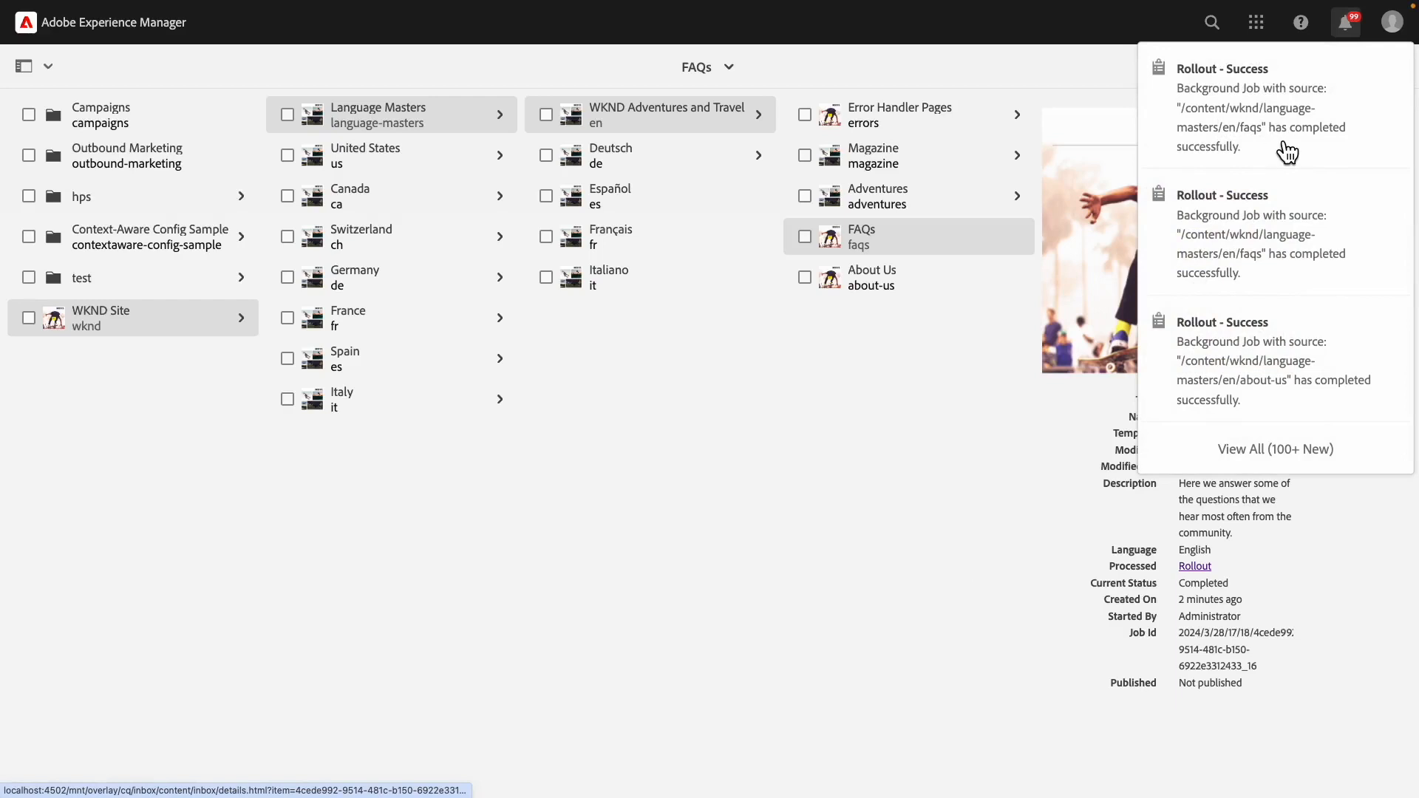
Open the FAQs page of the Deutsch branch and examine the text added below the introductory paragraph
left_click(623, 168)
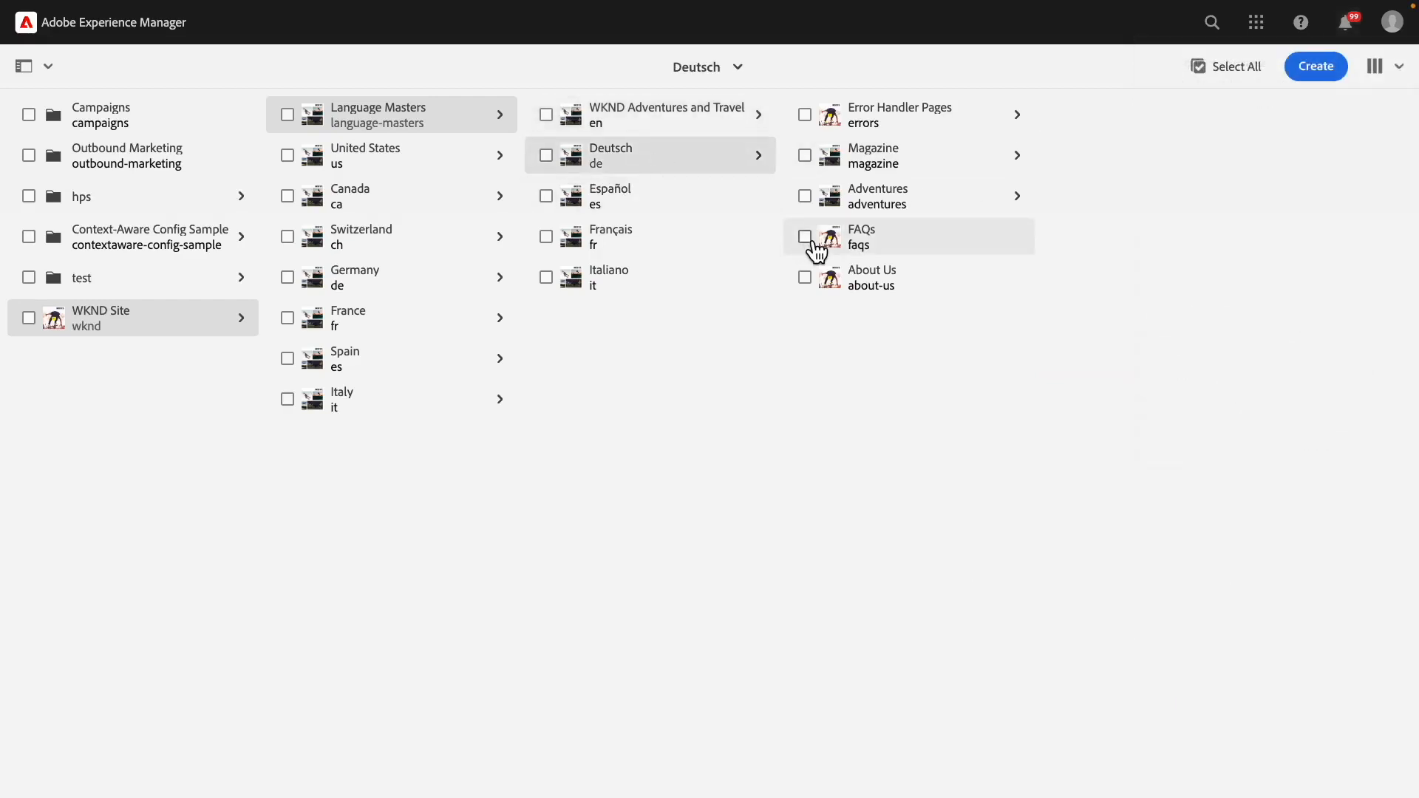
left_click(814, 245)
left_click(130, 23)
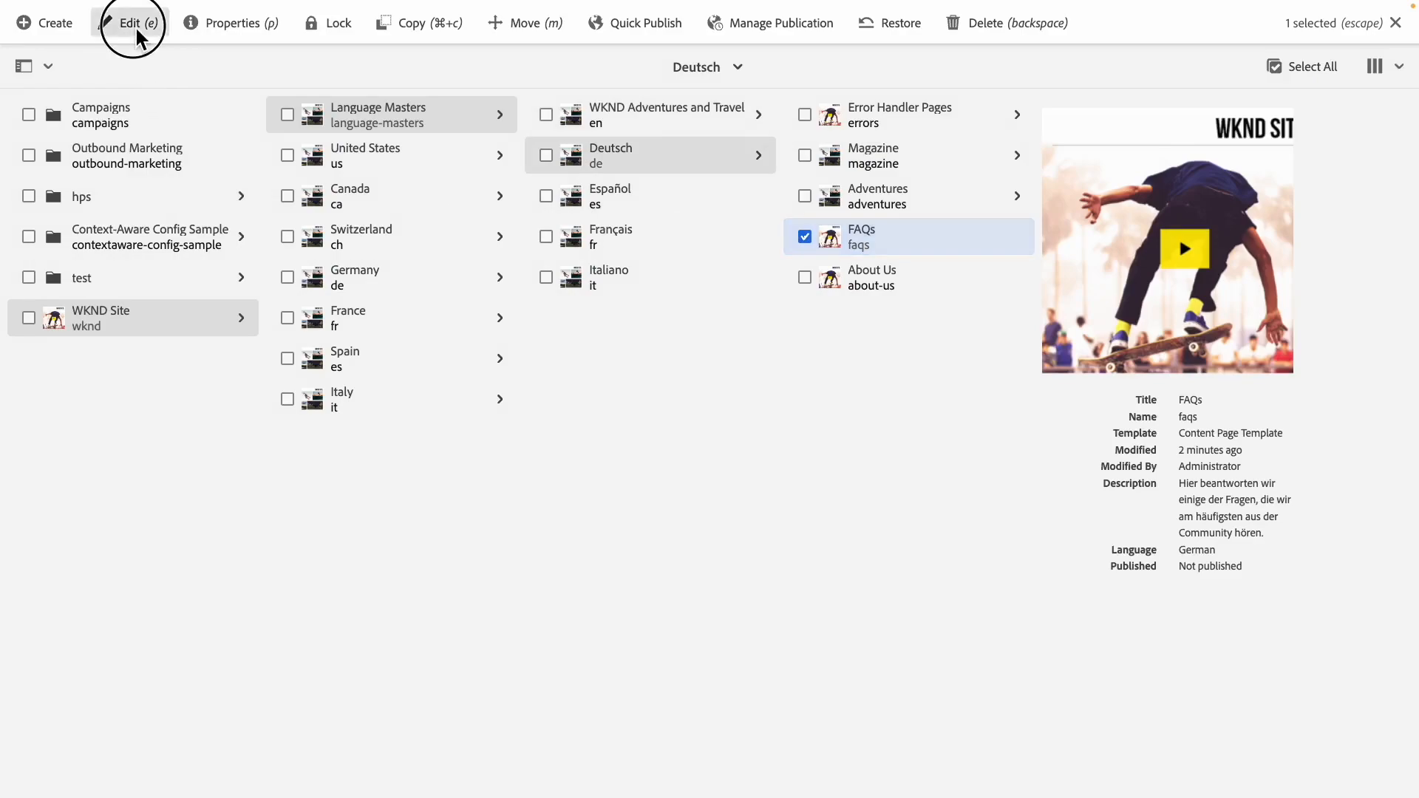
scroll(840, 313, "down", 10)
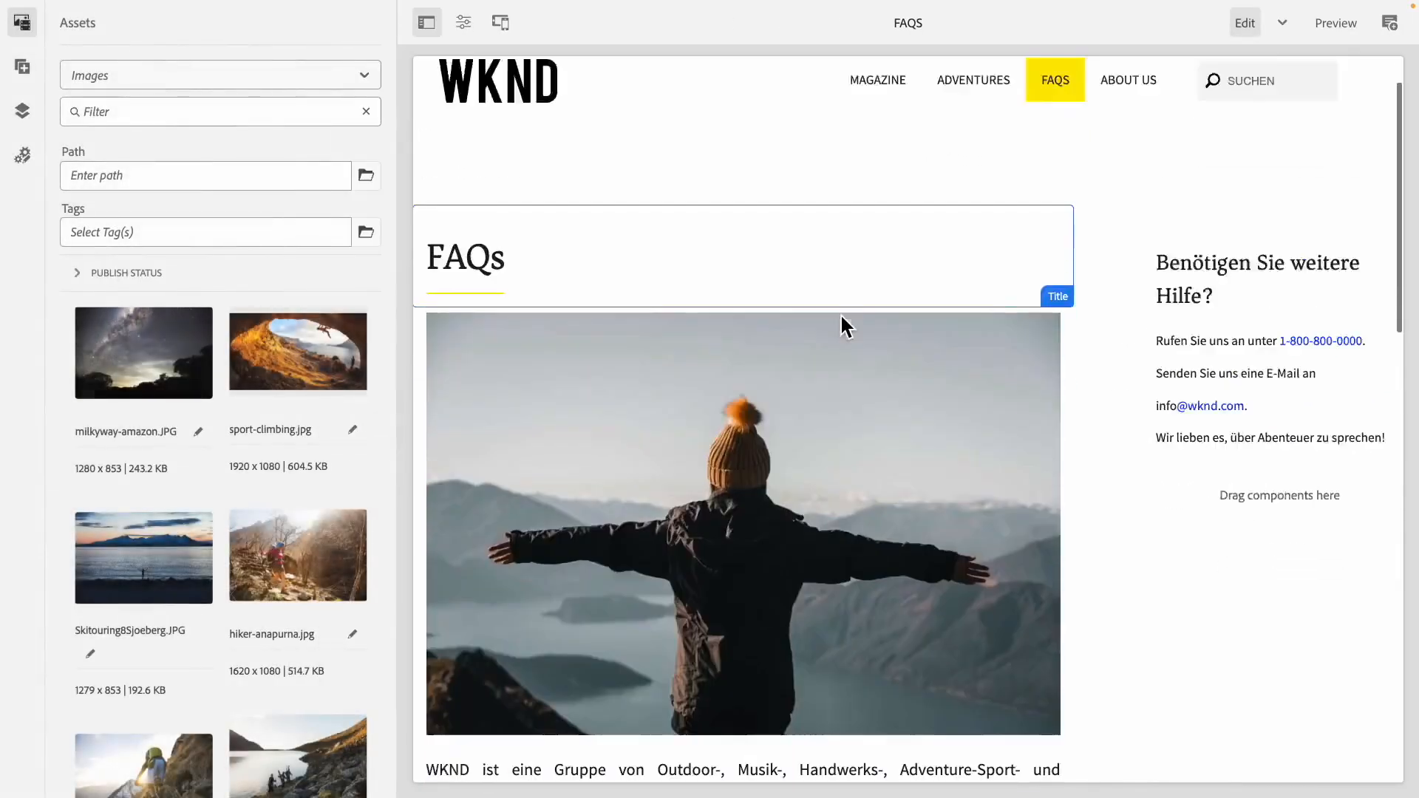
scroll(840, 313, "up", 3)
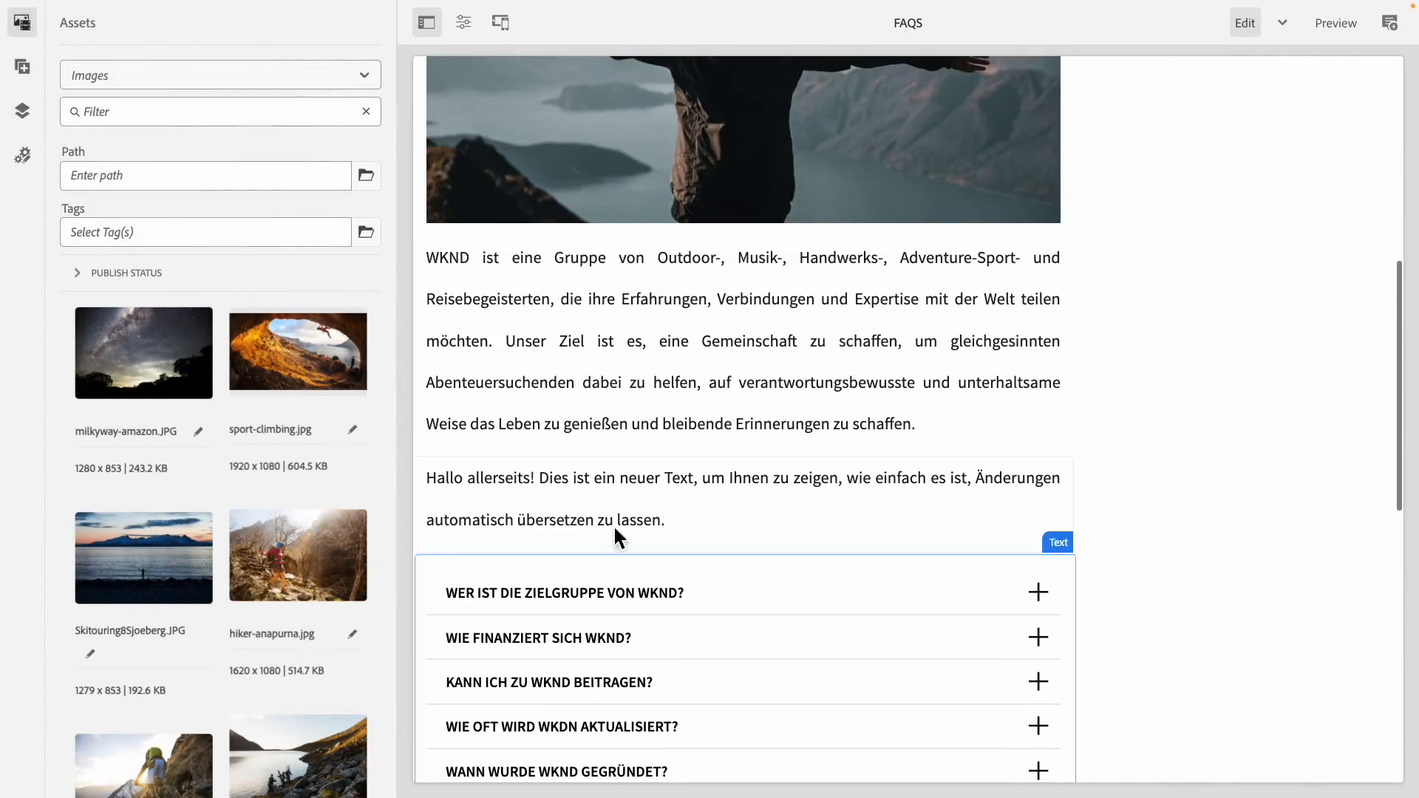
left_click(588, 492)
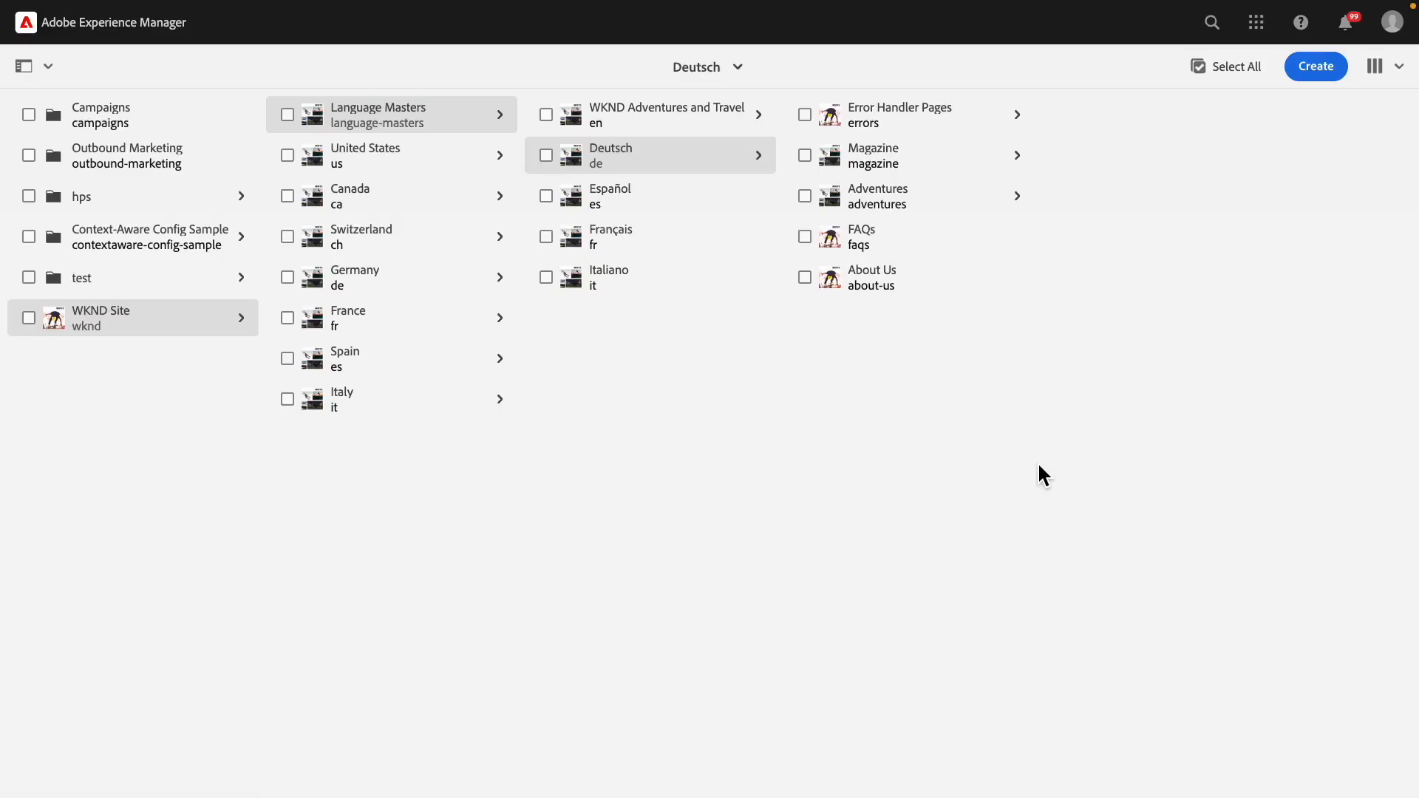
Open the Deutsch page for editing and start the Composum AI Translate Page Tree workflow on it
left_click(565, 170)
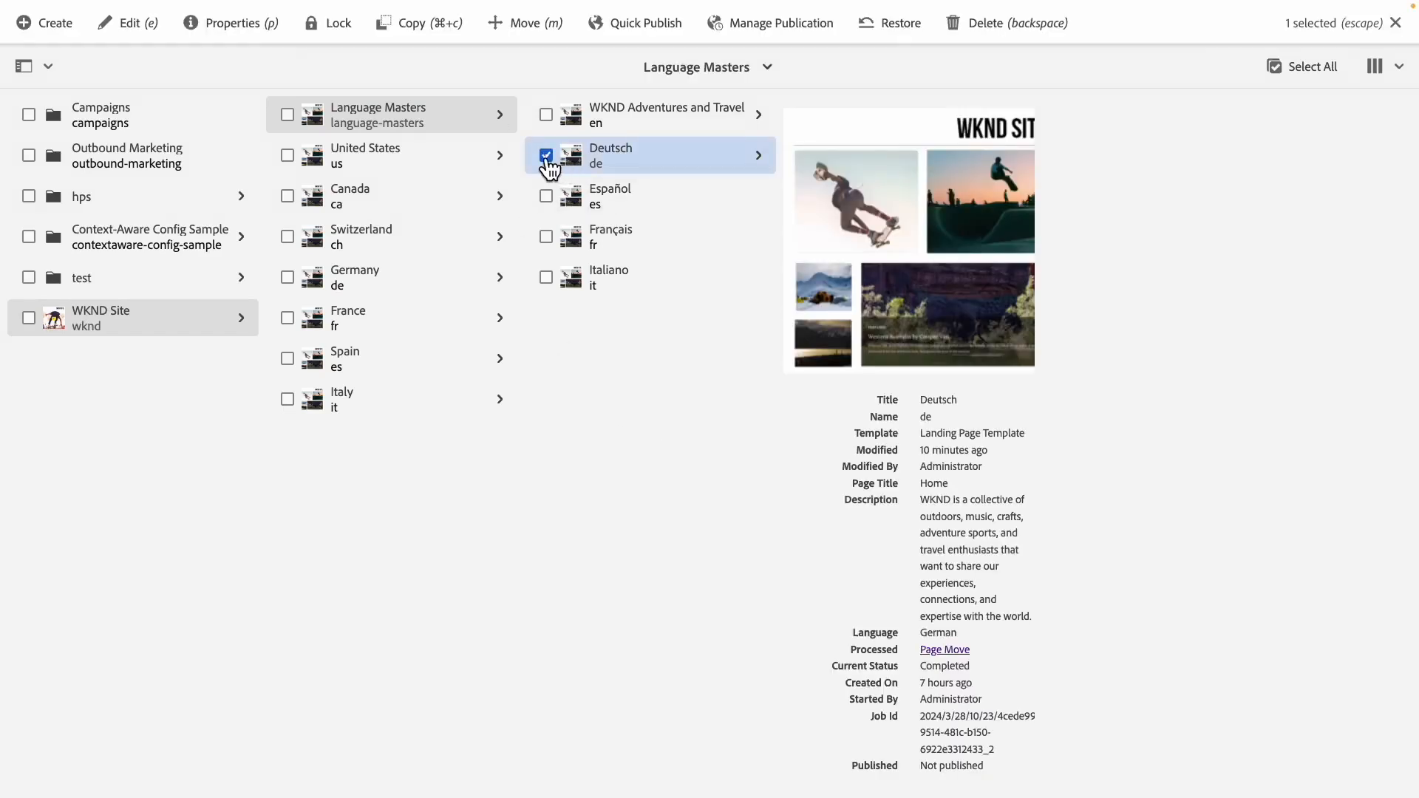
left_click(138, 35)
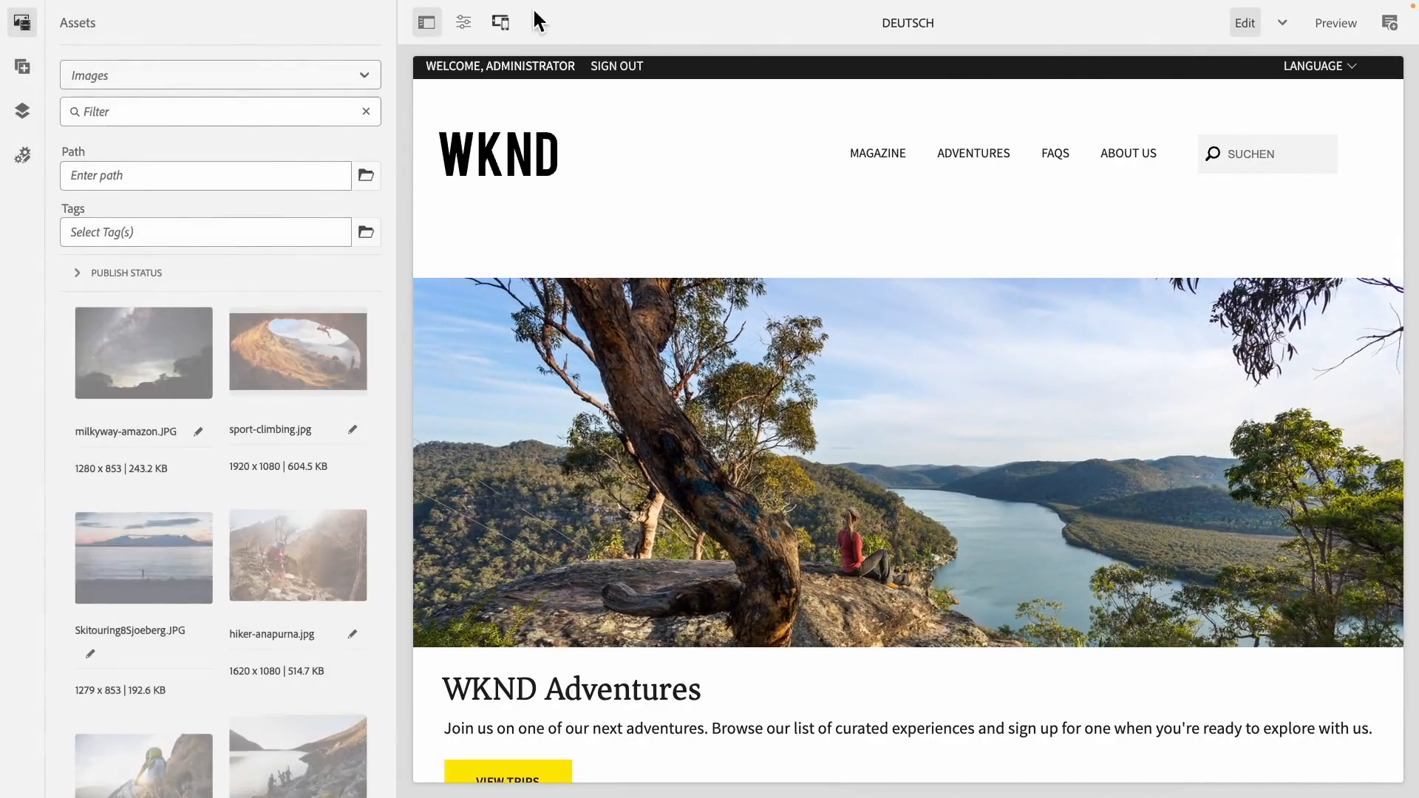
left_click(464, 24)
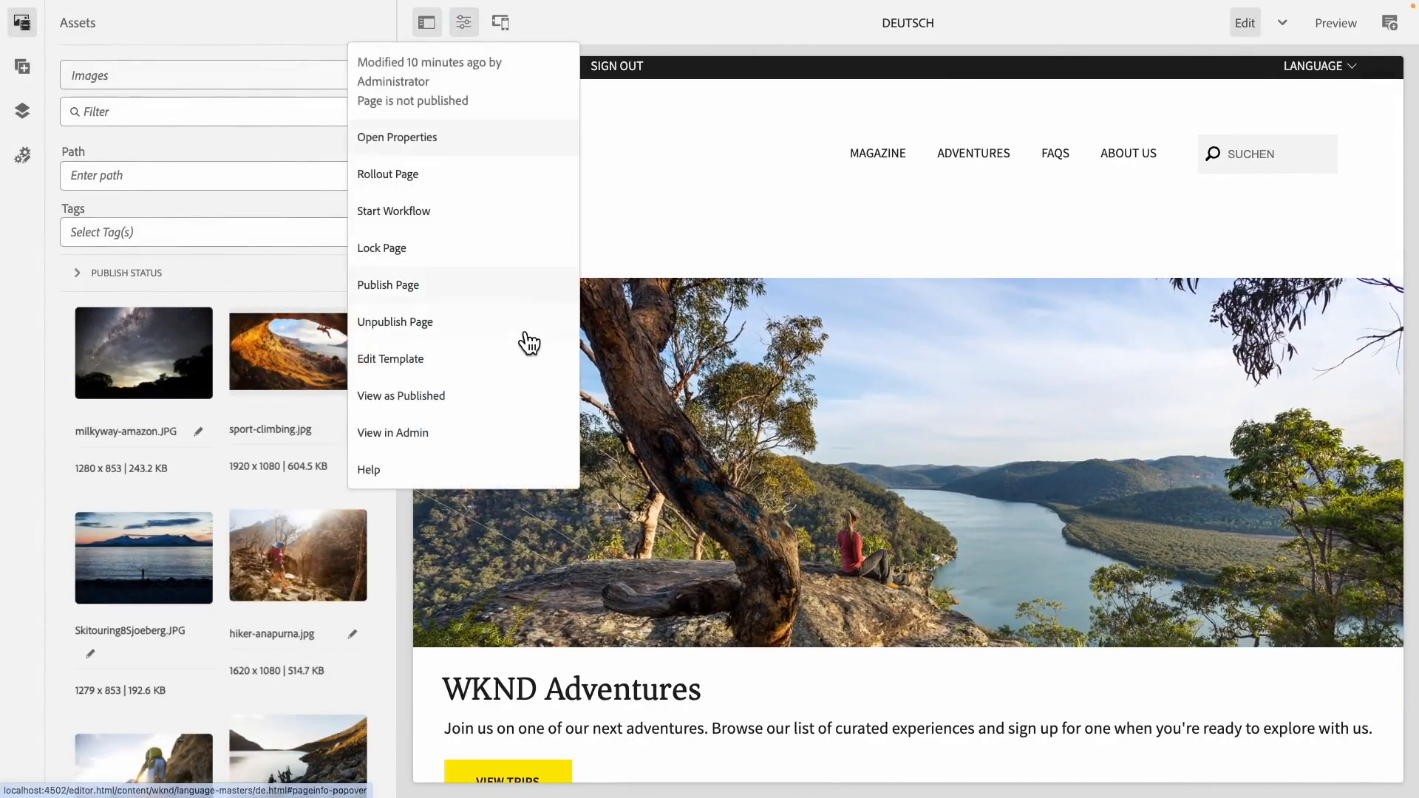
left_click(421, 218)
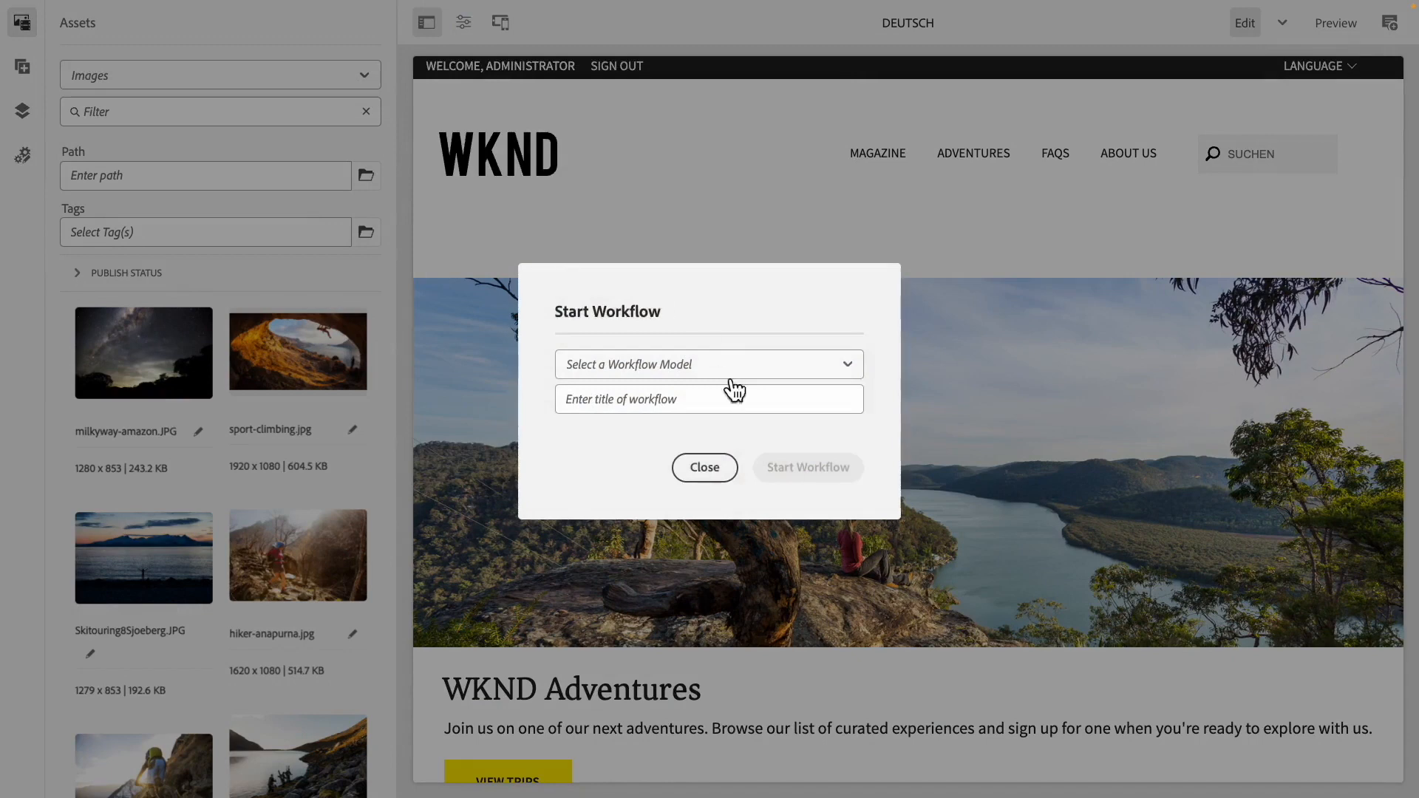
left_click(734, 385)
scroll(735, 434, "down", 1)
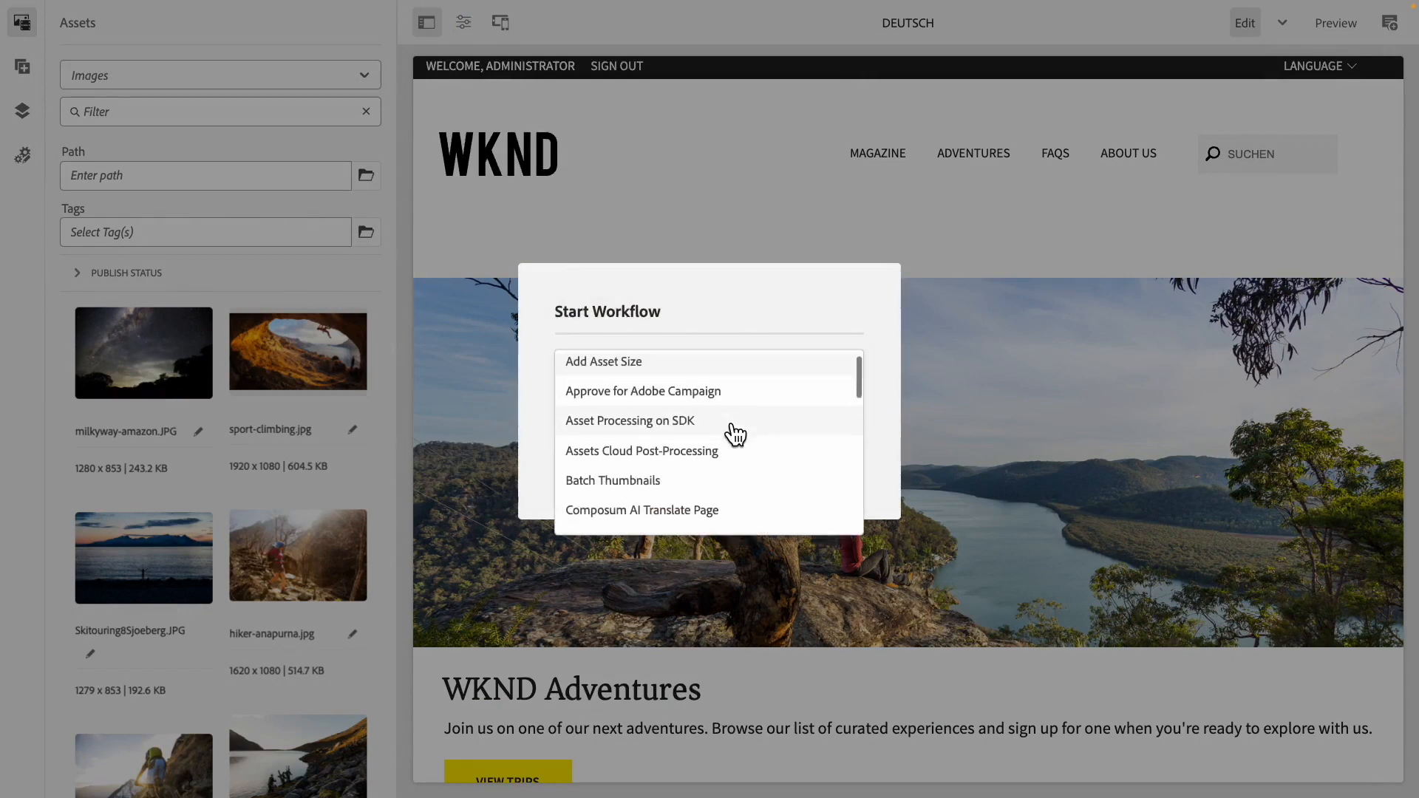
scroll(731, 434, "down", 3)
left_click(704, 435)
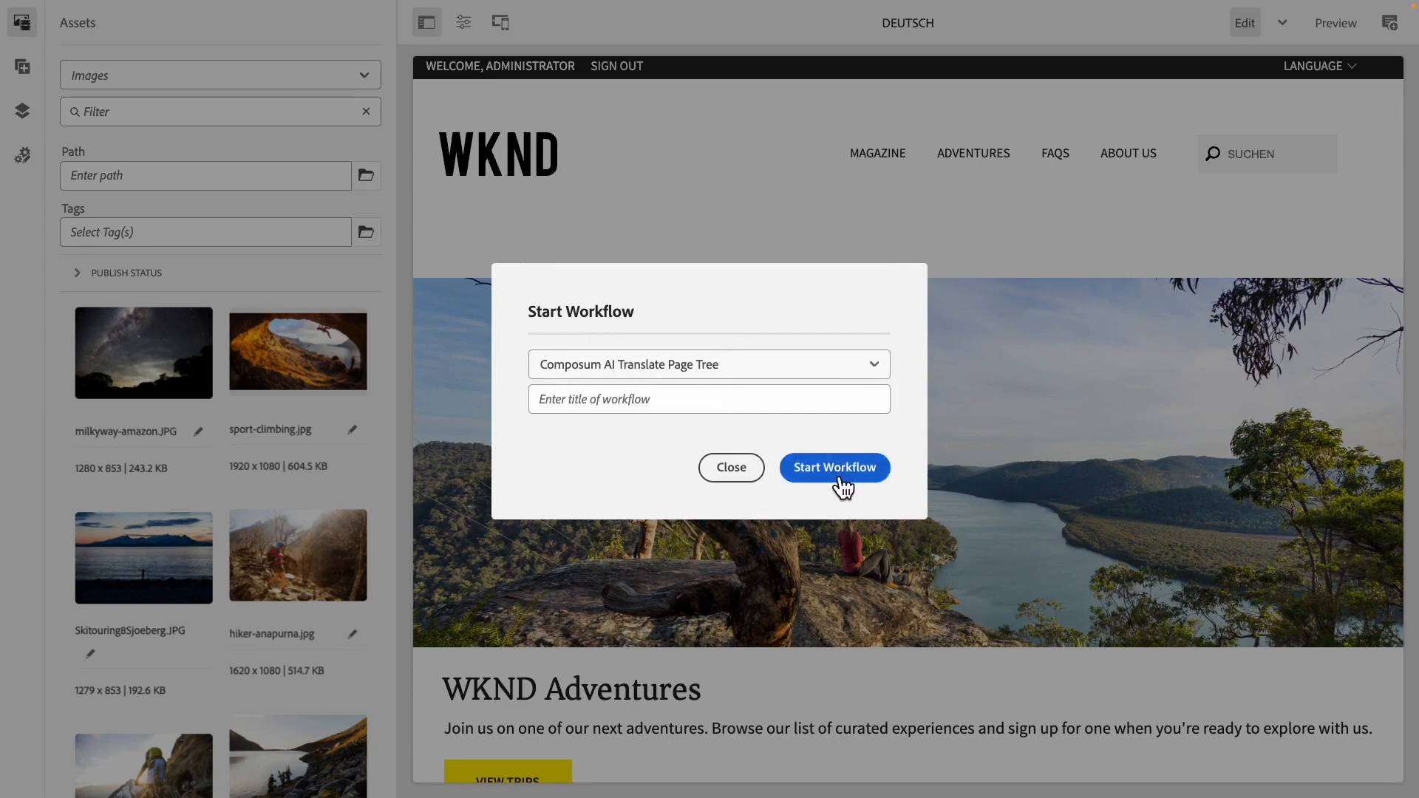
left_click(840, 479)
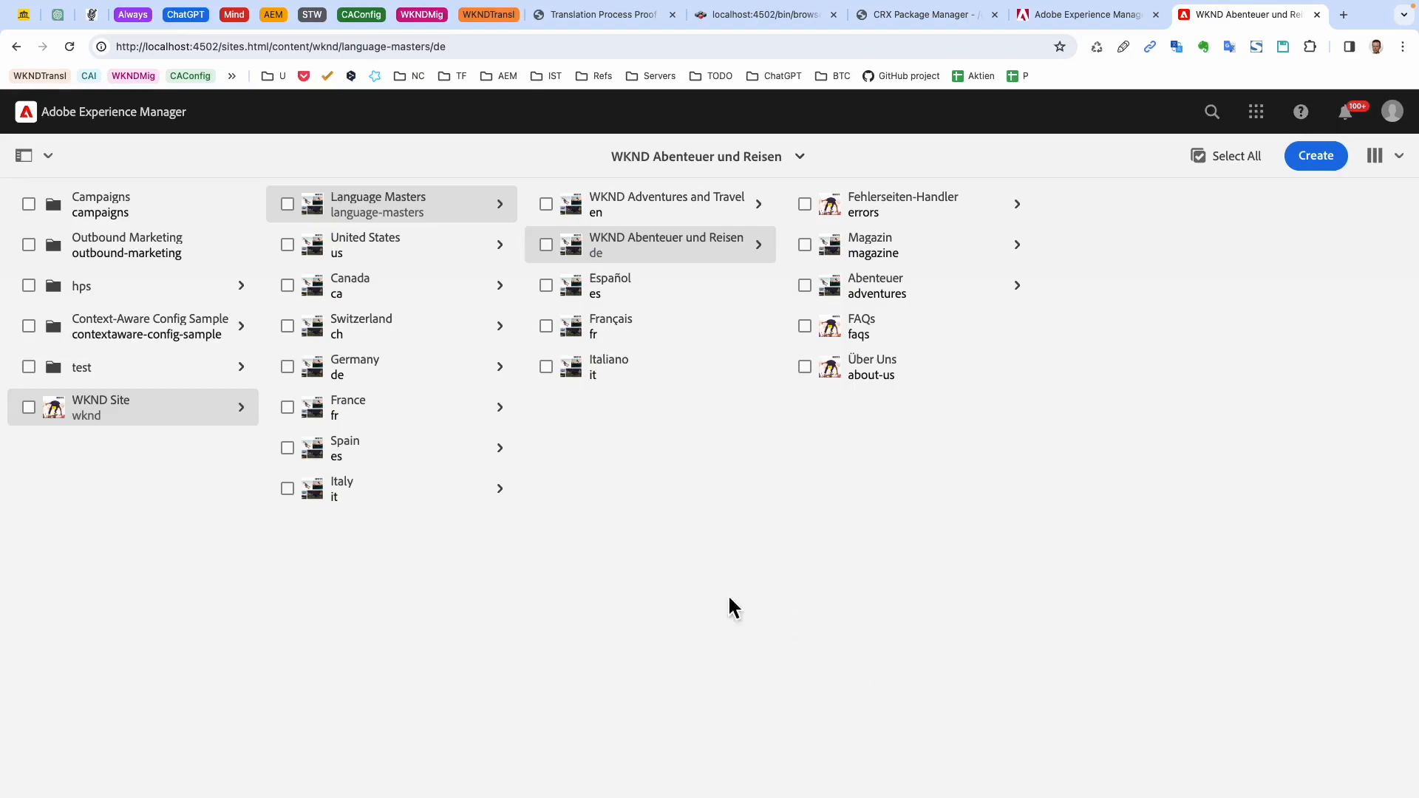
Browse the experience fragments of the WKND Site under Language Masters and compare the English and German folders
left_click(129, 136)
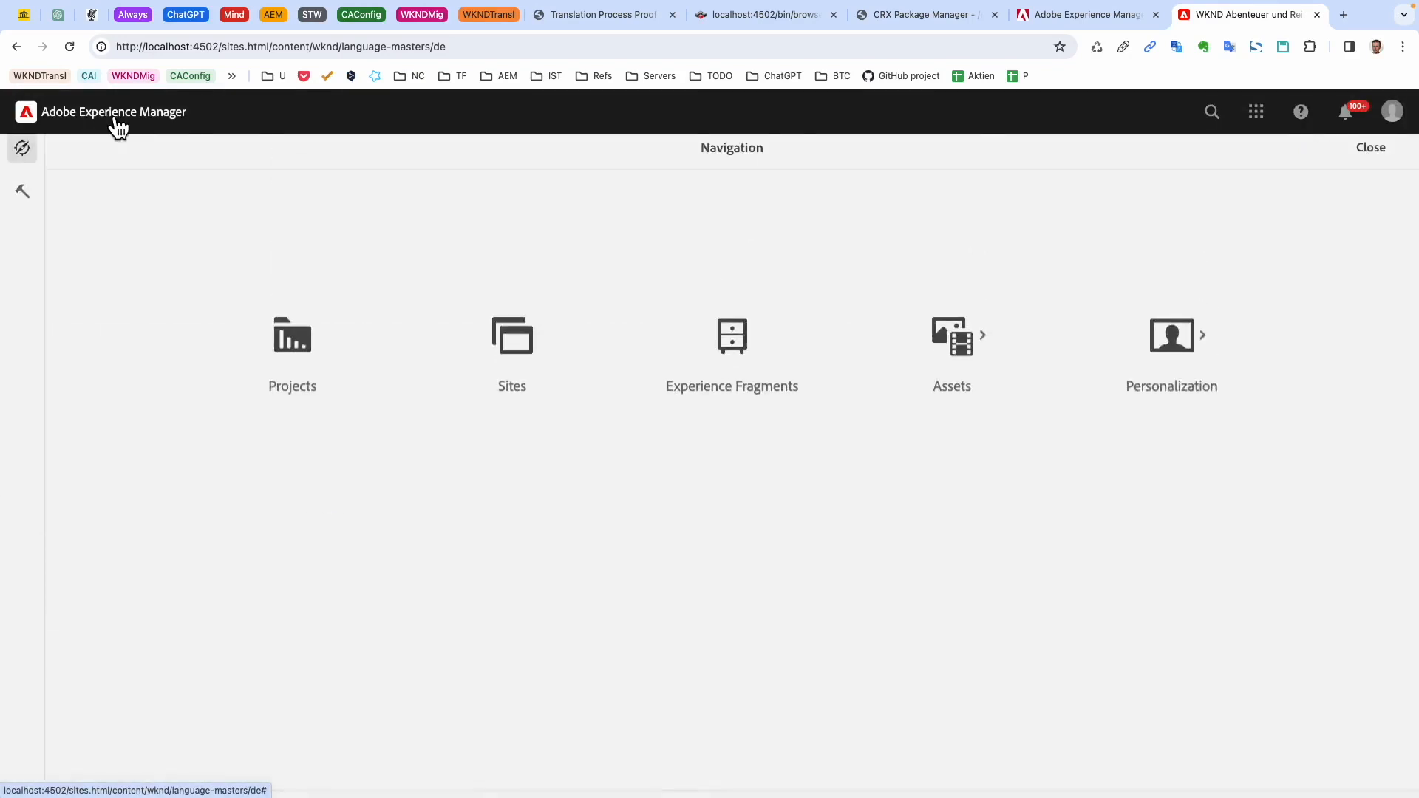
left_click(748, 360)
left_click(82, 206)
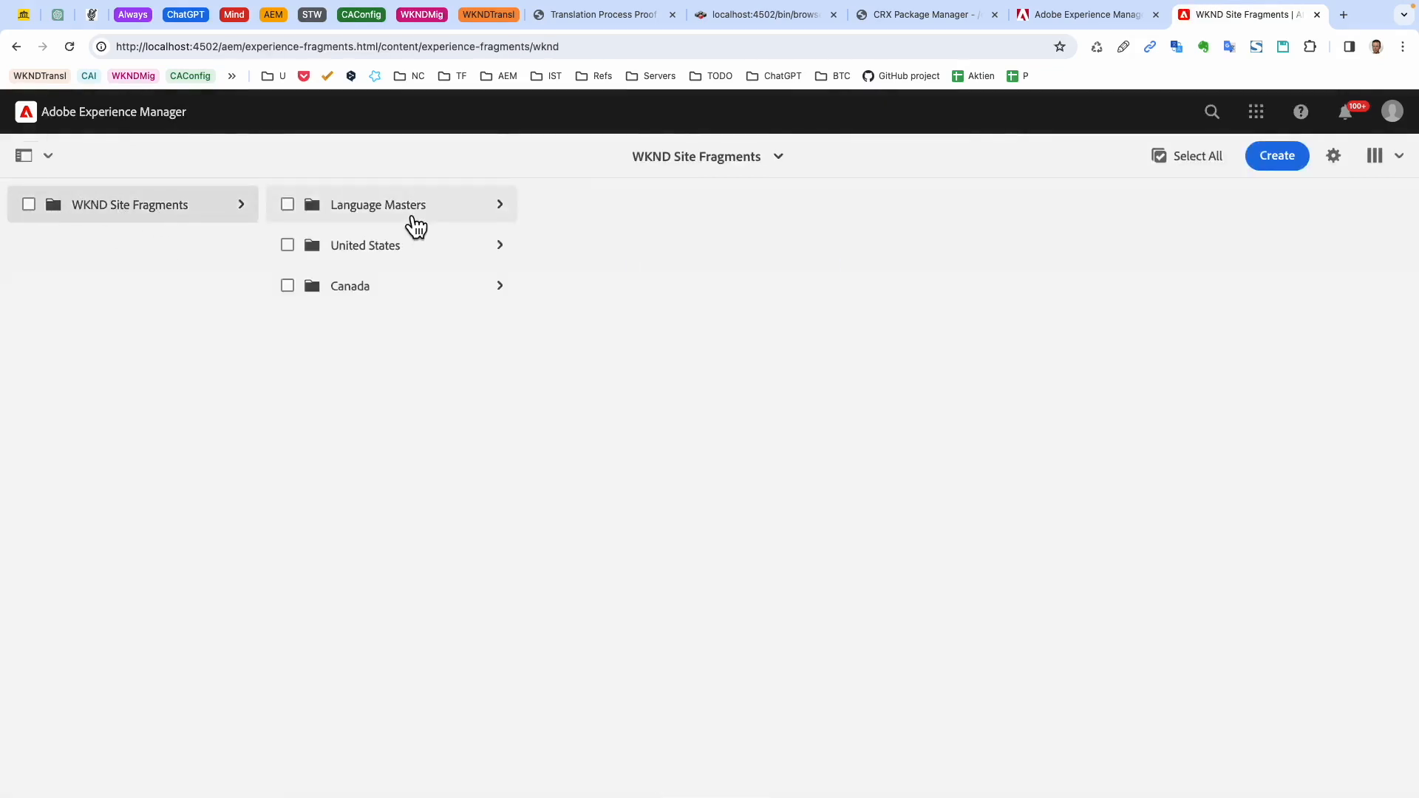
left_click(415, 224)
left_click(654, 222)
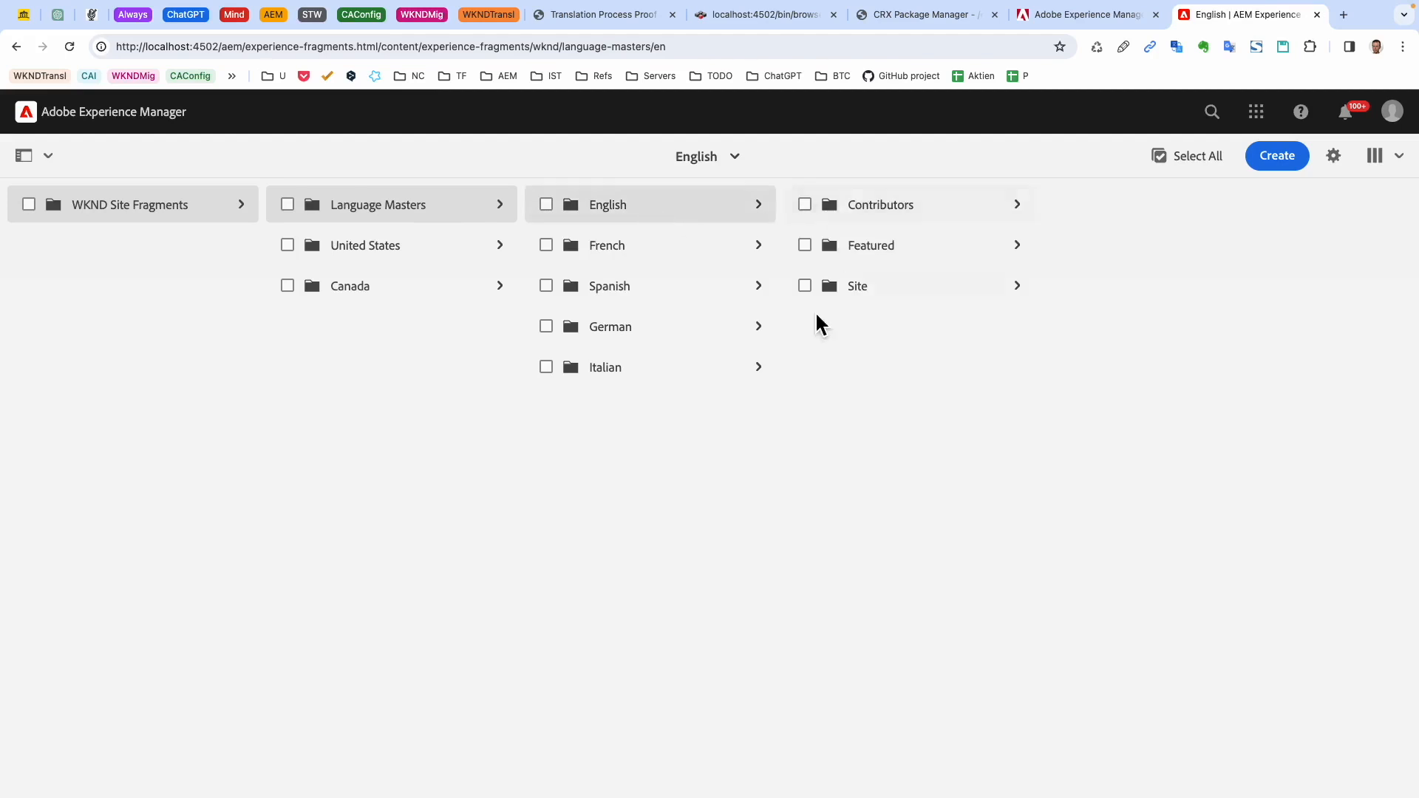
left_click(655, 338)
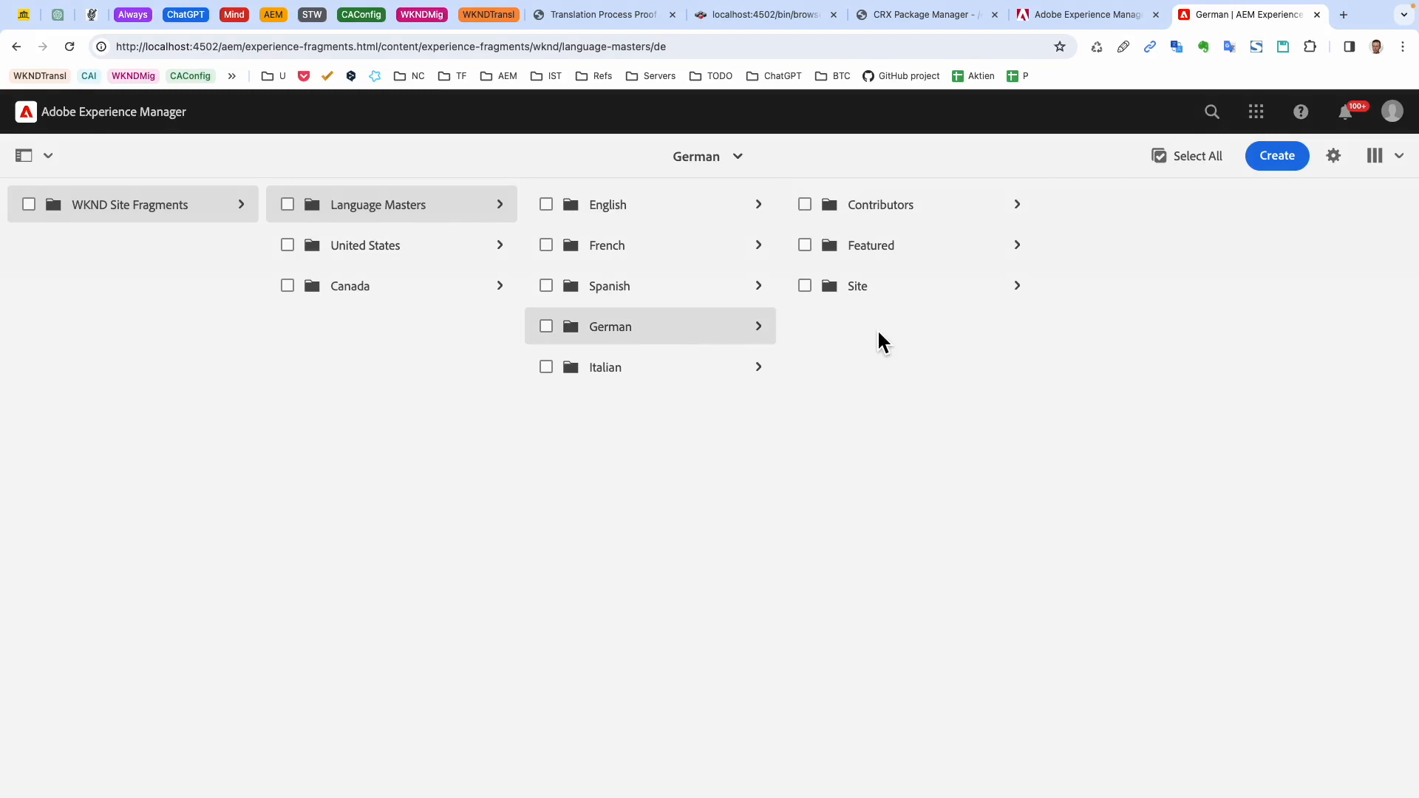
Open the WKND Site folder in the asset files and look at the Live Copy creation option and the Deutsch folder
left_click(144, 124)
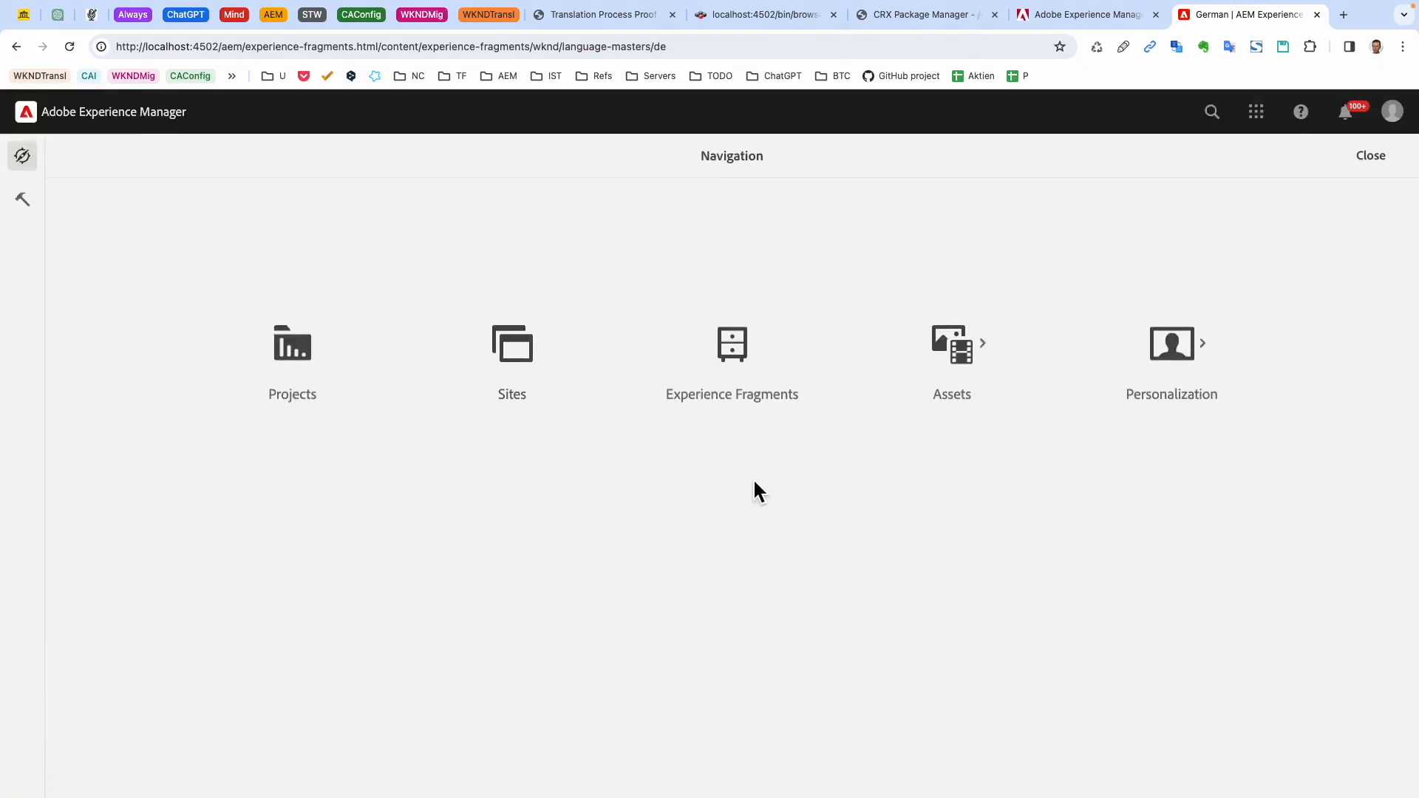
left_click(955, 353)
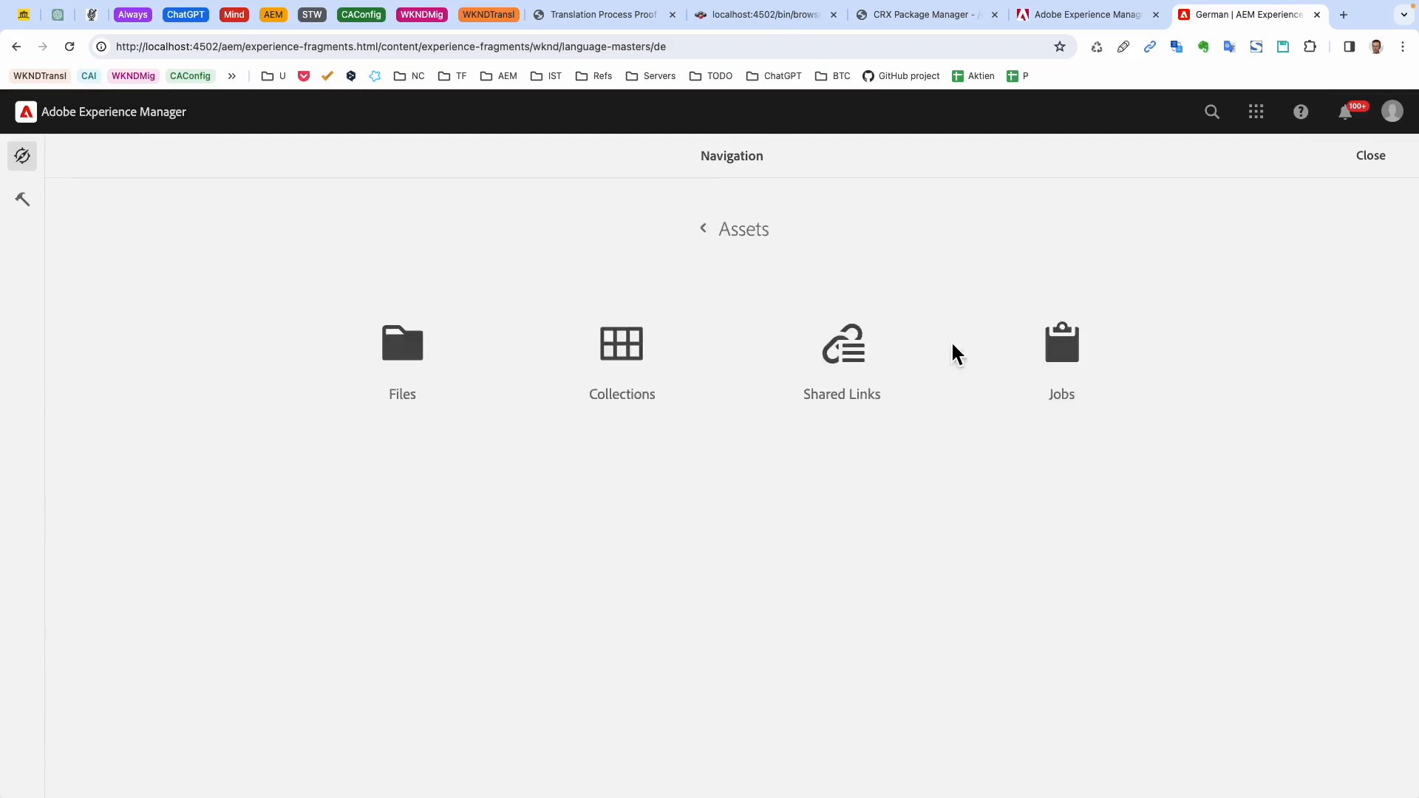
left_click(421, 357)
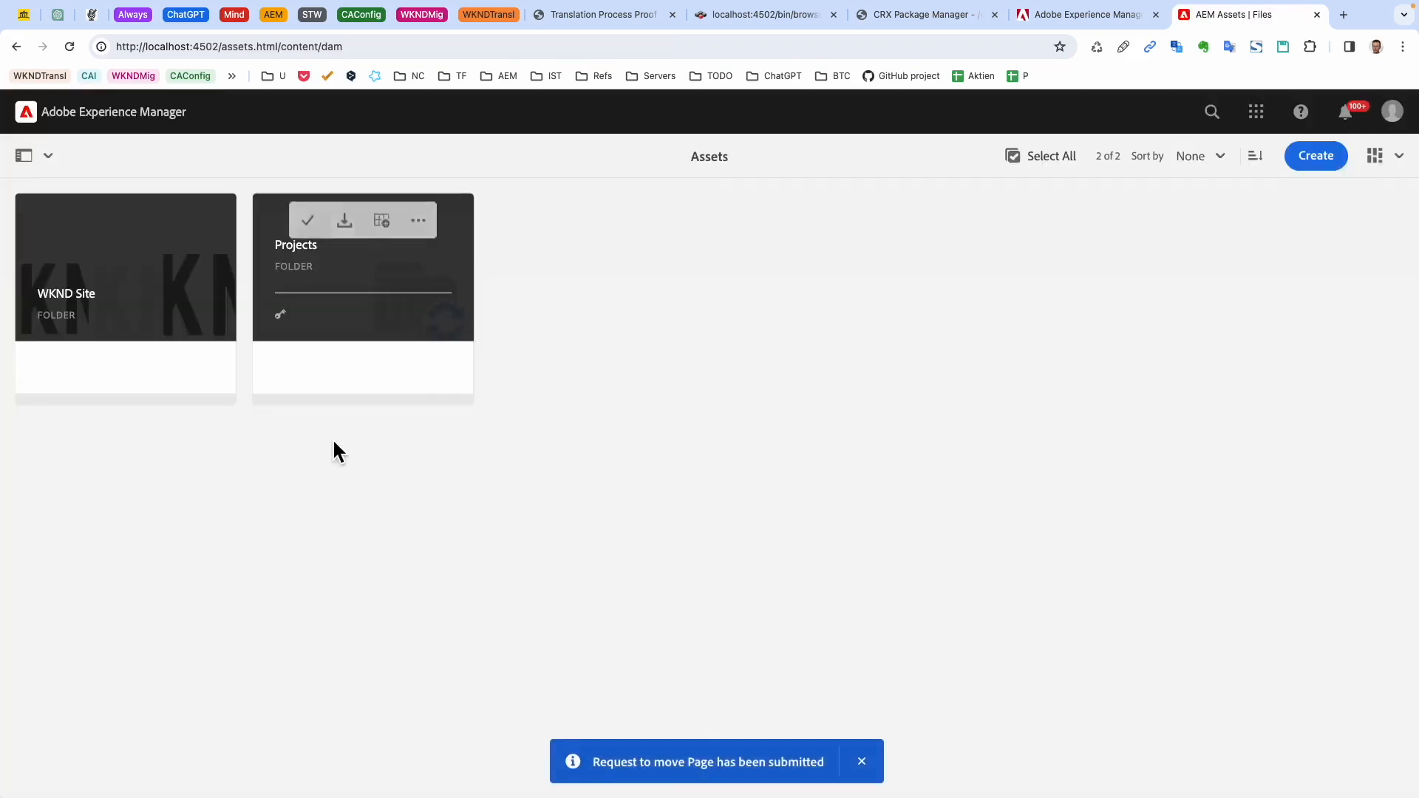
left_click(140, 299)
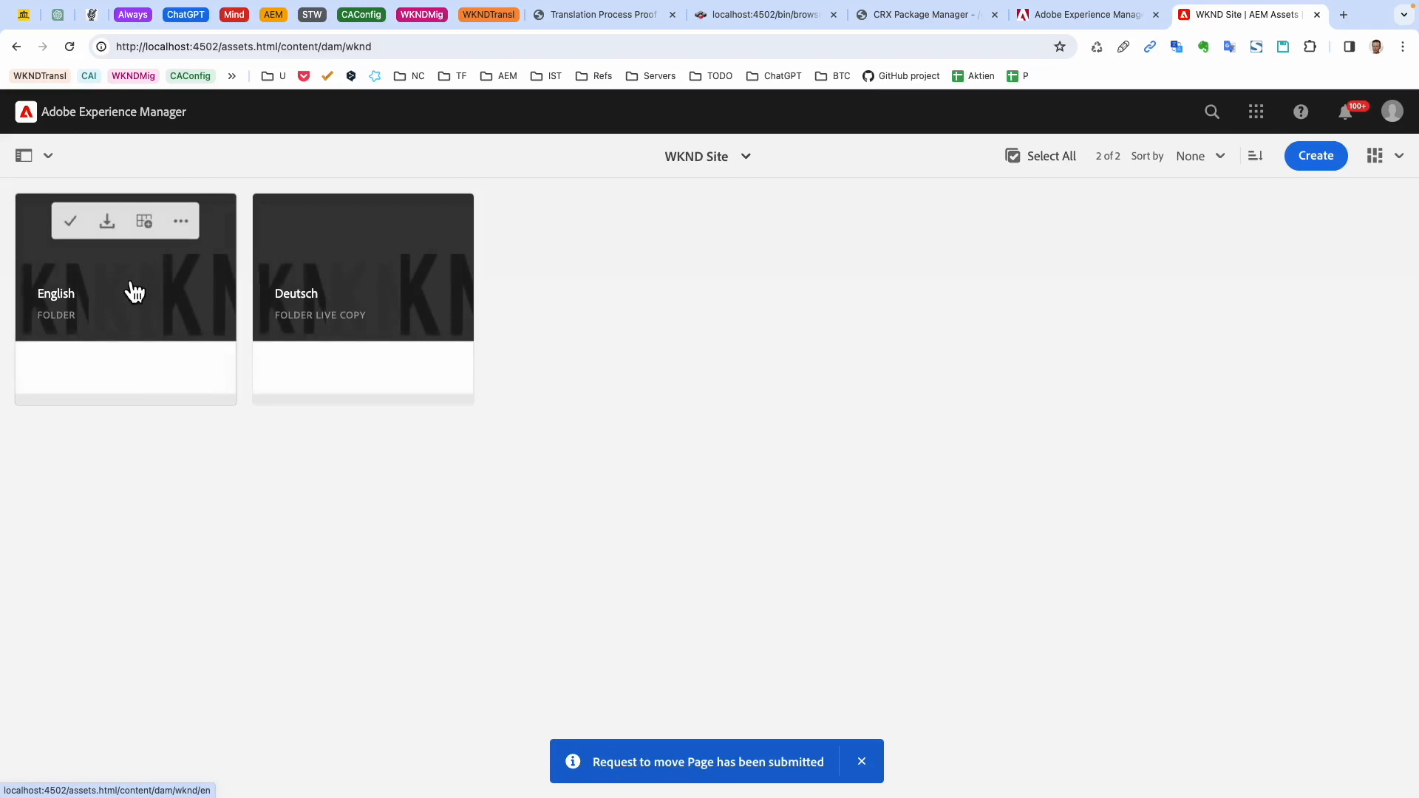
left_click(1317, 162)
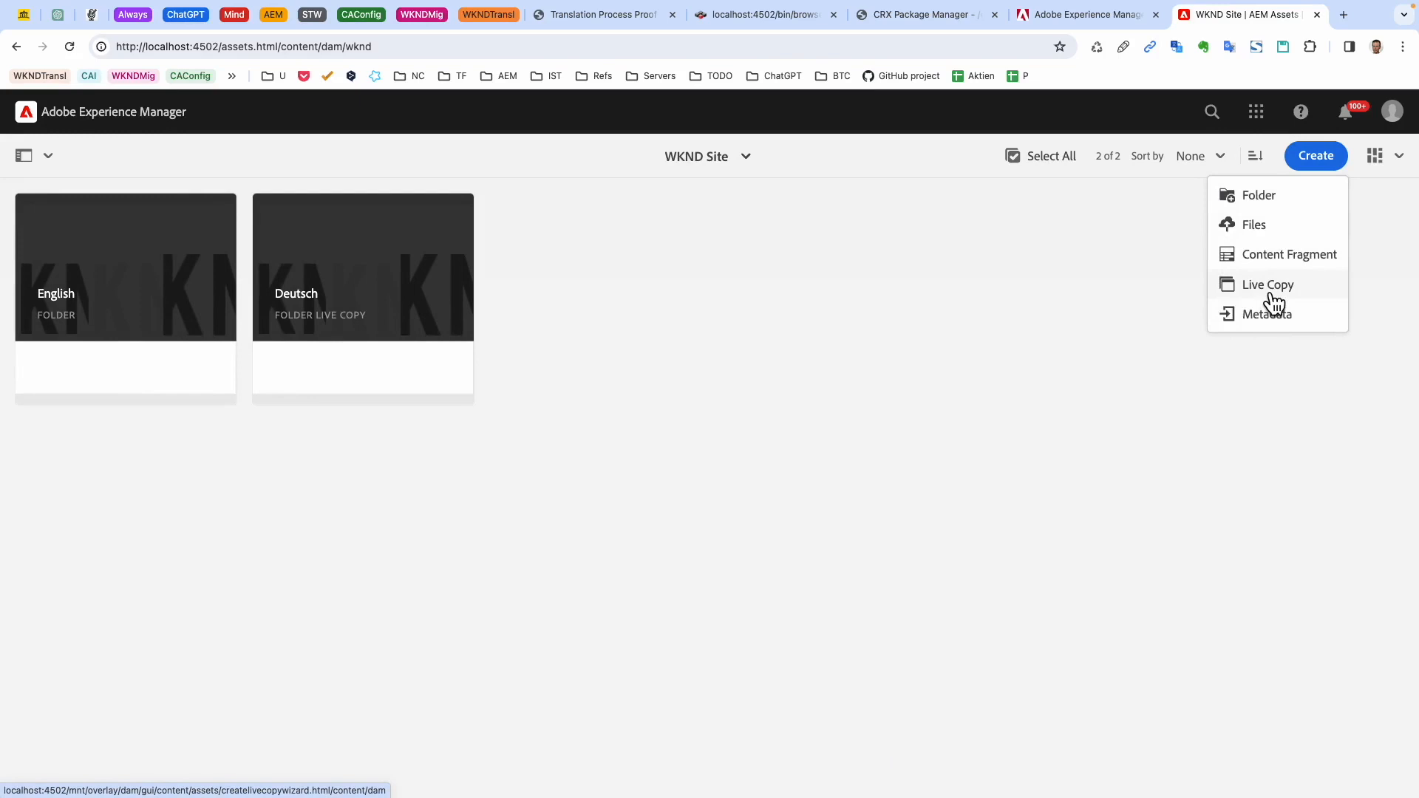
left_click(1056, 345)
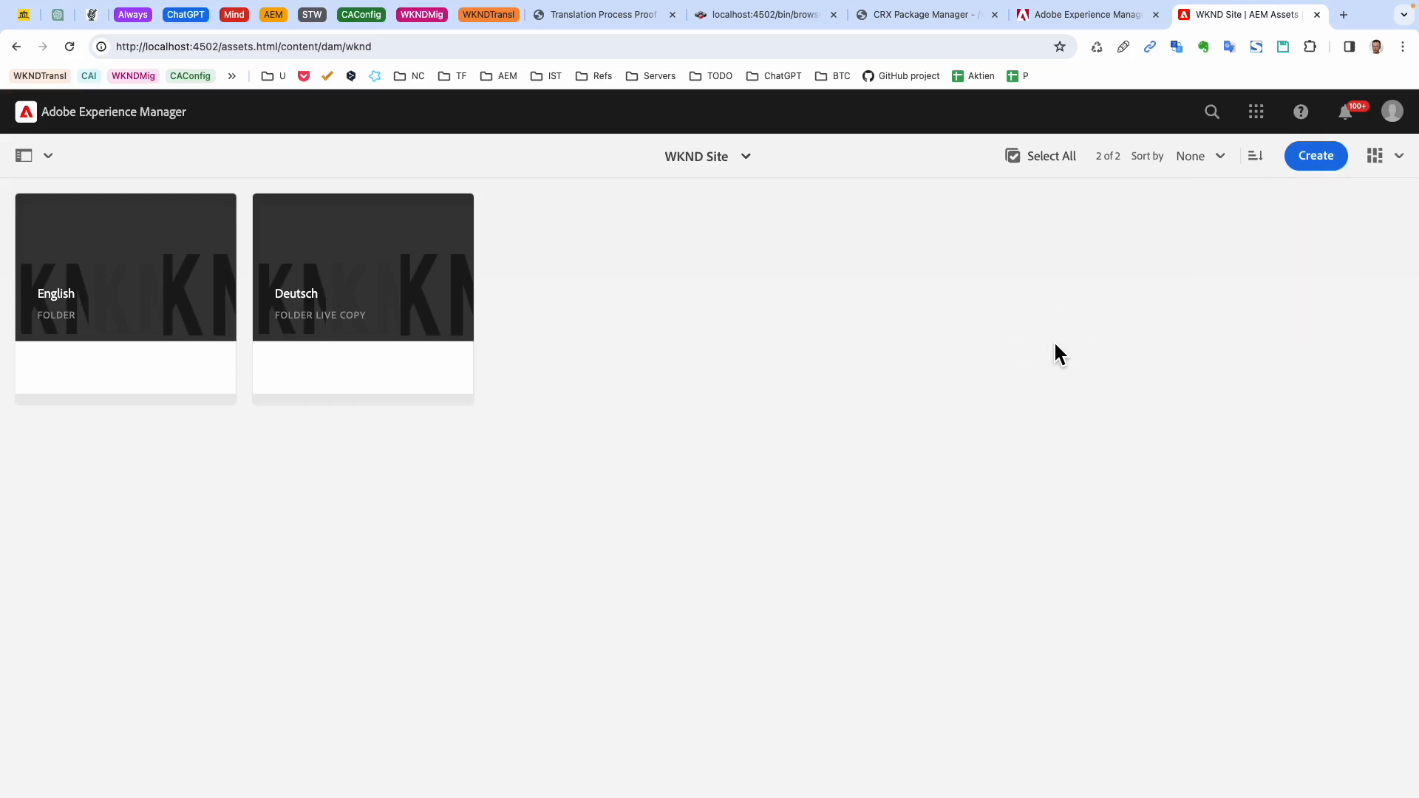
left_click(386, 306)
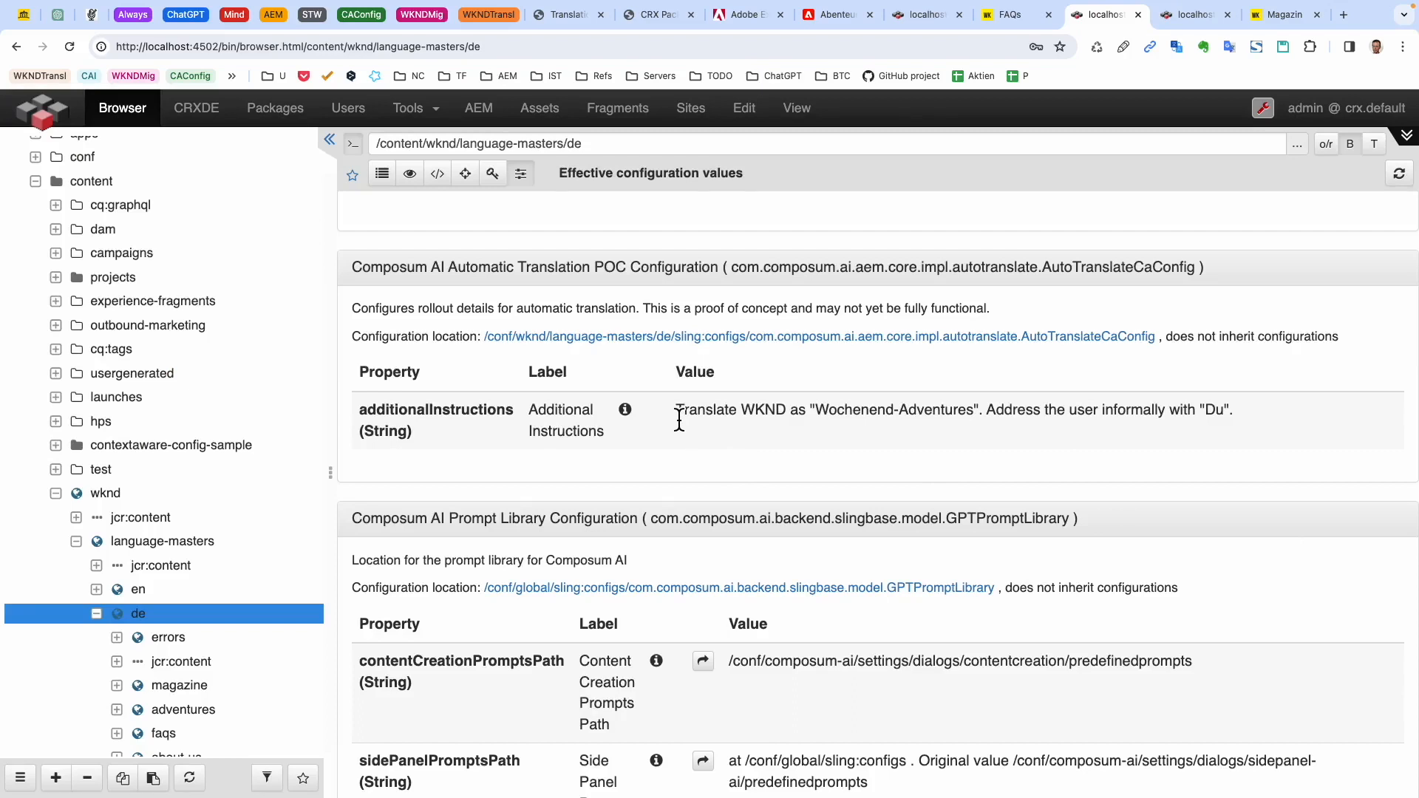
Review the additional translation instructions configured for the de branch and examine the "Nur für Mitglieder" text on the Magazin page
left_click_drag(677, 414, 1175, 432)
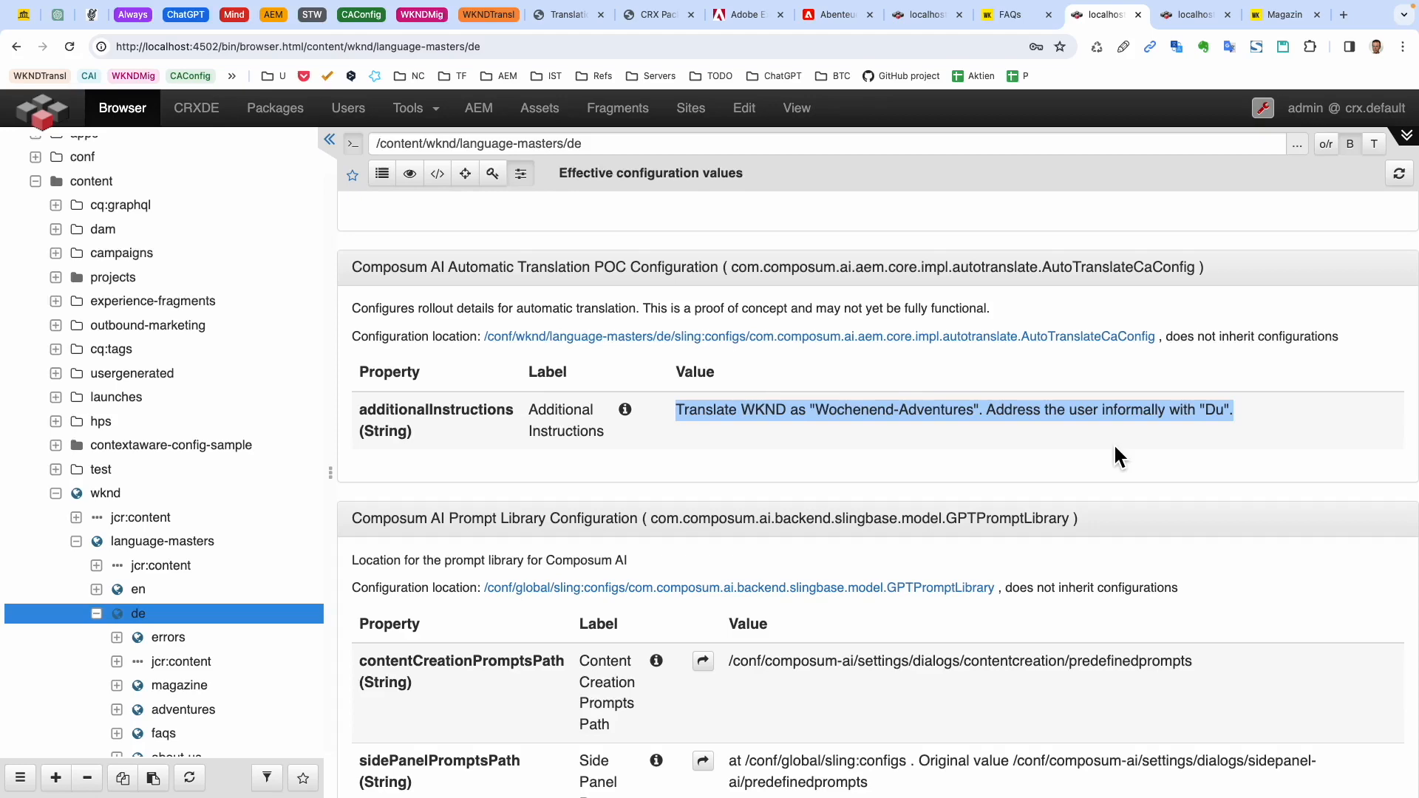
left_click(1283, 16)
scroll(685, 380, "down", 15)
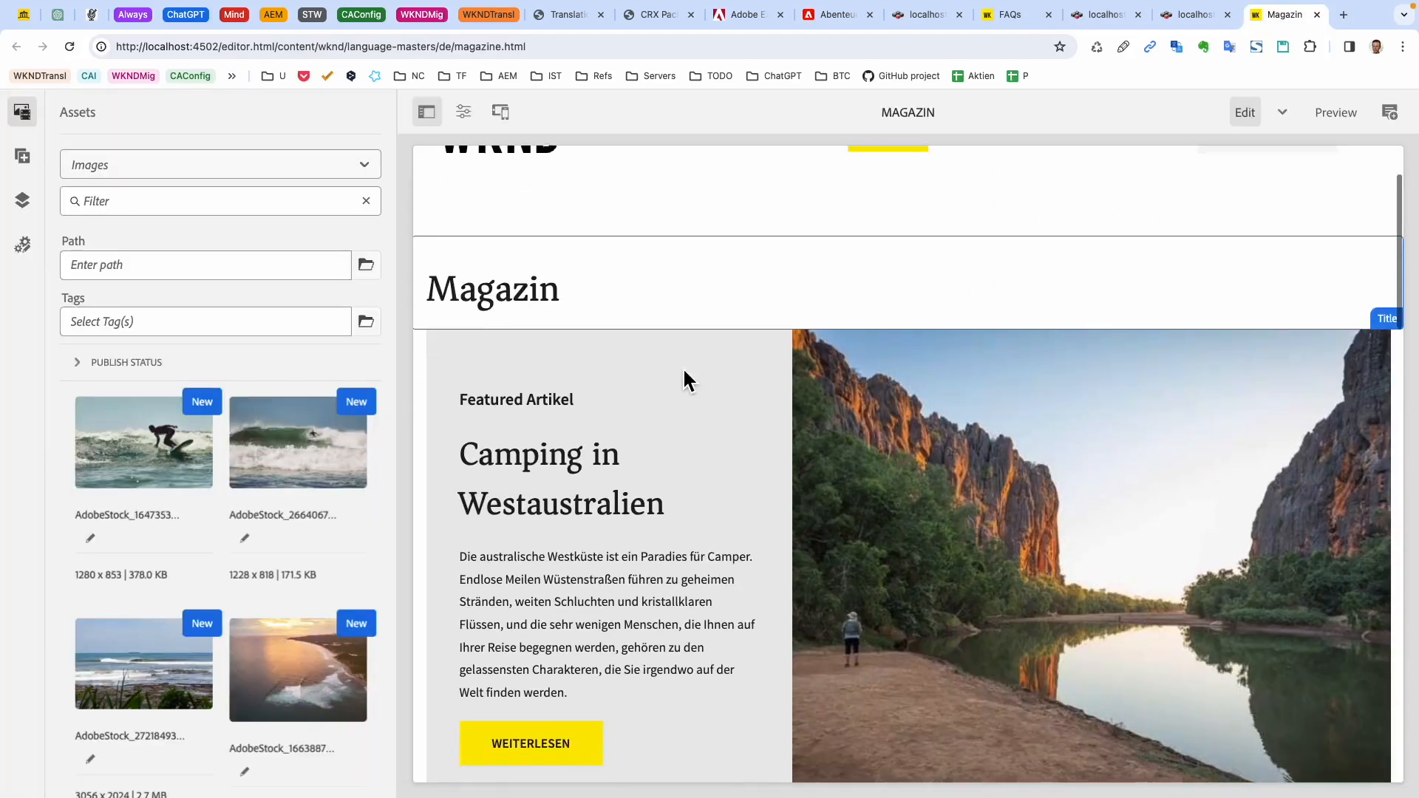
scroll(684, 381, "down", 2)
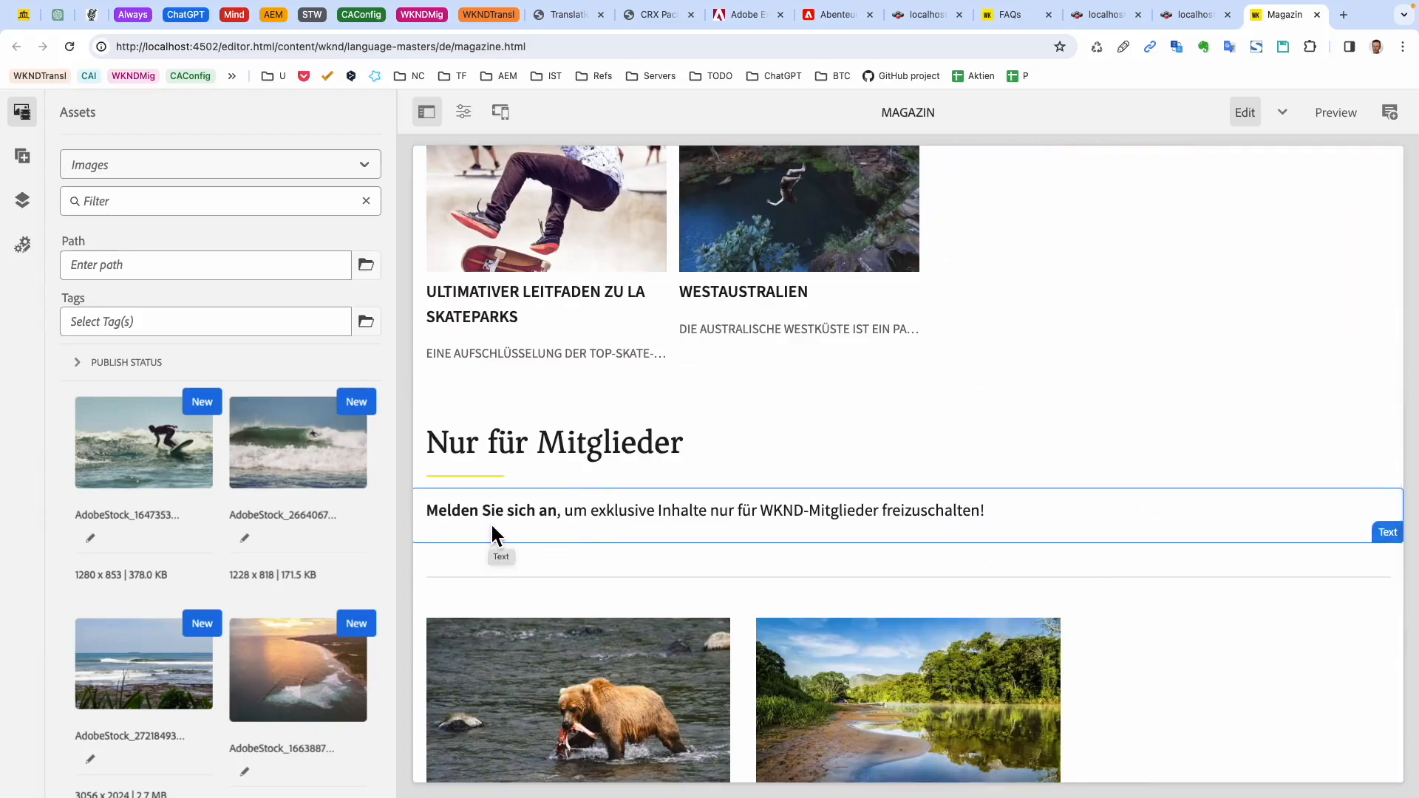
Start the Composum AI Translate Page workflow on the German Magazin page
left_click(465, 113)
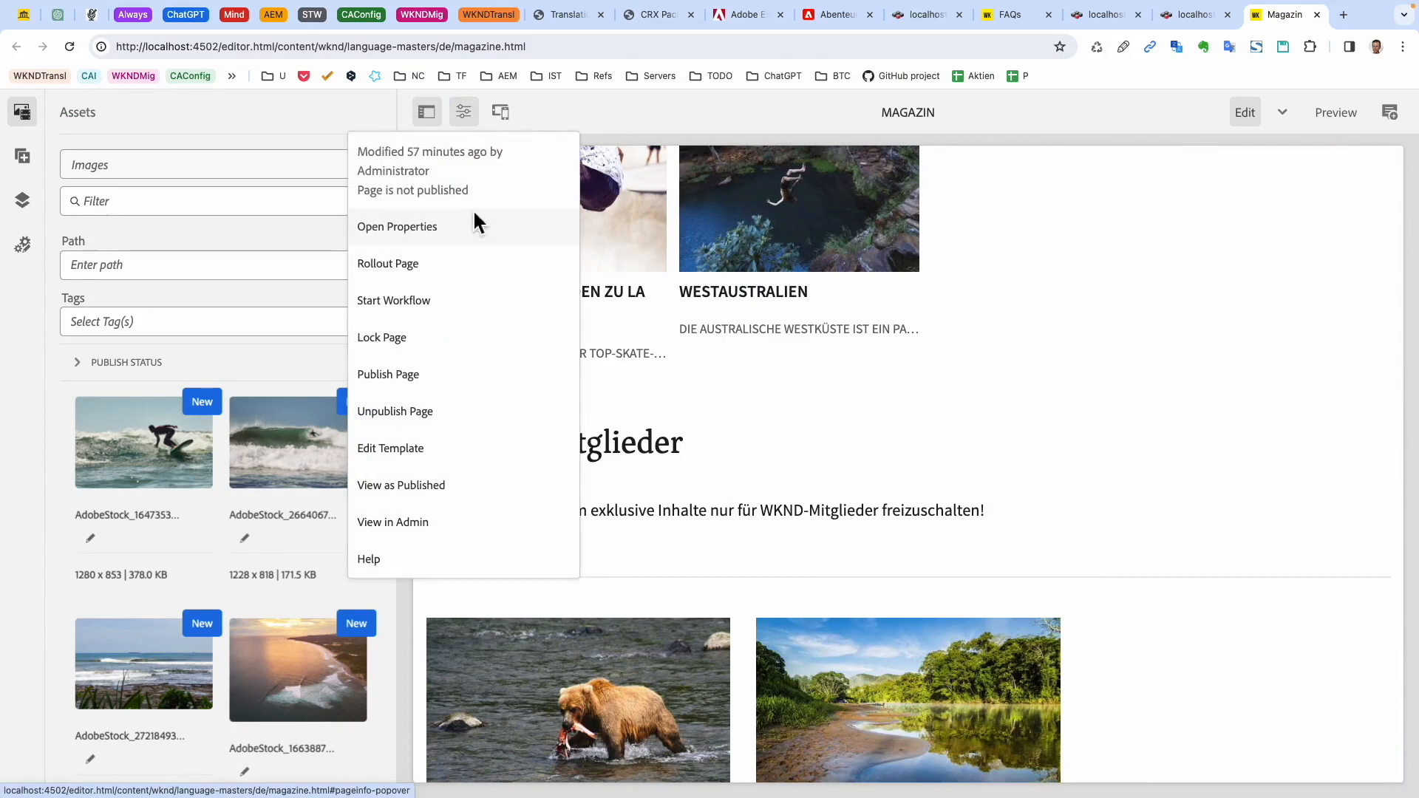
left_click(412, 303)
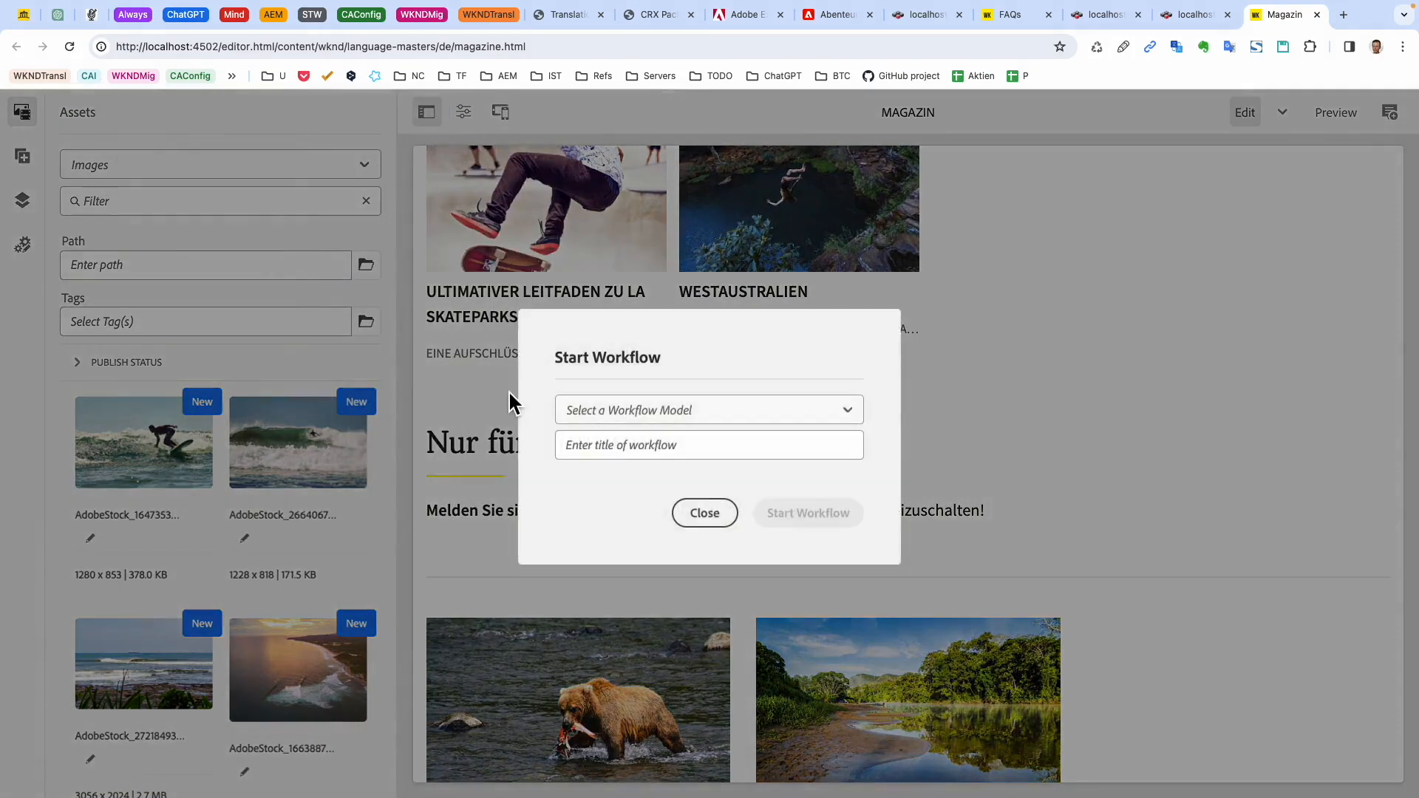
left_click(670, 426)
left_click(651, 560)
left_click(824, 524)
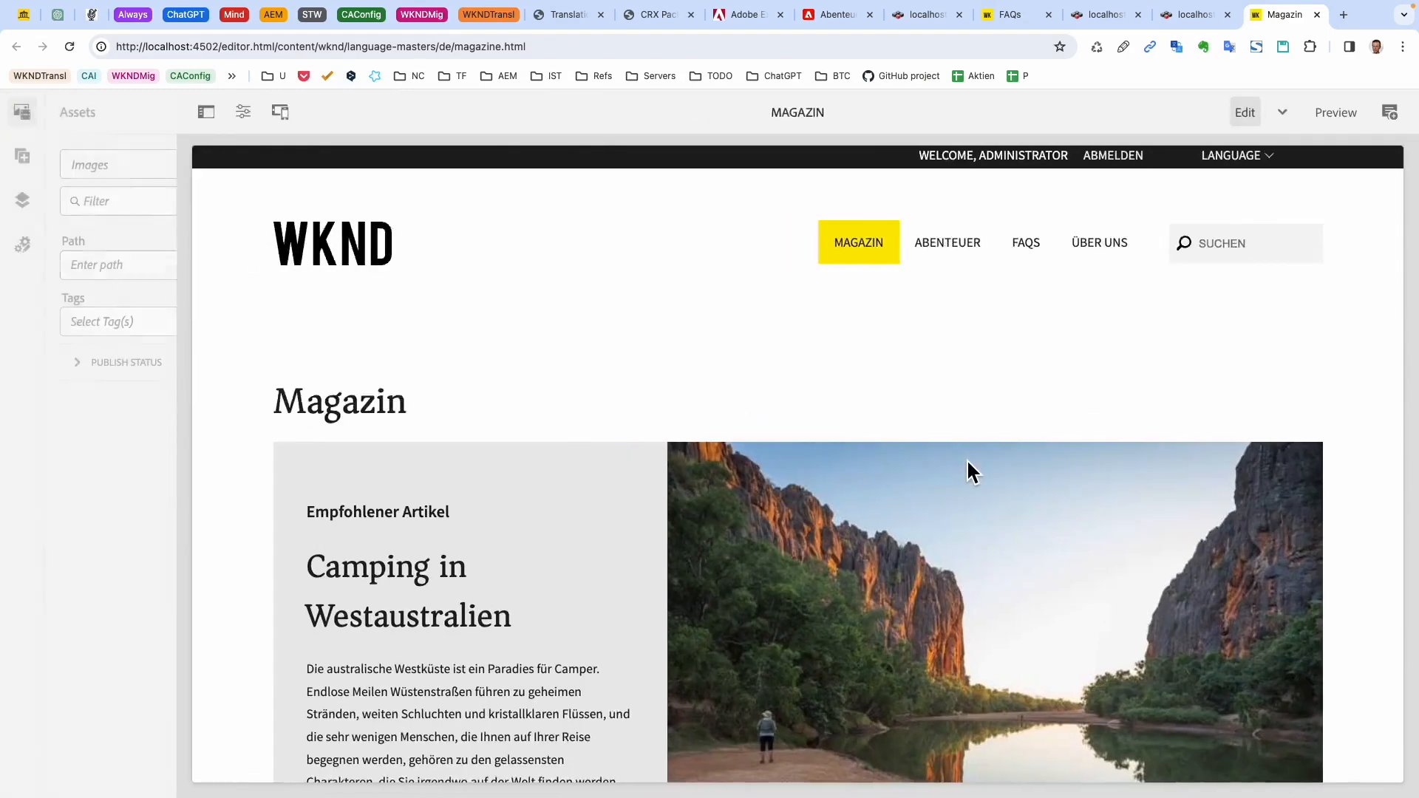
Check the wording of the "Nur für Mitglieder" text on the reloaded Magazin page and close that page
scroll(969, 472, "down", 15)
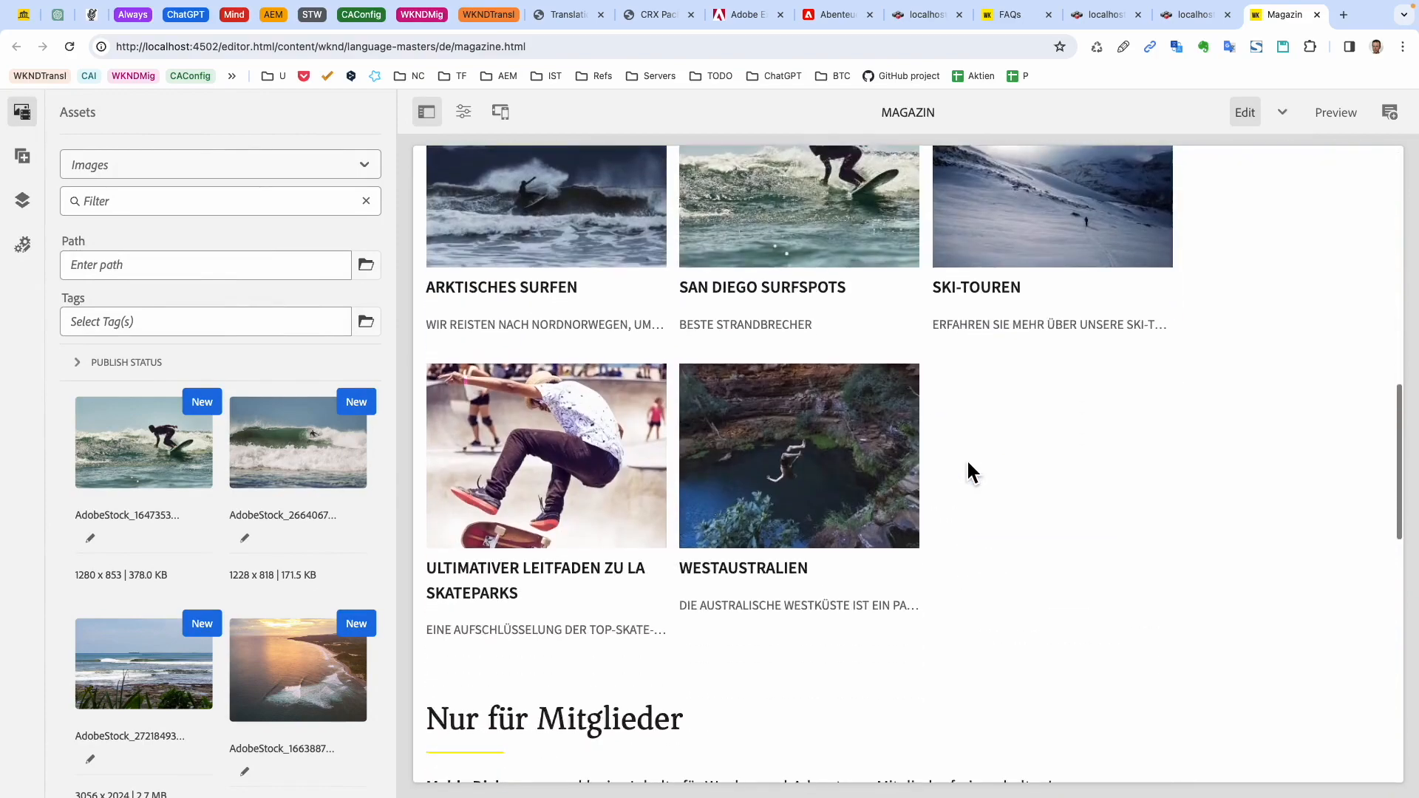
scroll(968, 472, "down", 2)
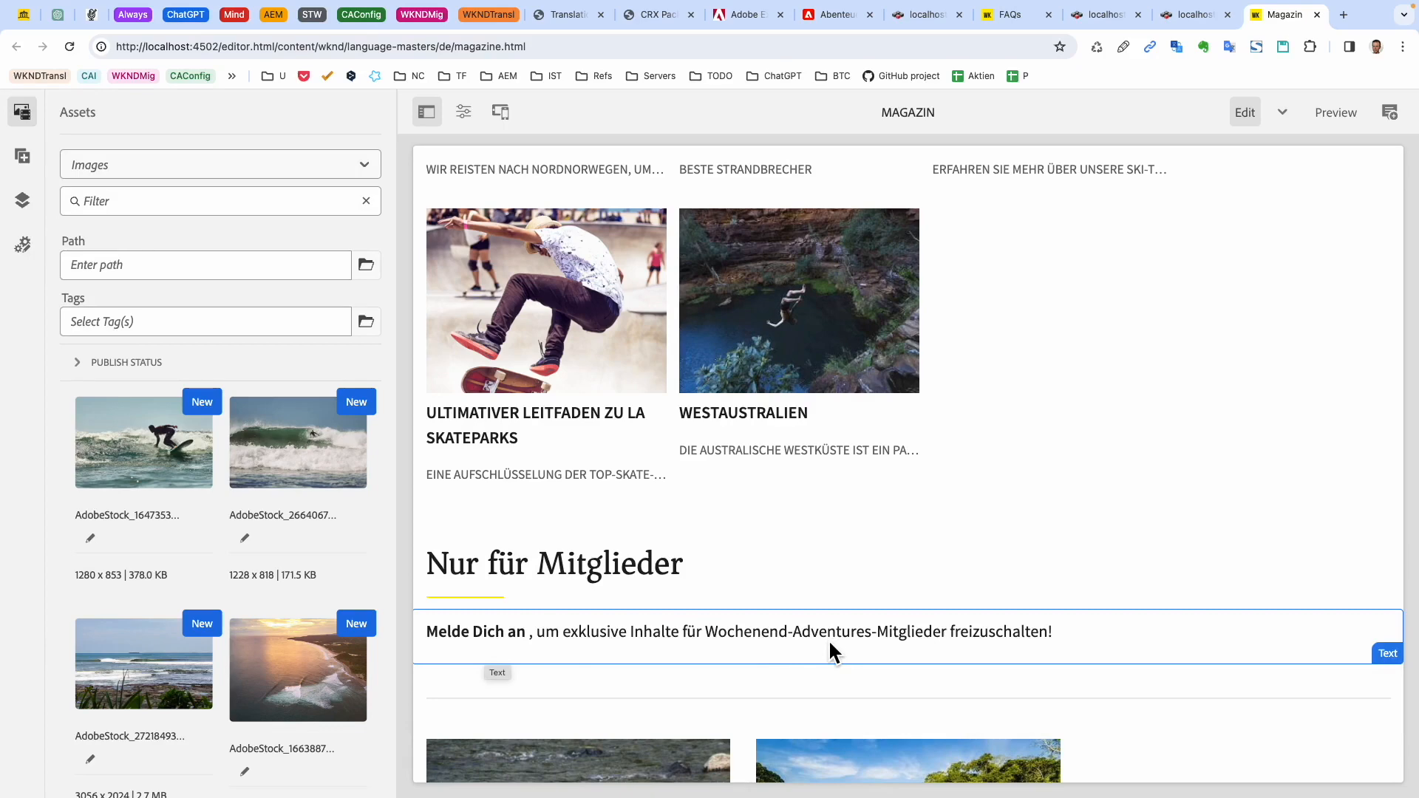
key("super+w")
Set the additionalInstructions property of the de branch's AutoTranslateCaConfig to "Use pirate language. Arr!" and save it
left_click(839, 412)
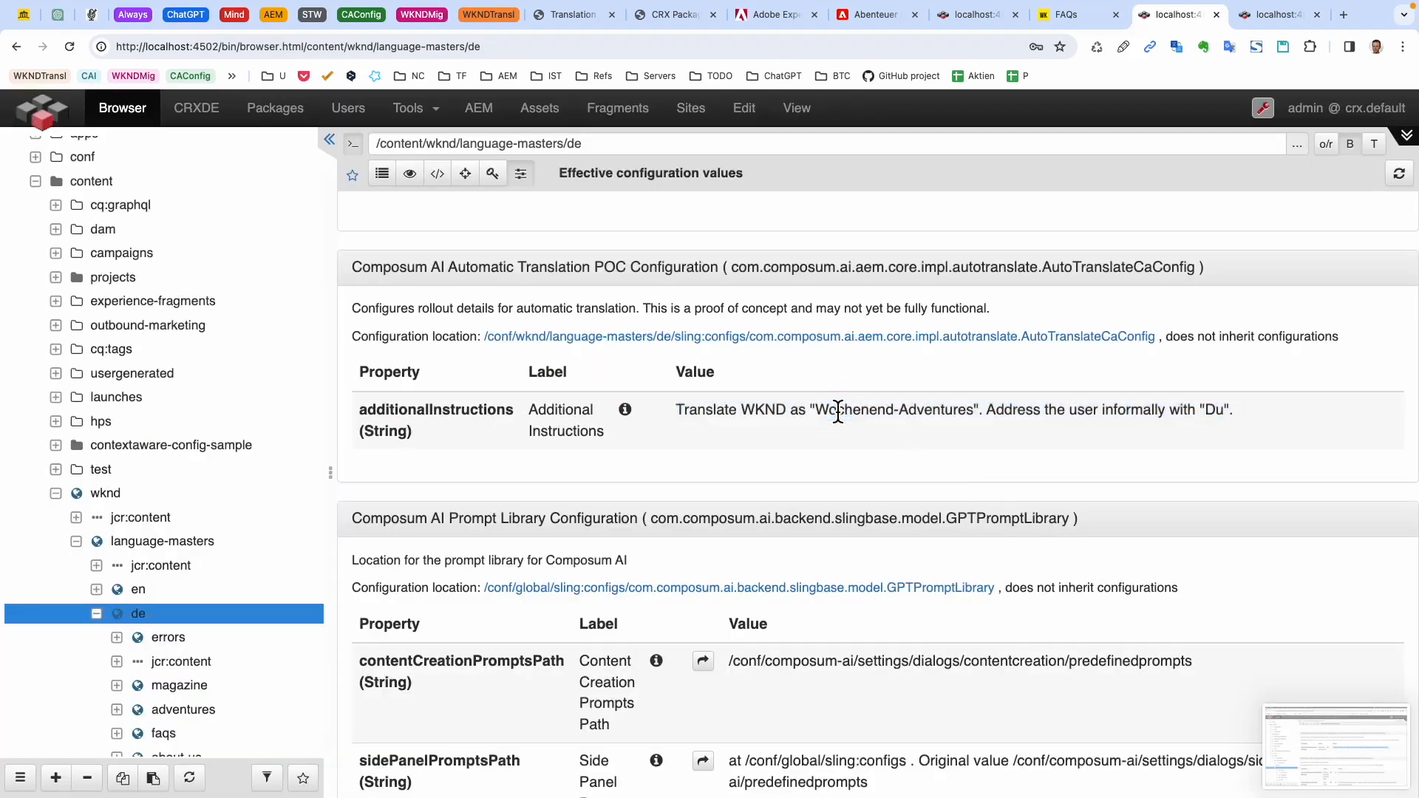
left_click(923, 337)
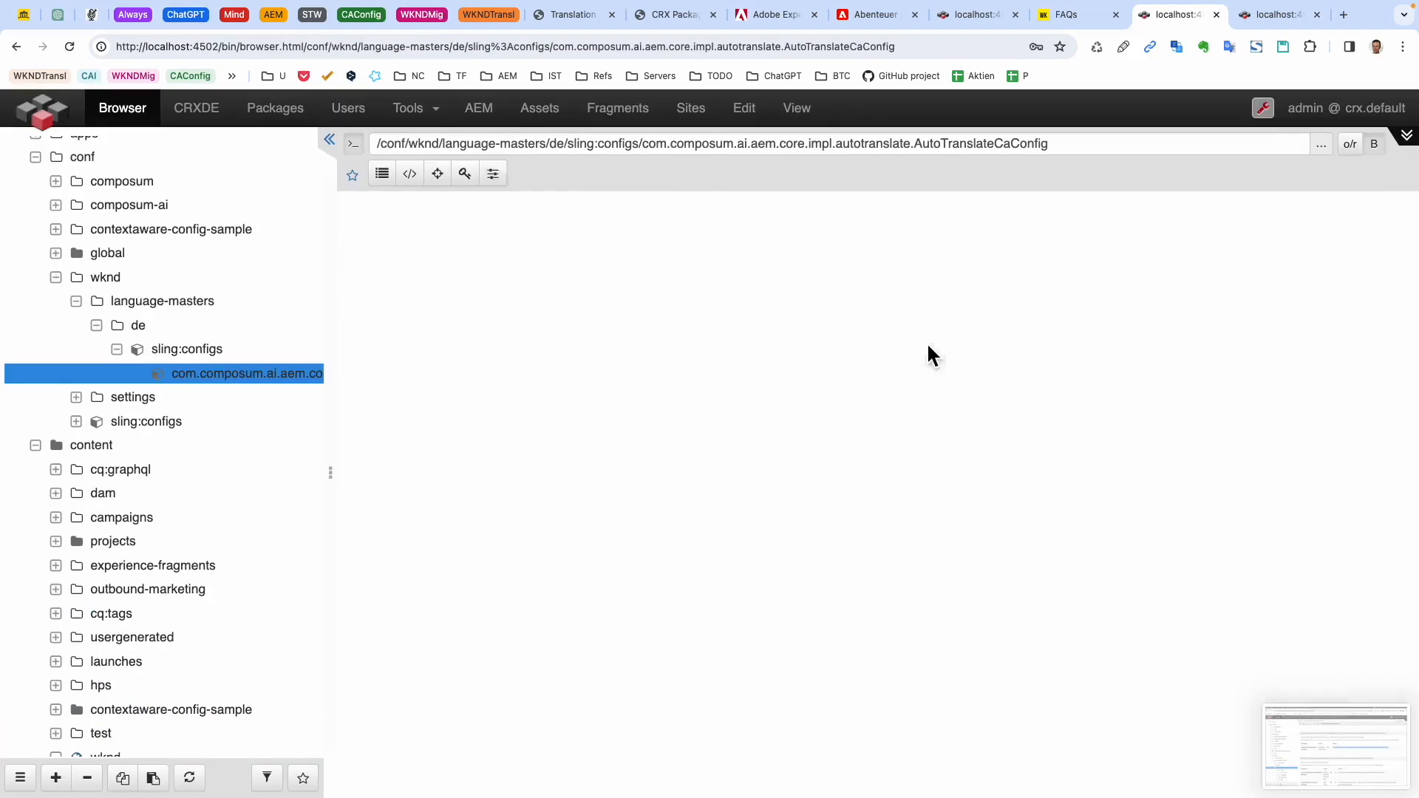
left_click(753, 336)
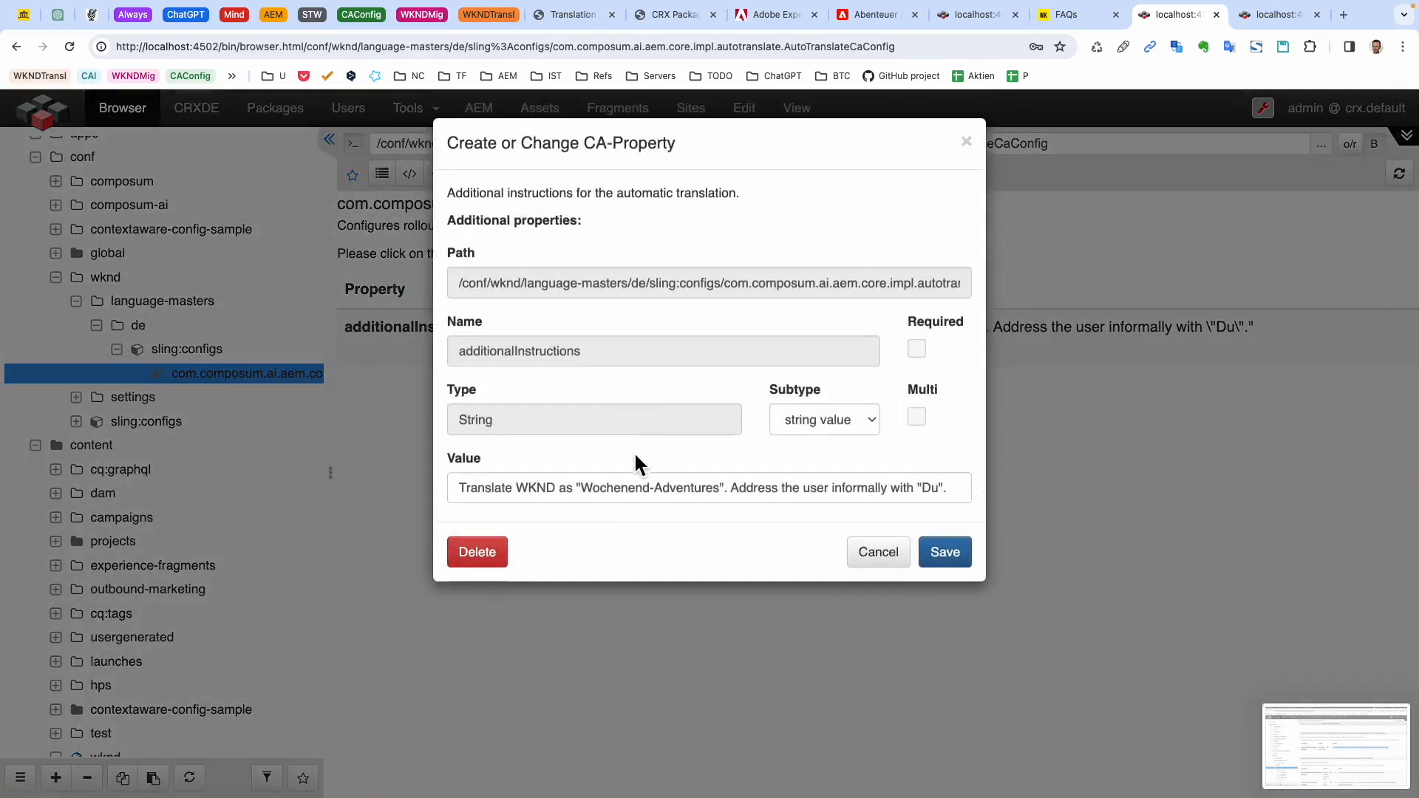
triple_click(628, 487)
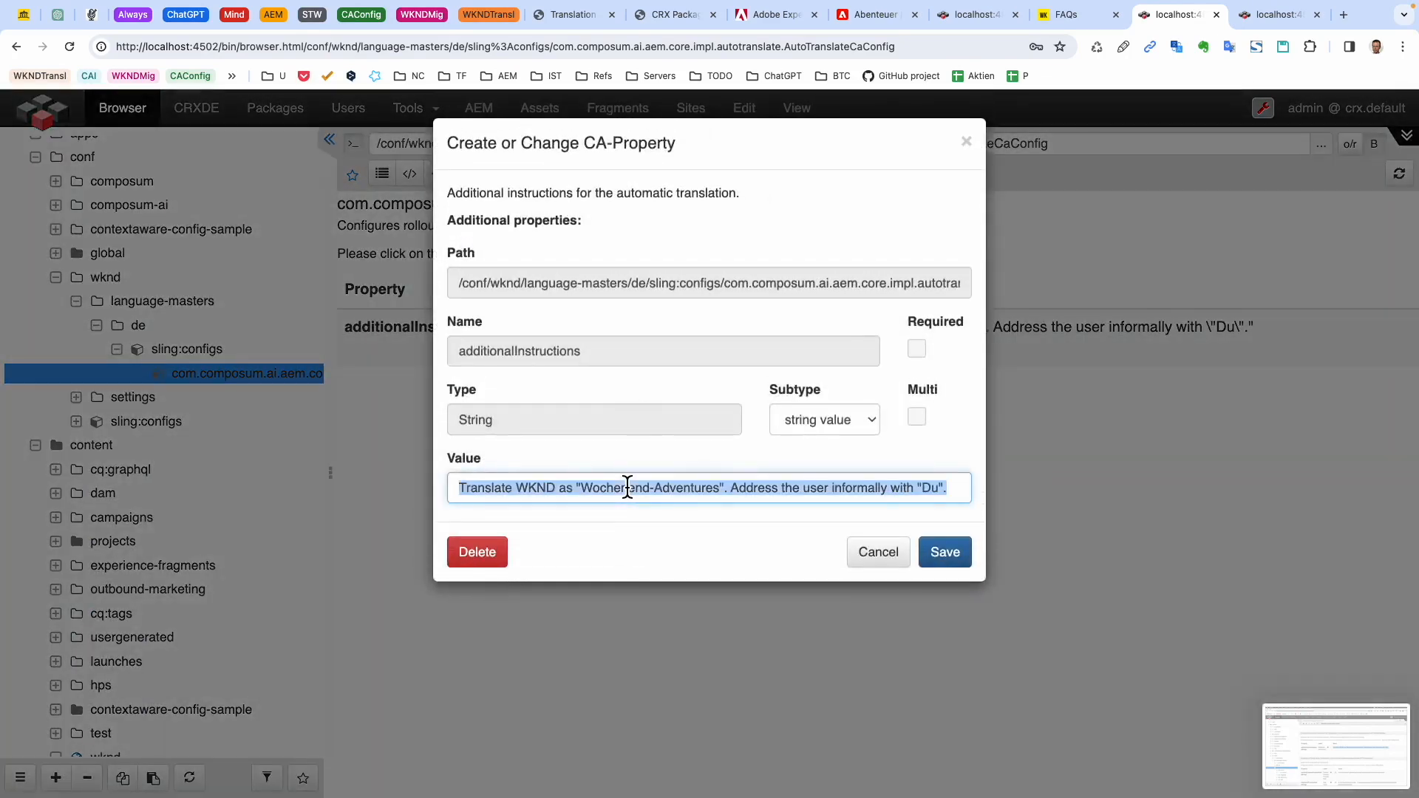
type("Use p")
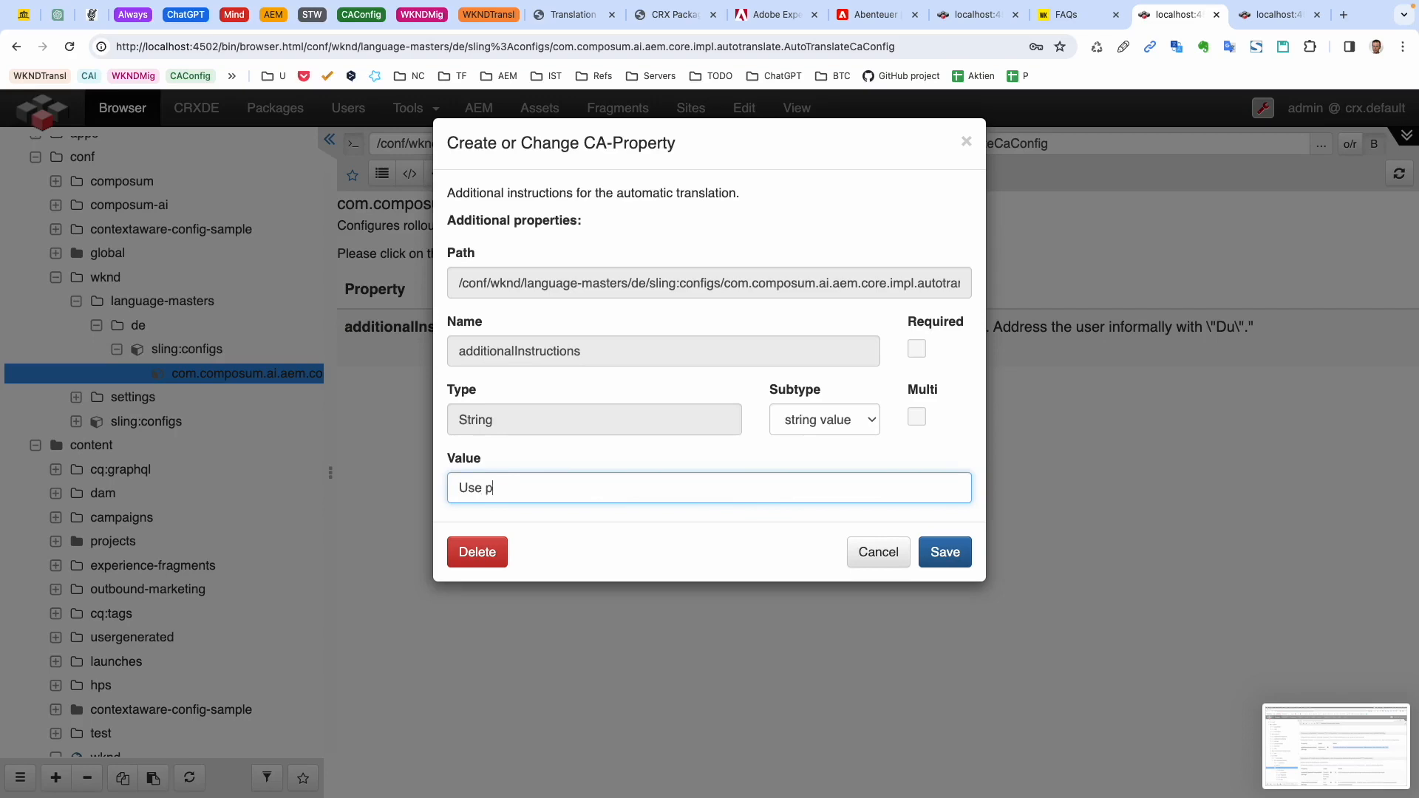
type("irate language. Arr!")
left_click(946, 560)
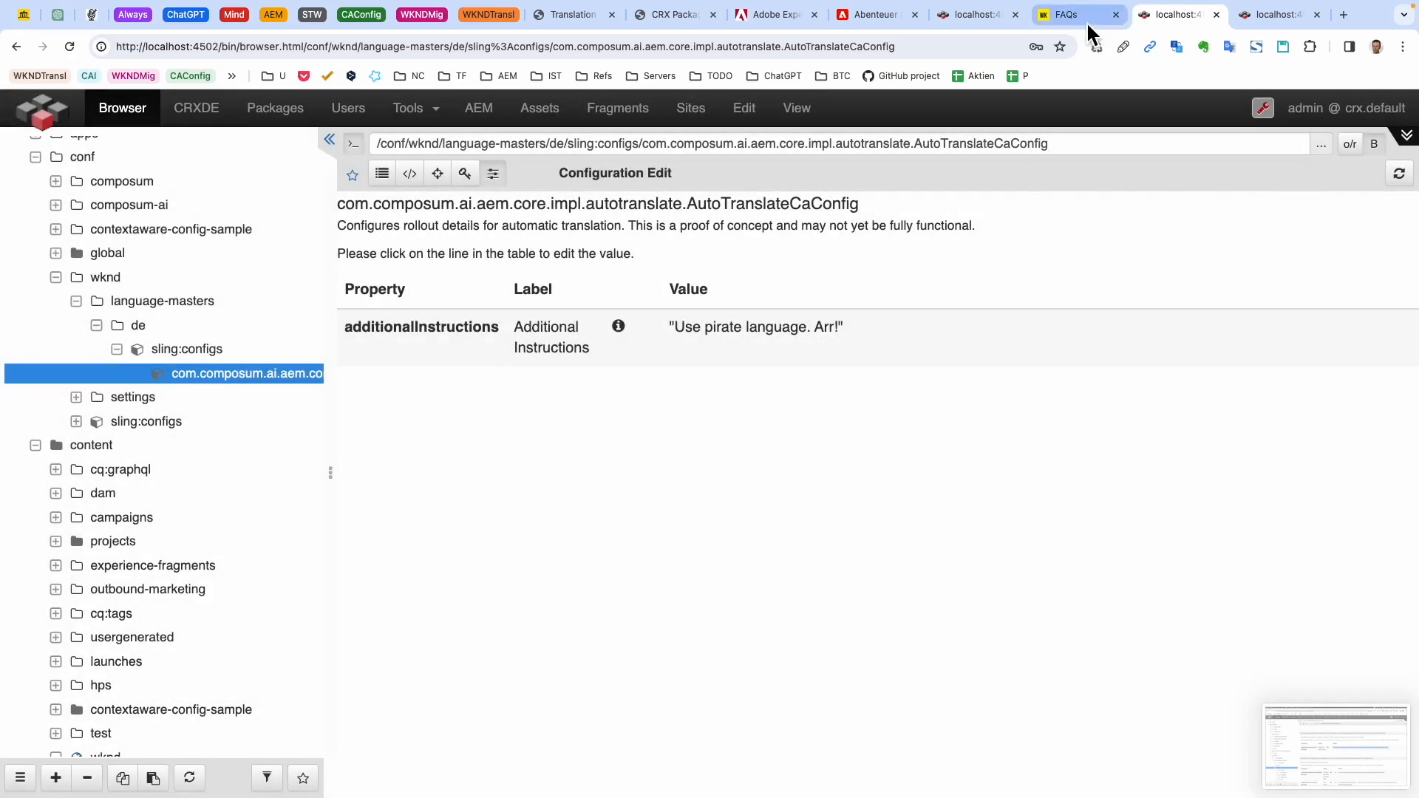
Start the Composum AI Translate Page workflow on the German FAQs page and look through the reloaded page
left_click(1080, 15)
left_click(466, 112)
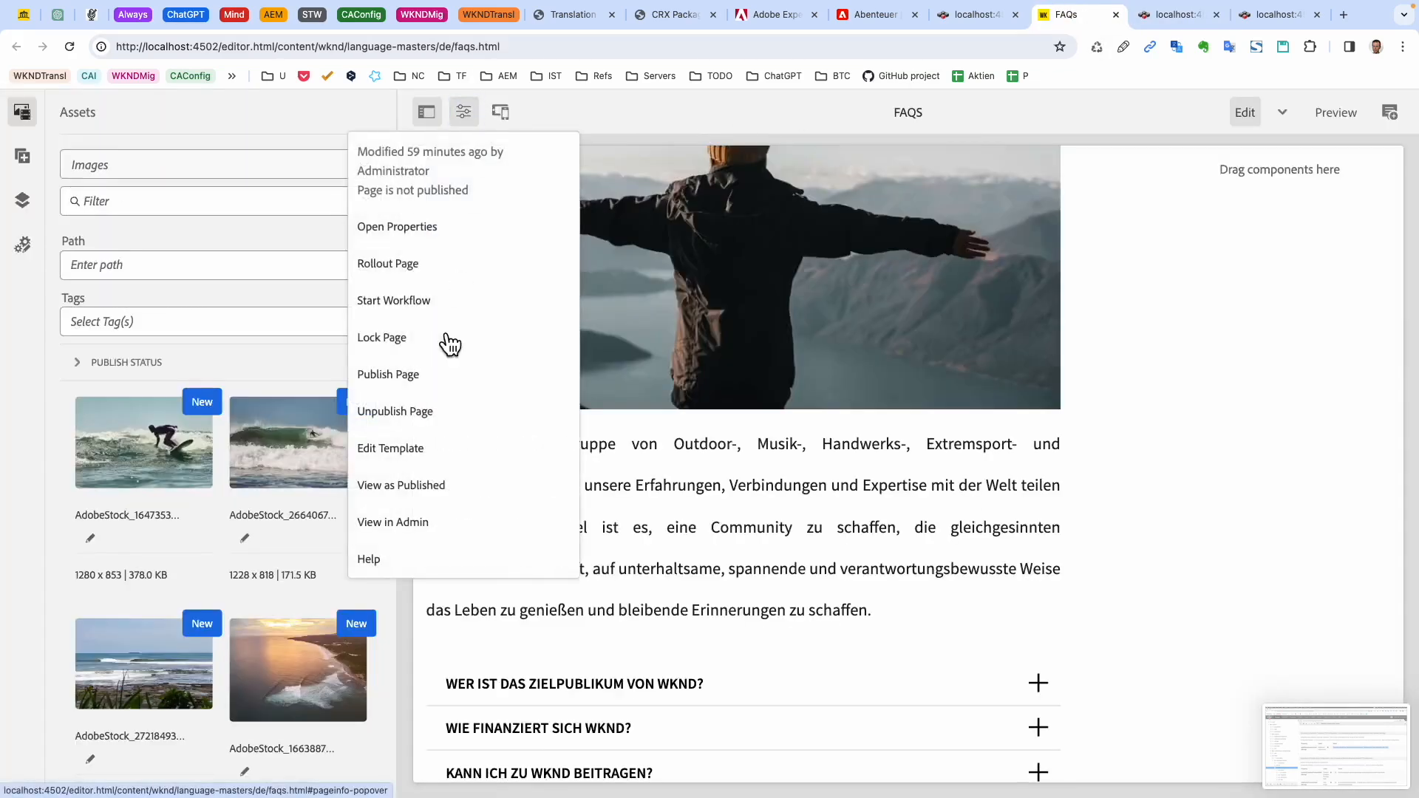
left_click(437, 301)
left_click(640, 411)
left_click(681, 571)
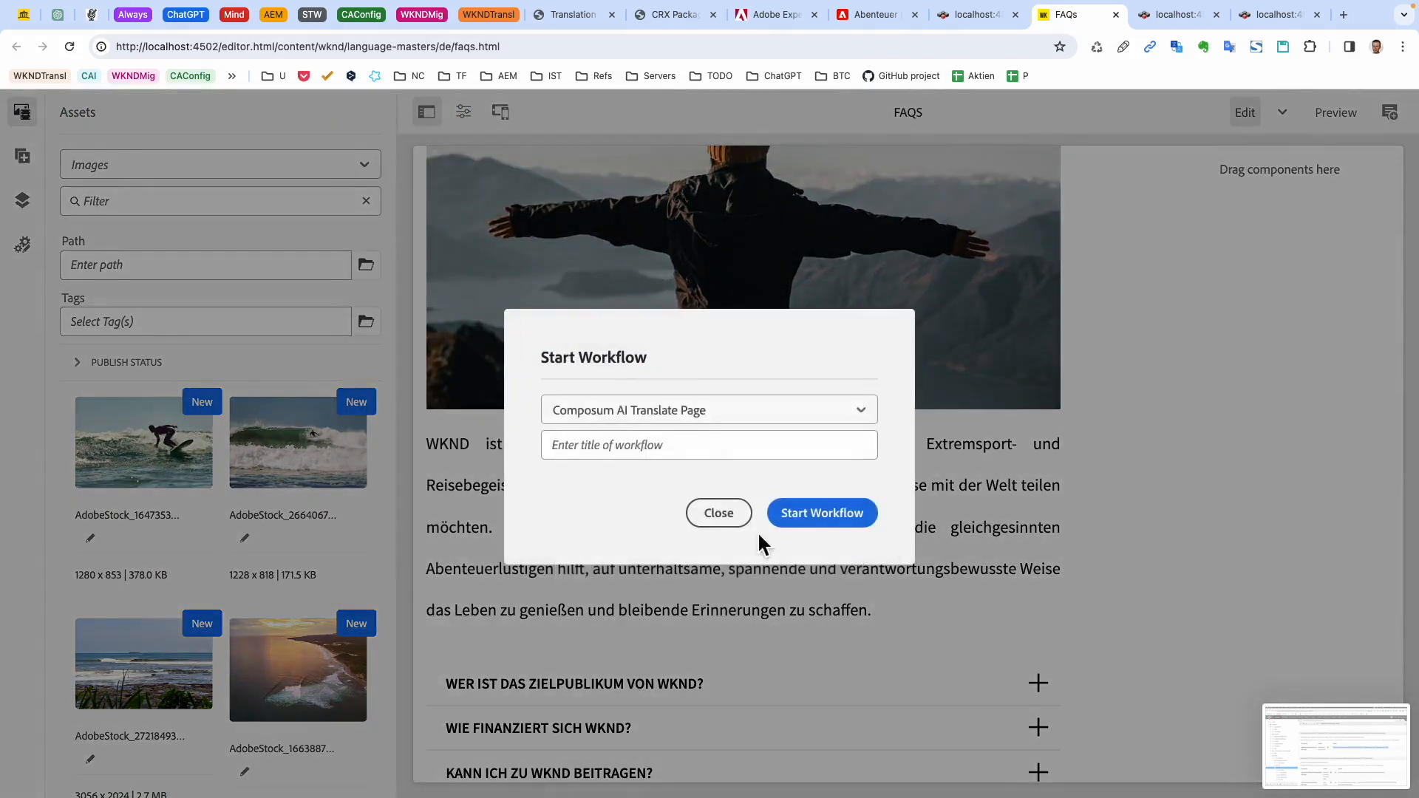
left_click(812, 515)
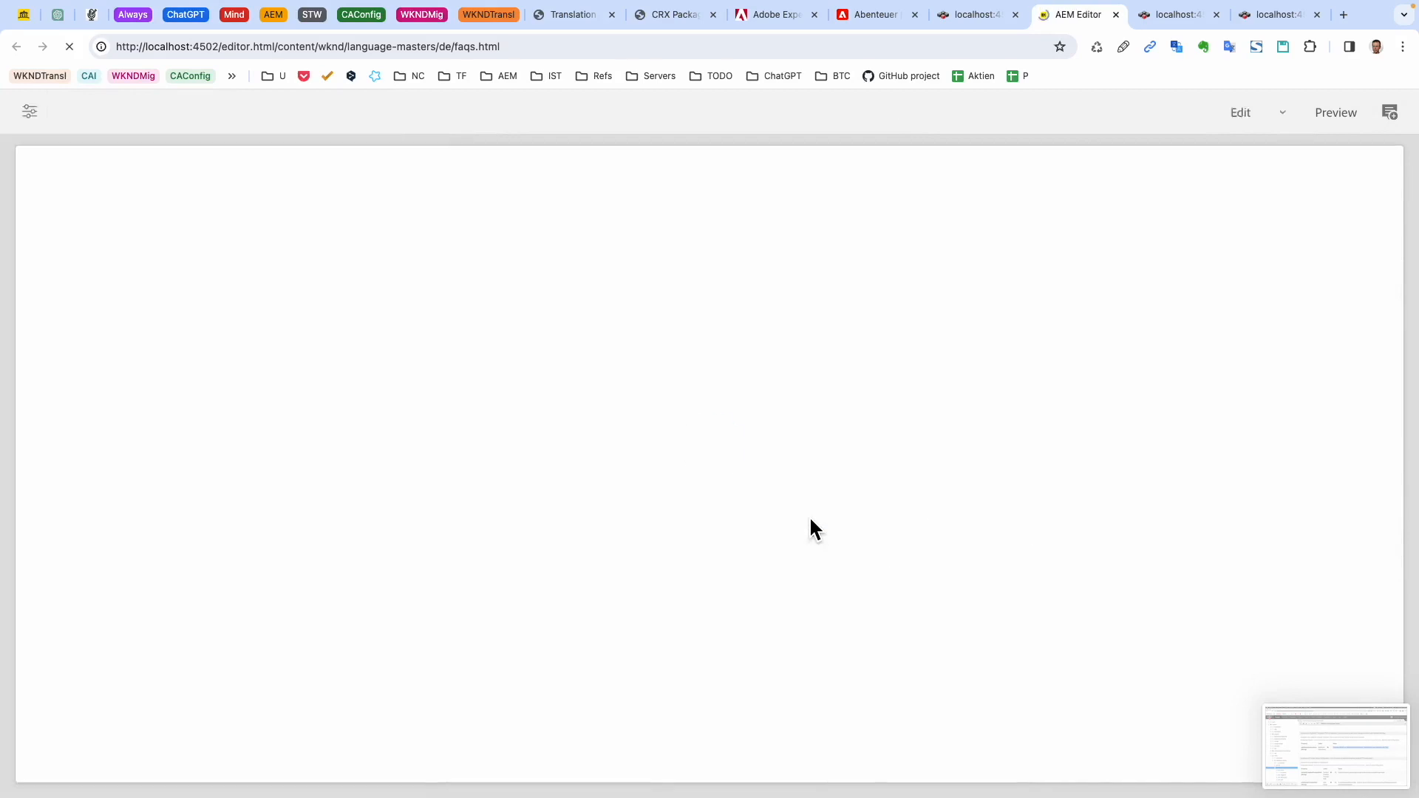
scroll(663, 353, "down", 7)
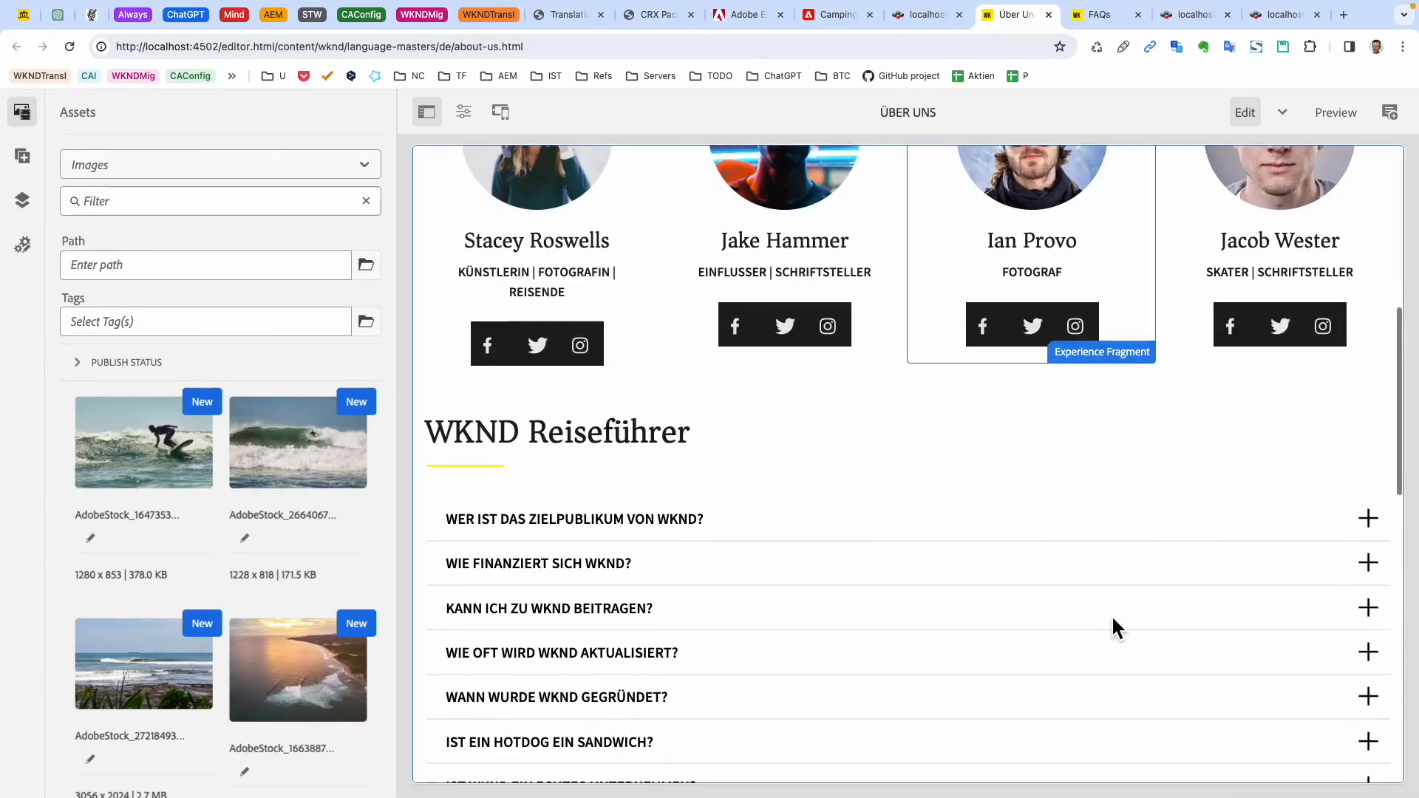
Cancel the inheritance of the italic text component below the WKND Reiseführer questions on the Über Uns page
scroll(1111, 614, "down", 4)
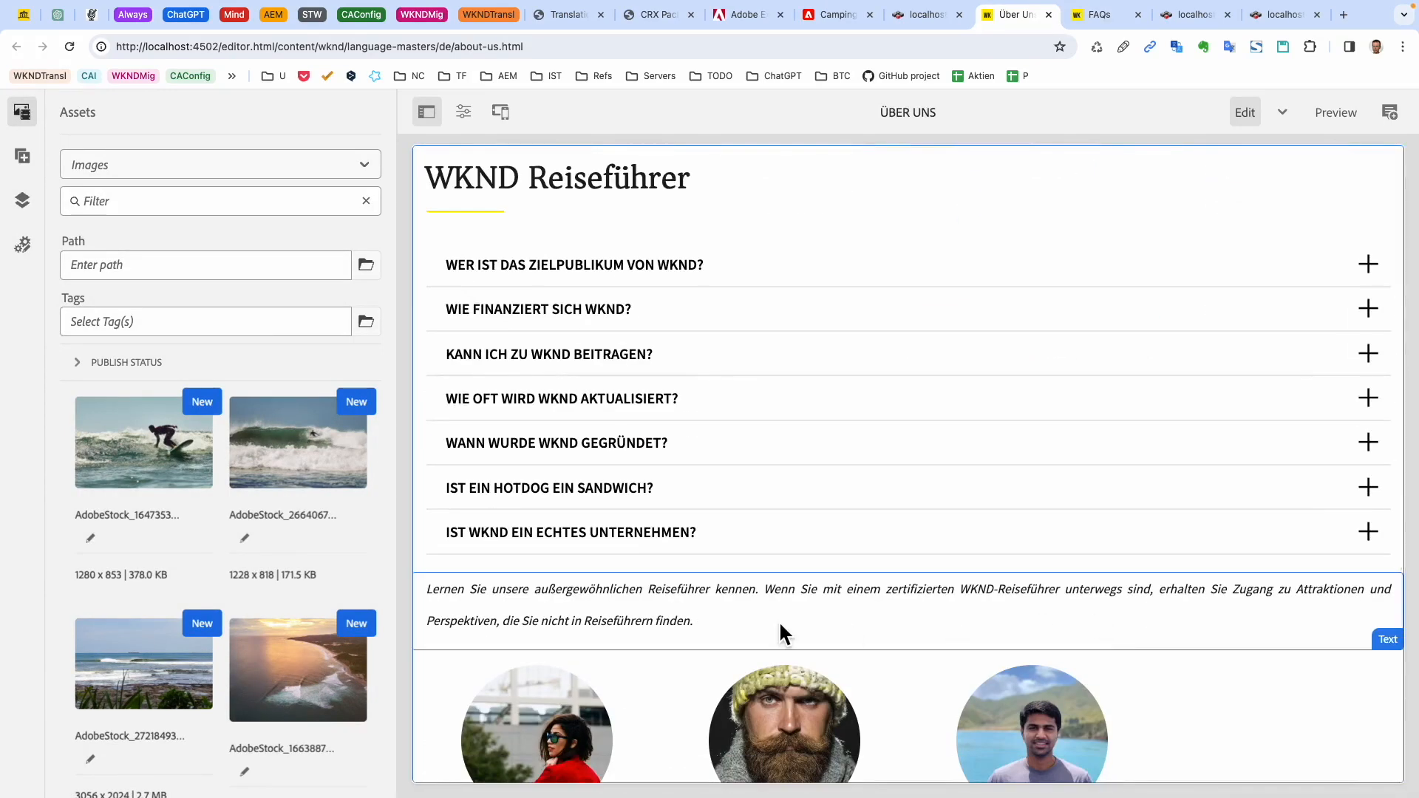
left_click(692, 621)
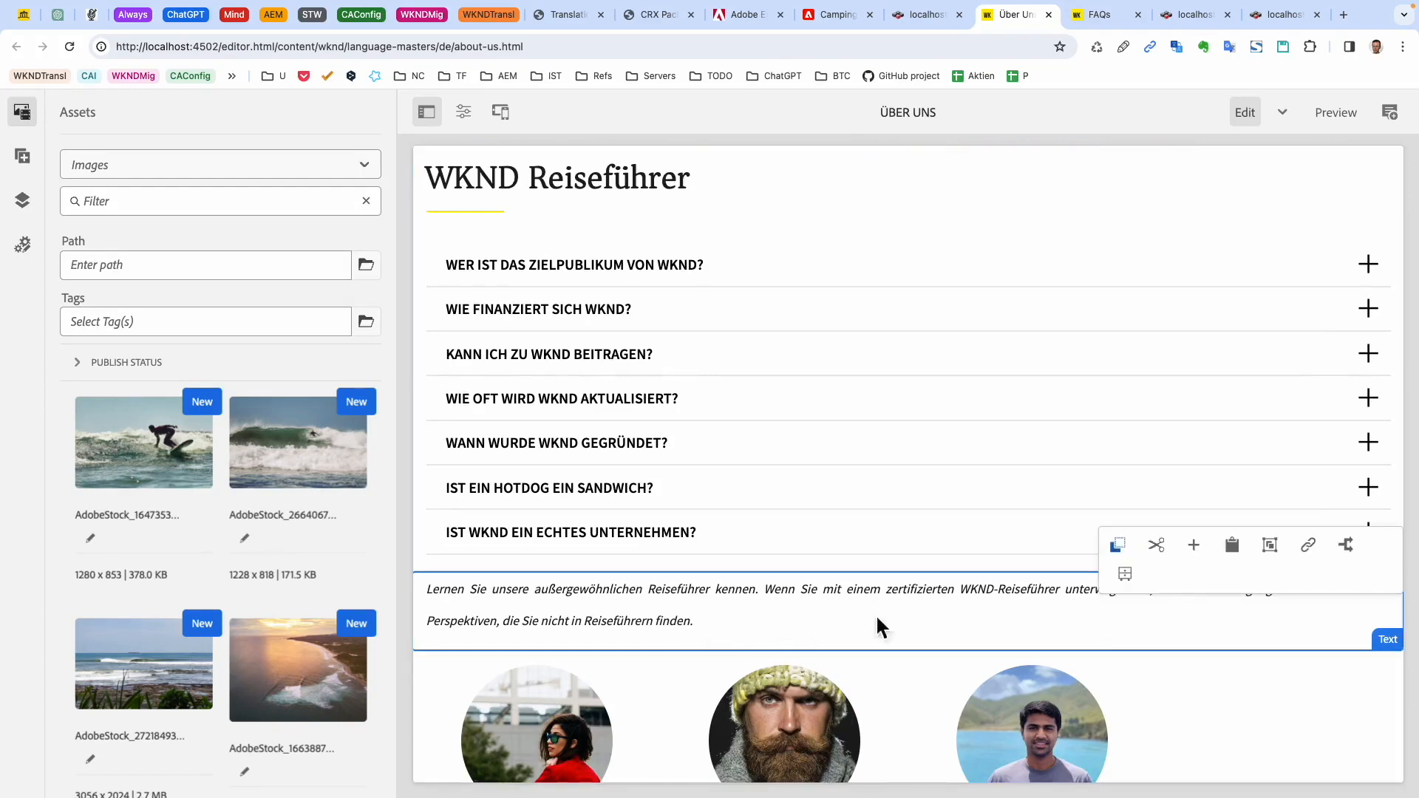
left_click(1310, 547)
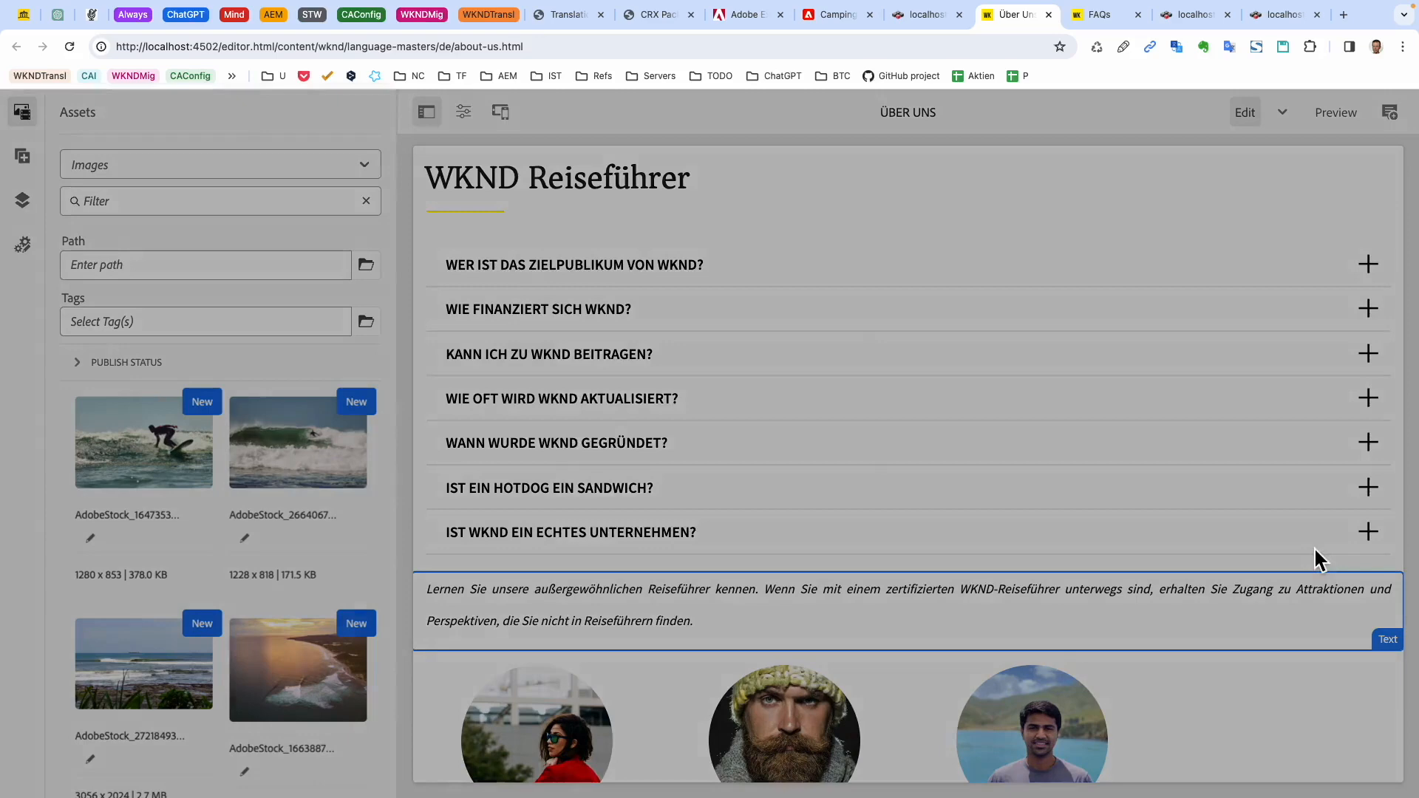
left_click(706, 501)
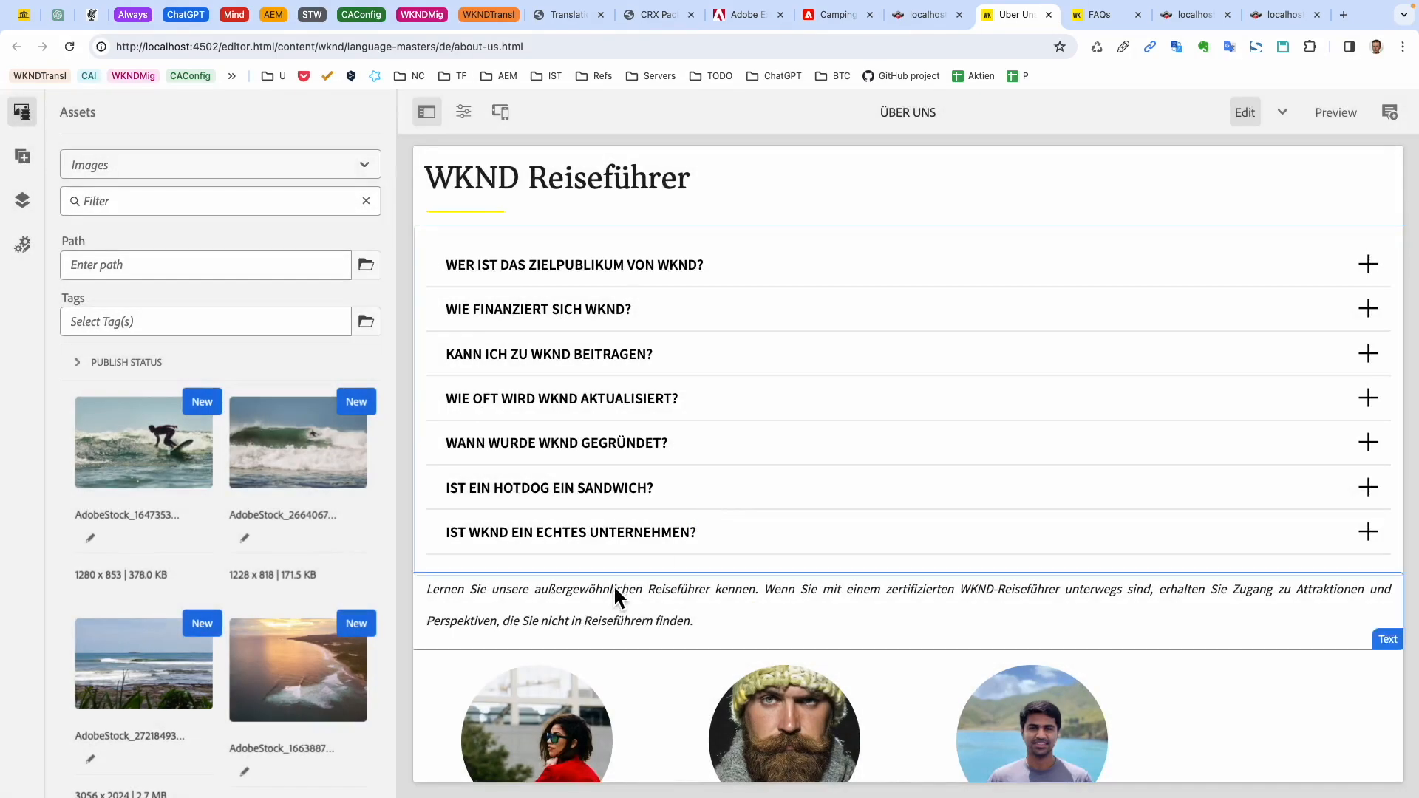
Replace "Reiseführer" with "Reiseleiter" in the first sentence of the italic text below the WKND Reiseführer questions
left_click(611, 593)
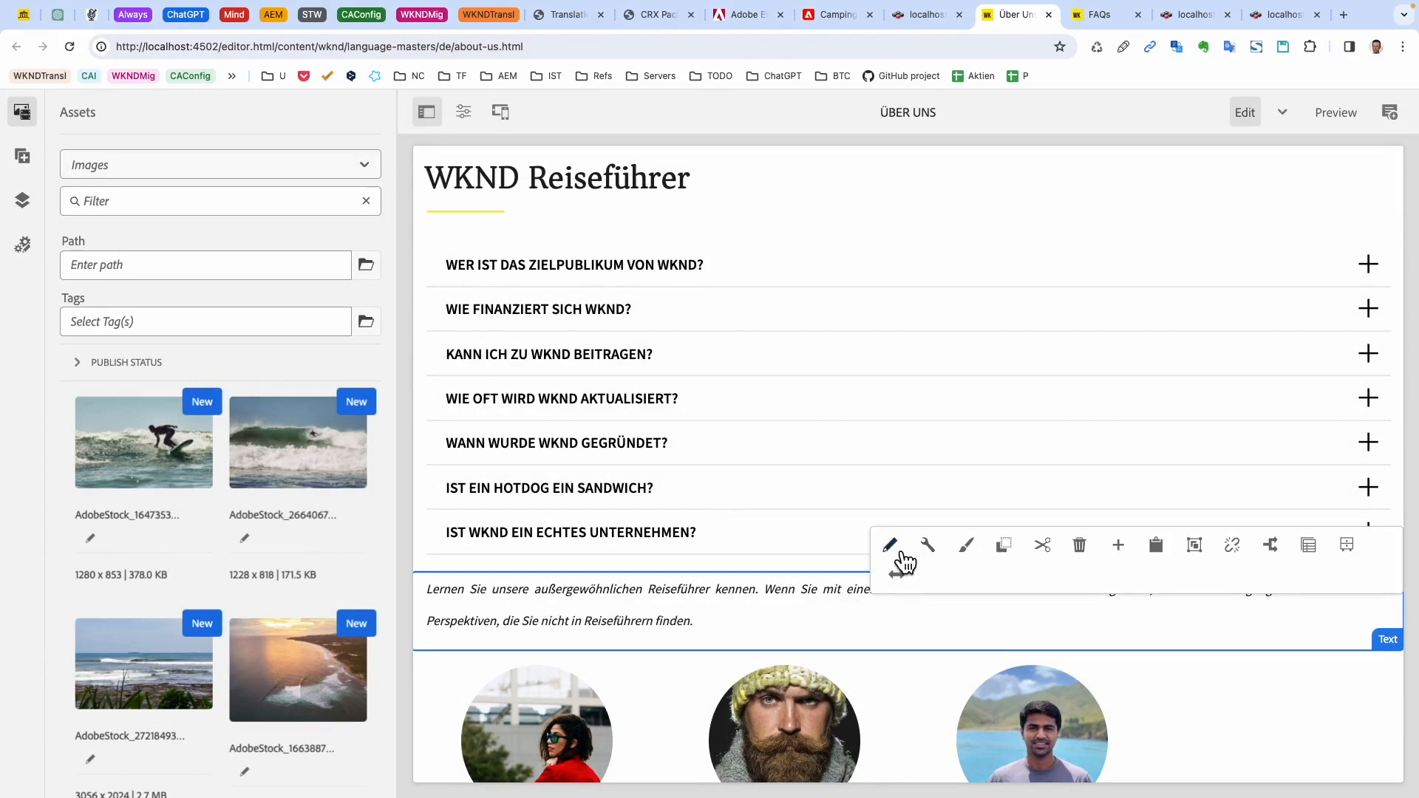
left_click(902, 556)
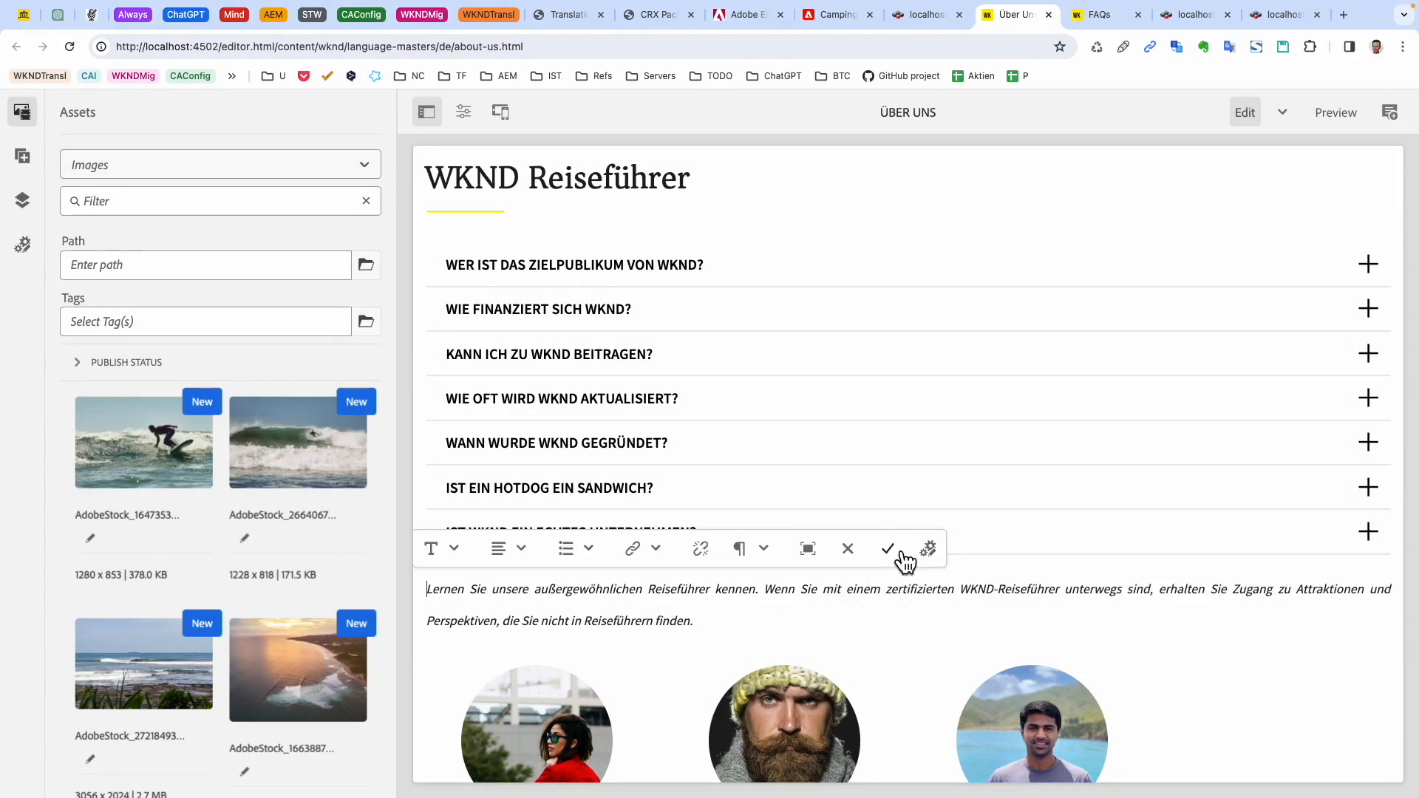
double_click(681, 591)
type("Reiseleit")
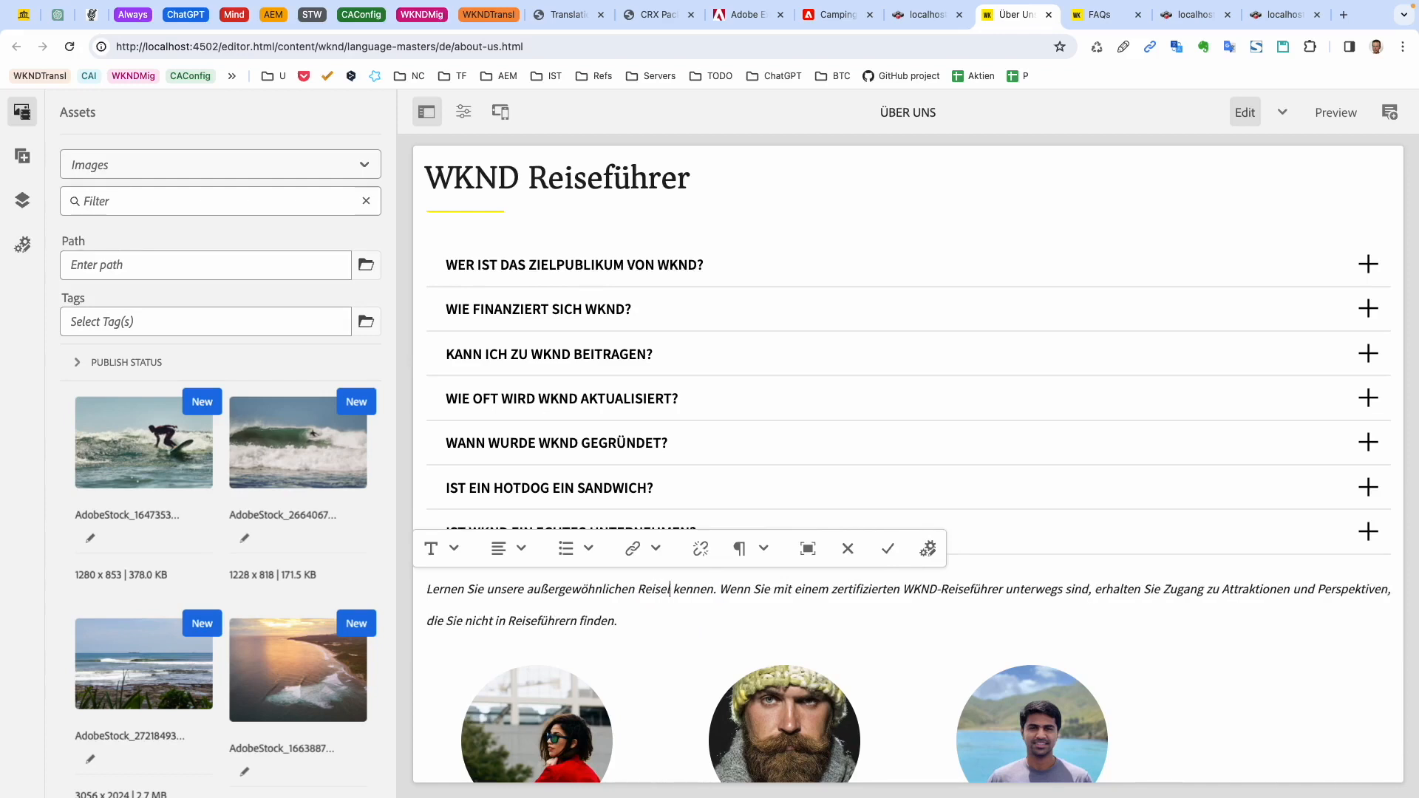
type("er")
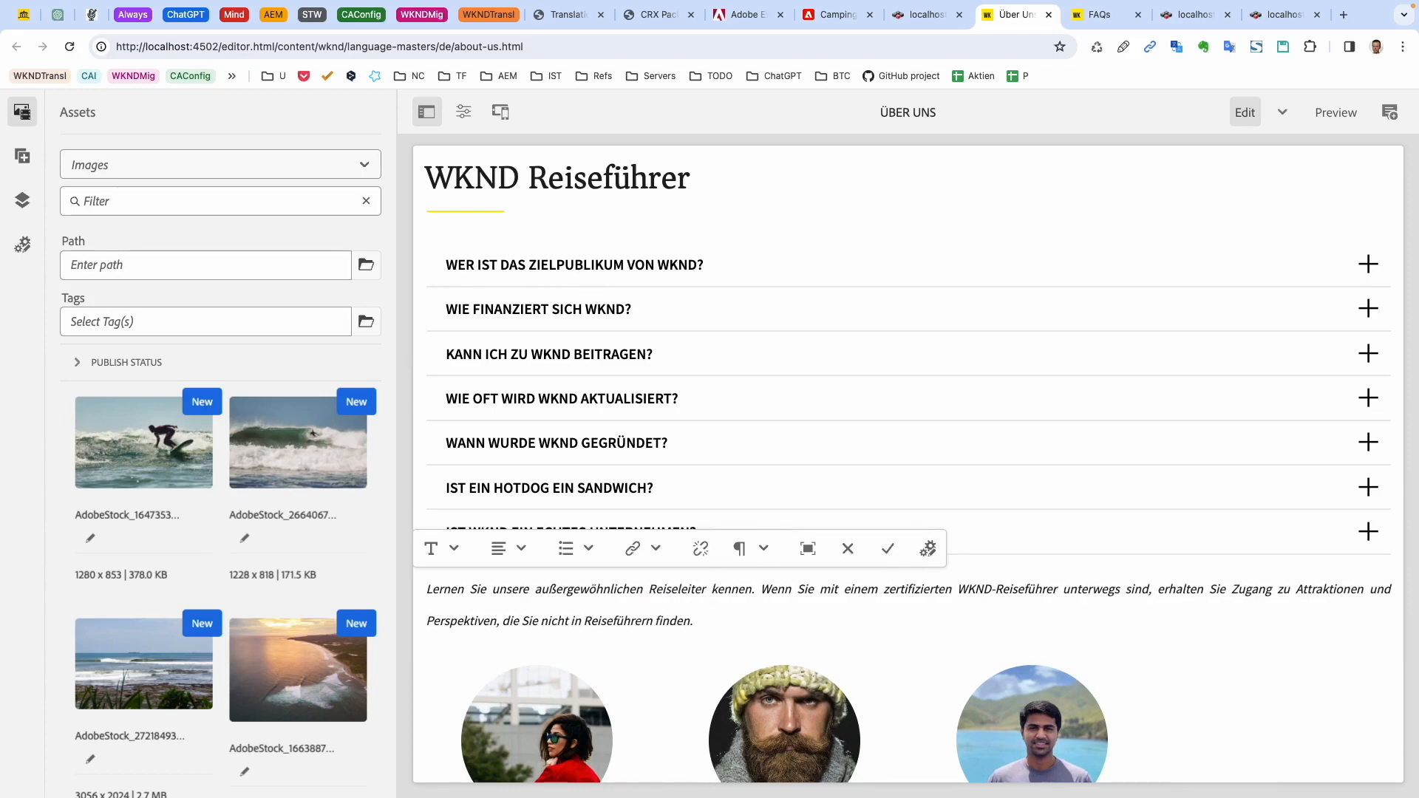
Open Composum AI Content Creation for the italic text and use the text in the livecopy blueprint as its source content
left_click(936, 558)
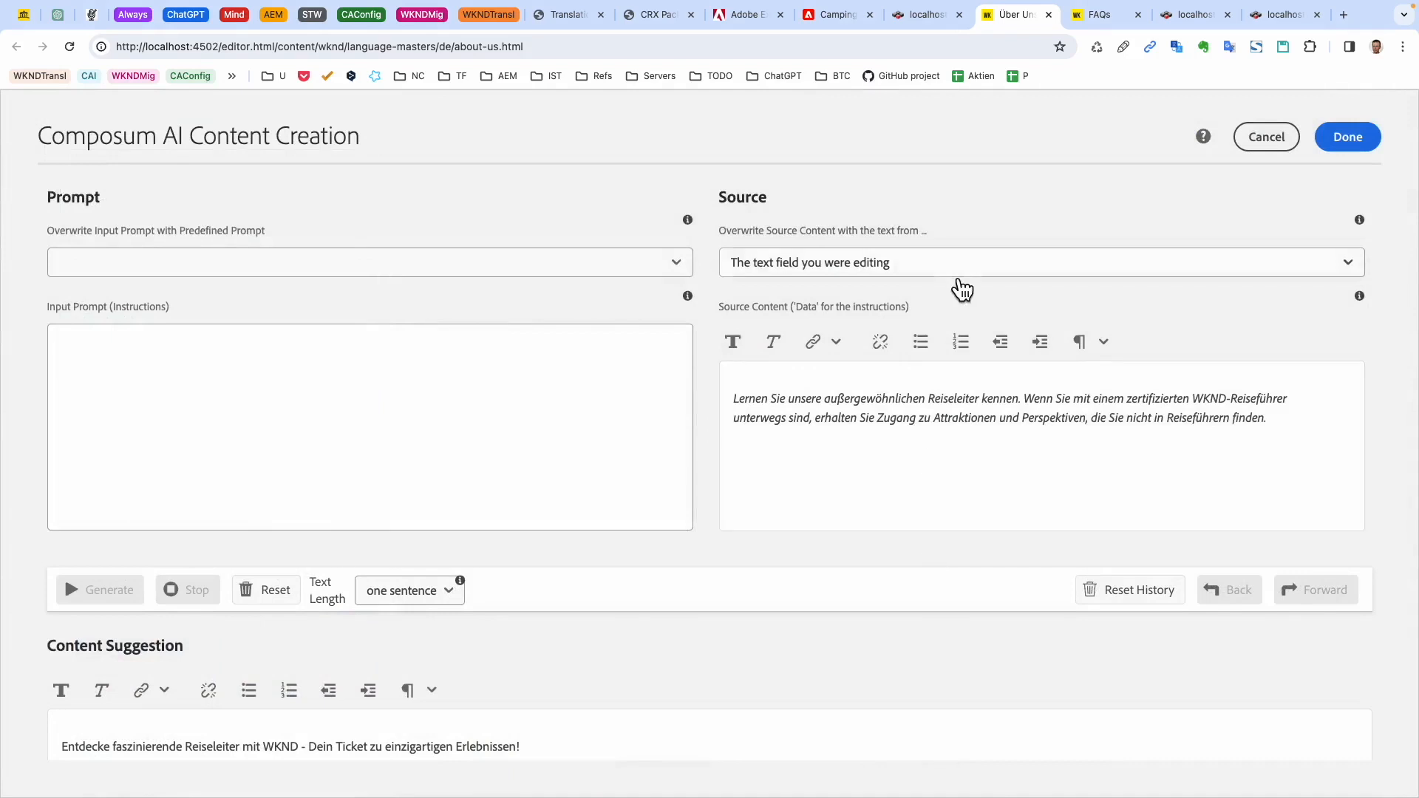
left_click(961, 266)
scroll(946, 403, "down", 5)
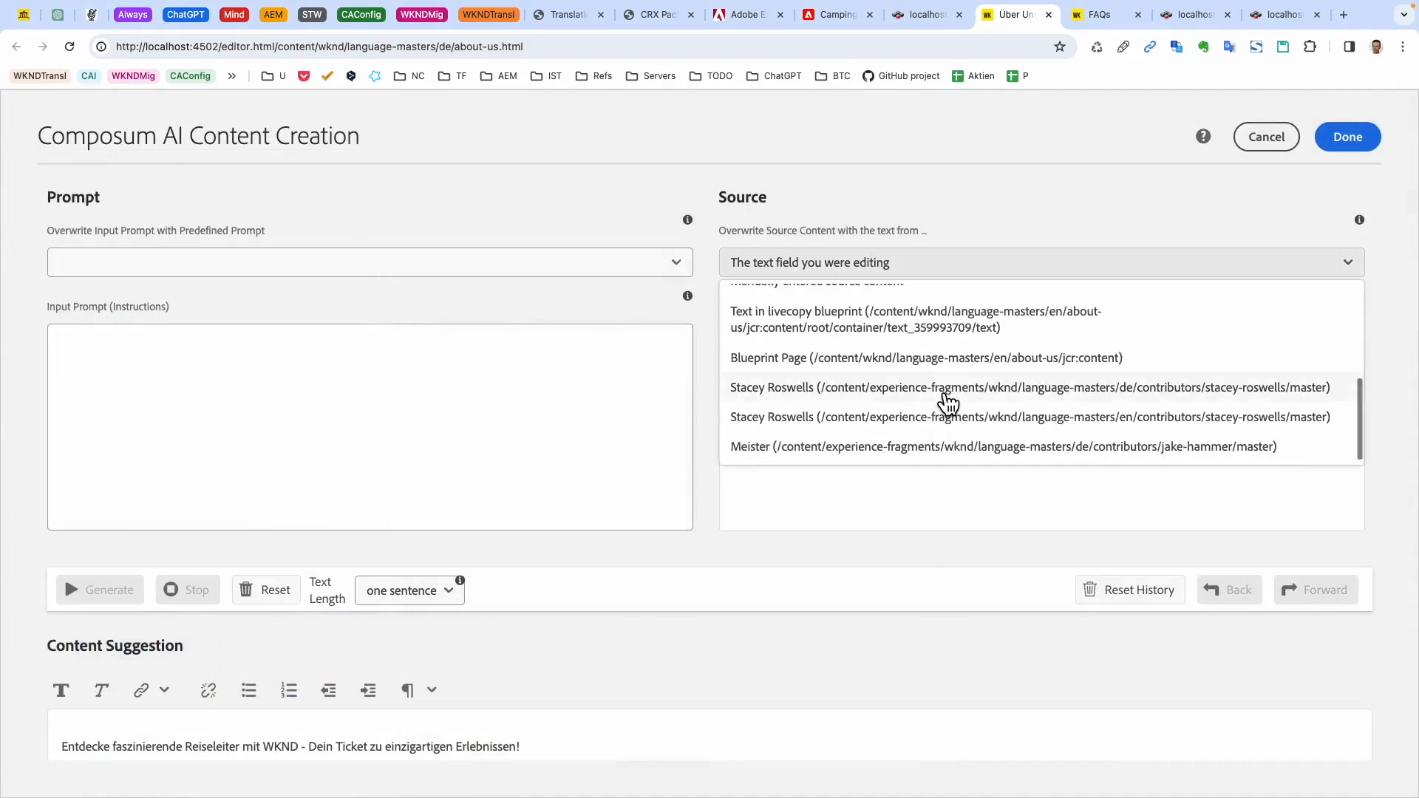
scroll(947, 331, "up", 1)
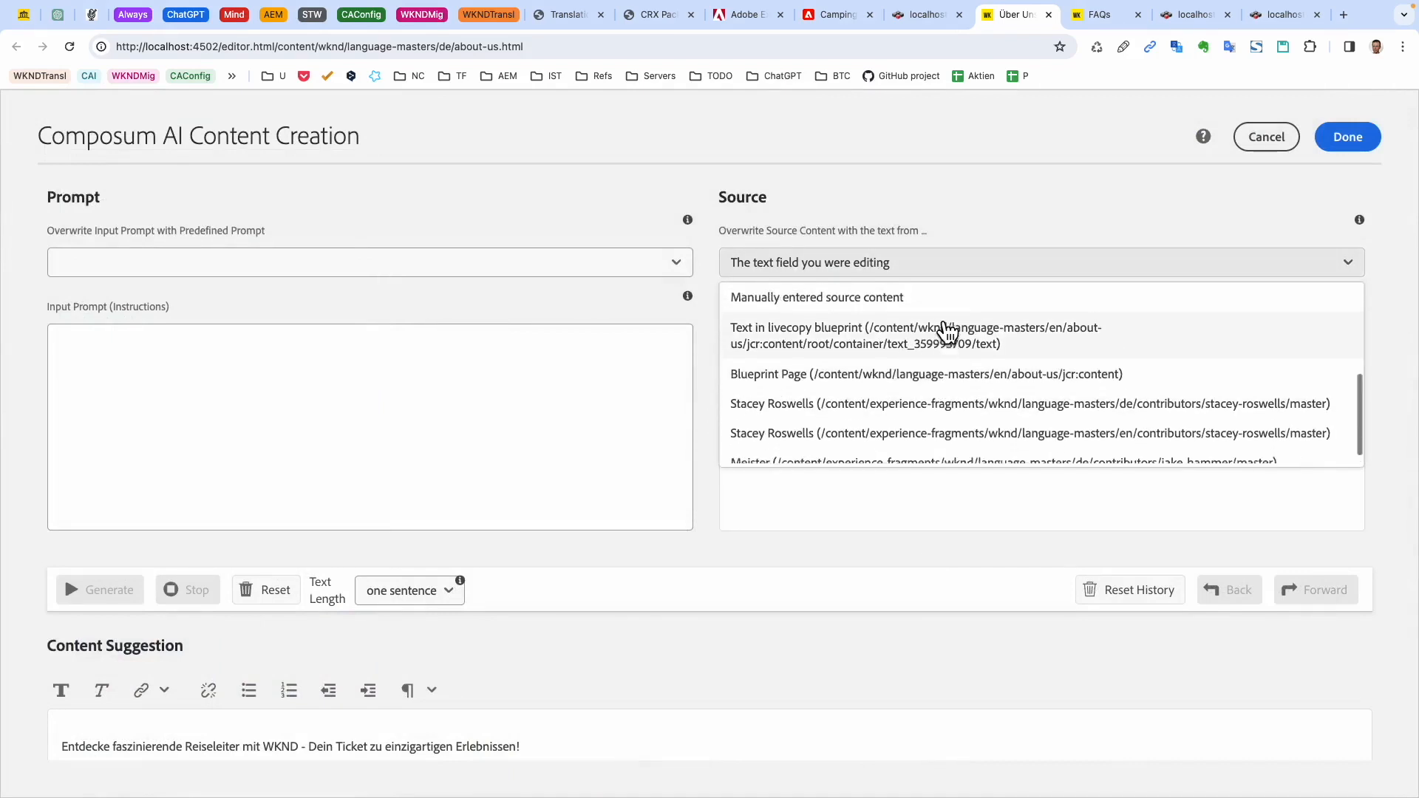
left_click(887, 354)
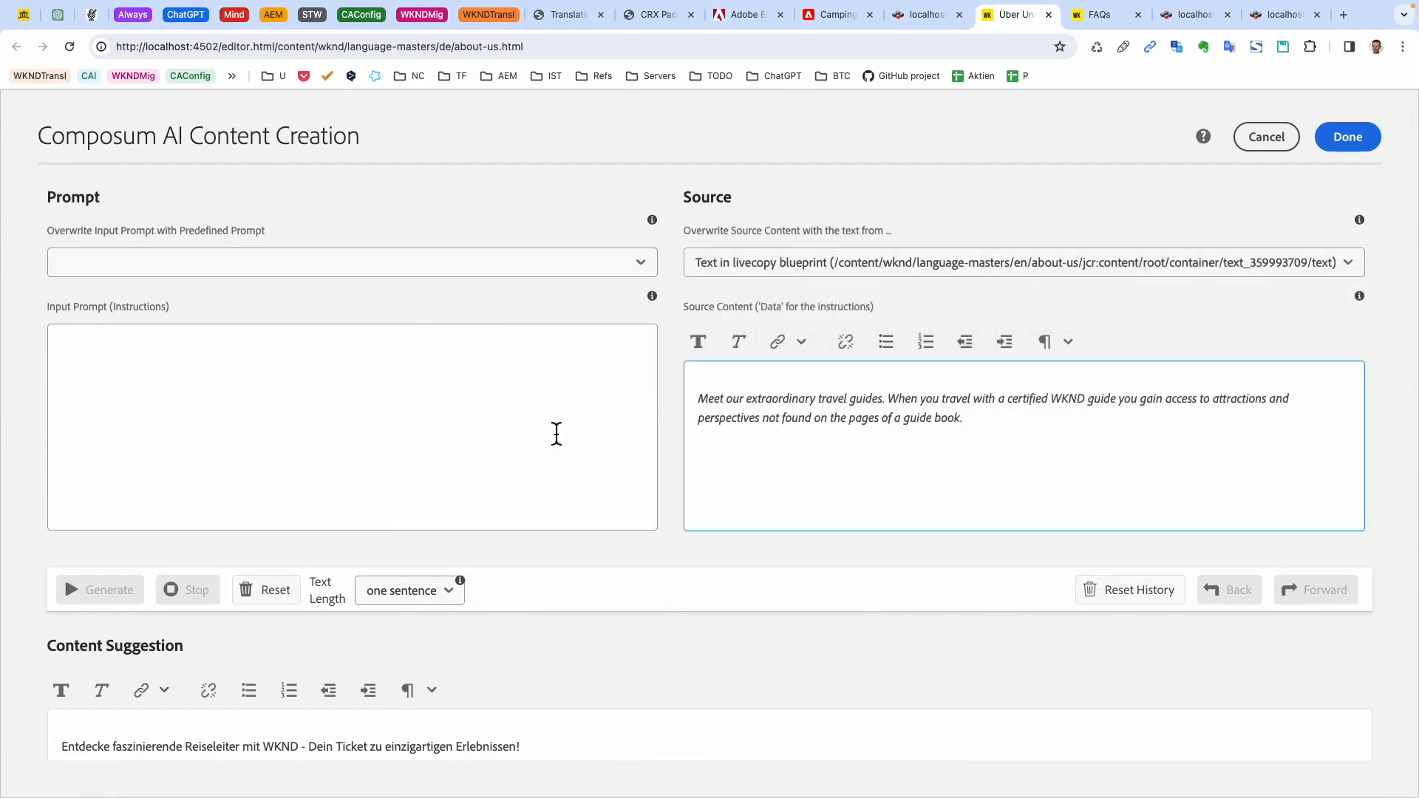
Load the predefined Übersetzung prompt and append the instruction "Use "Du" to address the user."
left_click(220, 273)
scroll(247, 402, "down", 3)
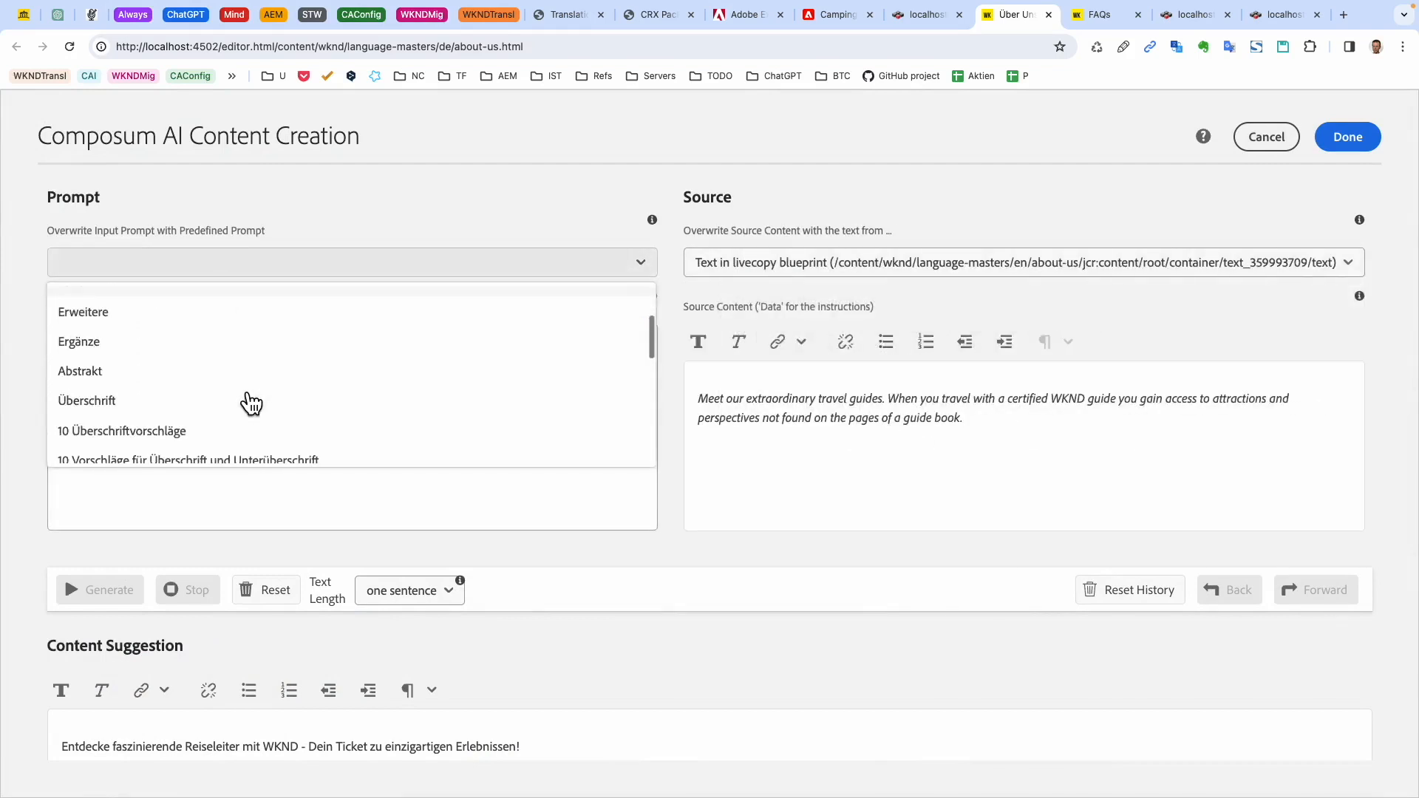
scroll(222, 403, "down", 2)
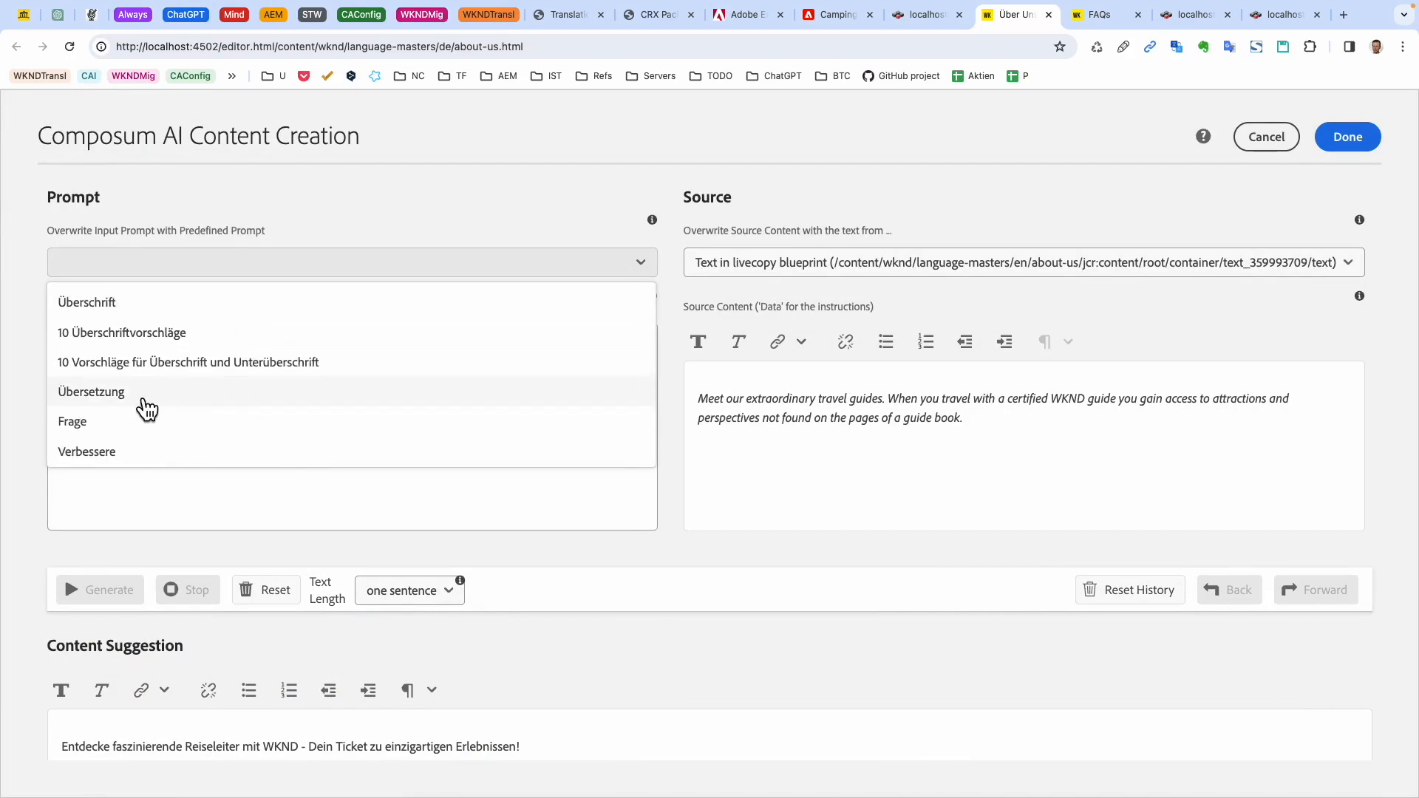
left_click(144, 393)
left_click(178, 452)
key("Return")
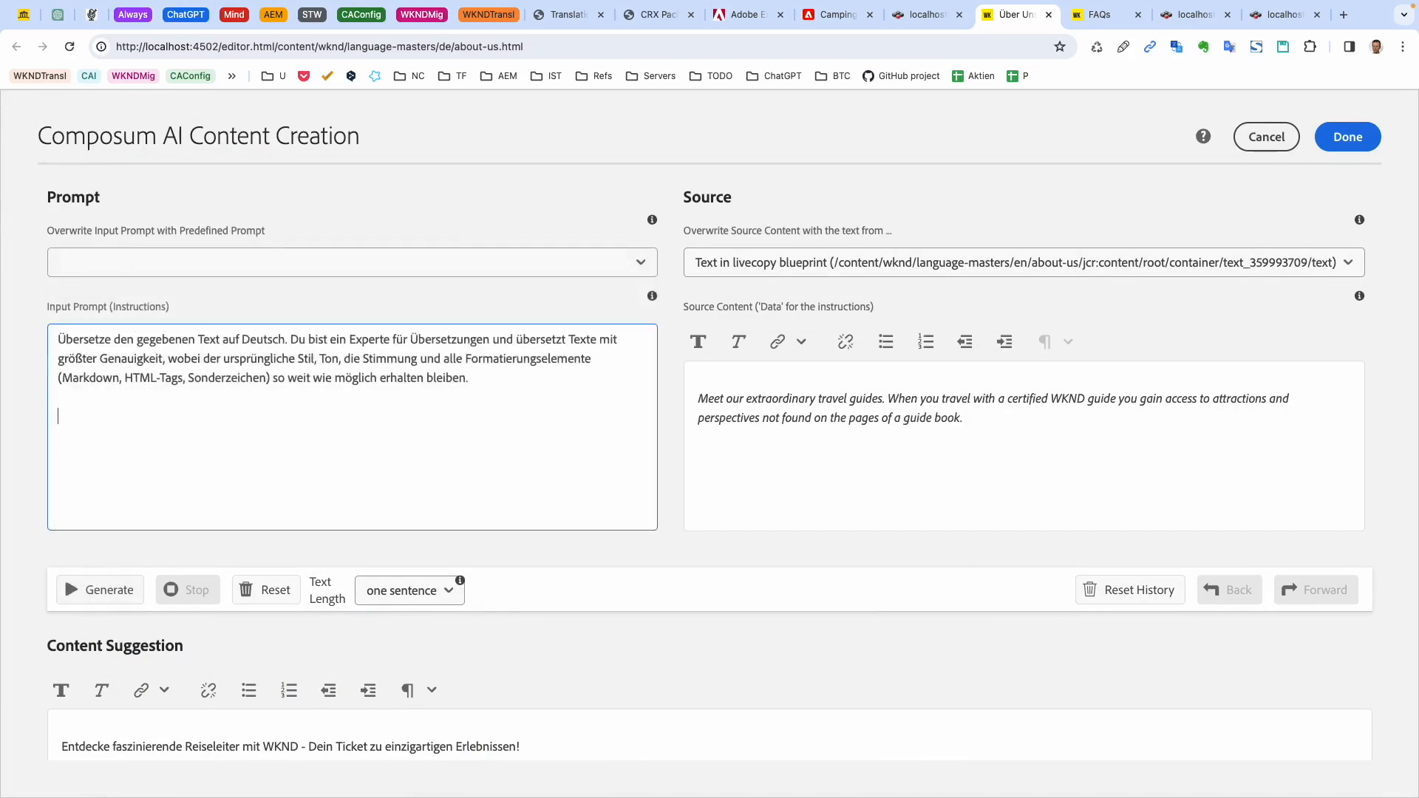
key("Return")
type("Use \"Du\" to address the user.")
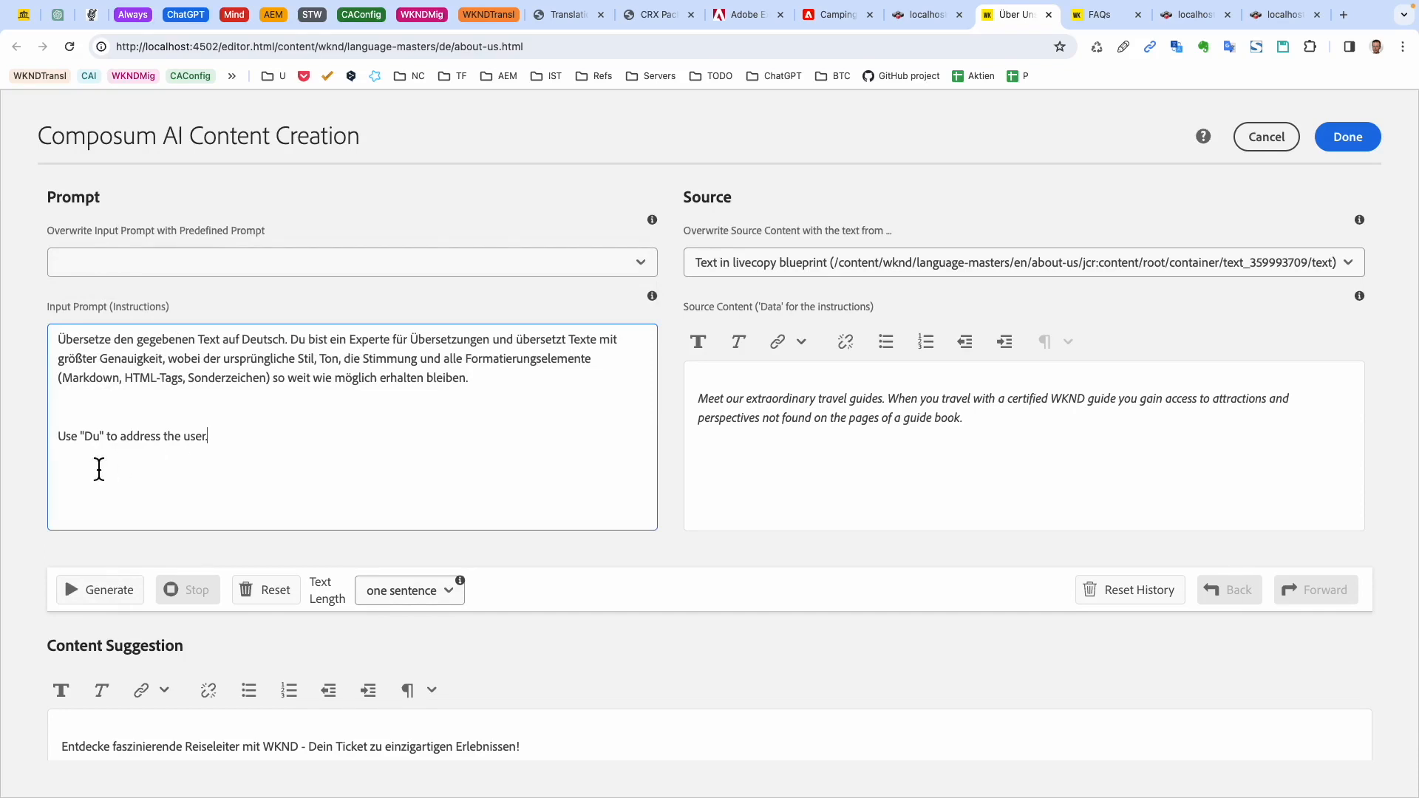
Generate the German translation with the "Du" instruction, apply the suggestion to the text component and save it
left_click(92, 593)
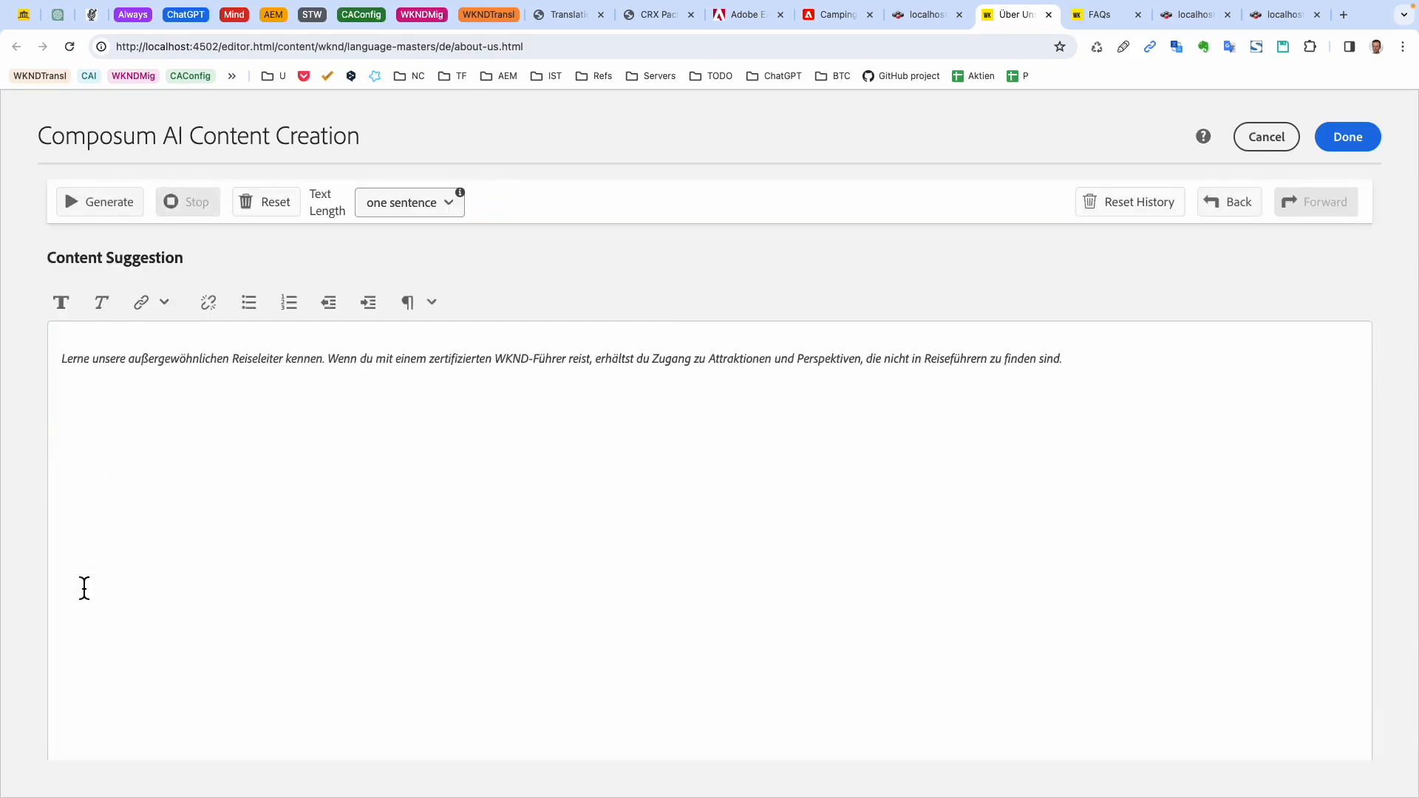
left_click(1357, 152)
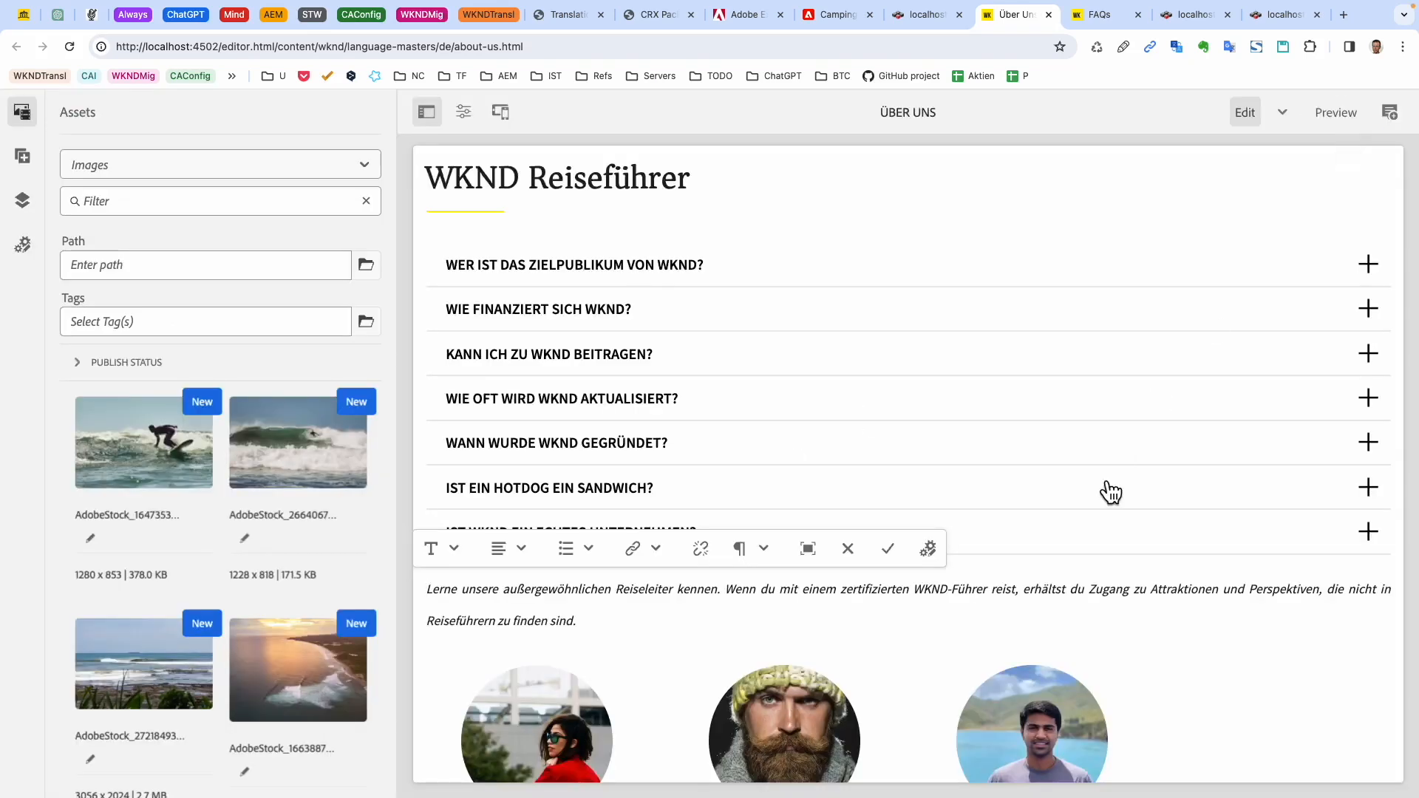
left_click(896, 558)
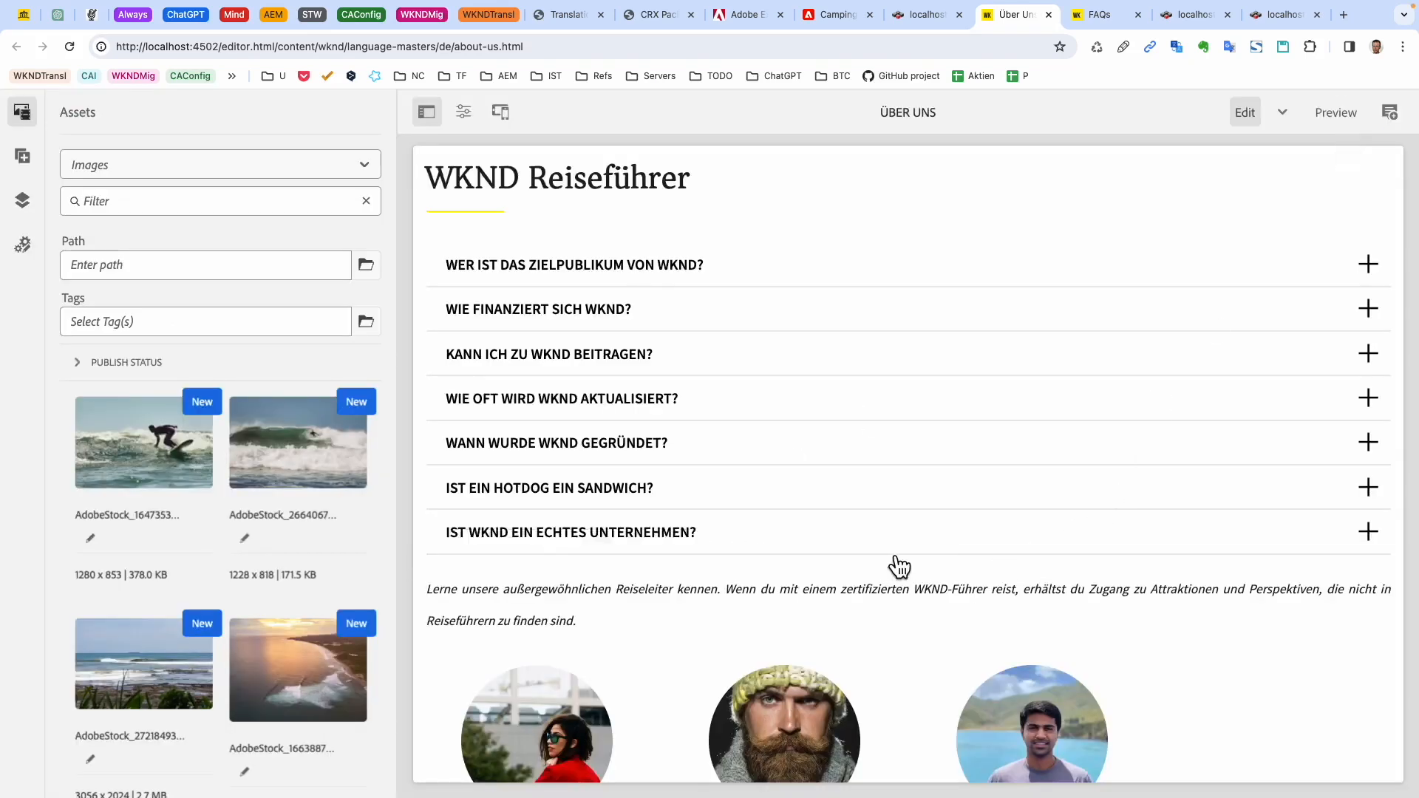
Reopen Composum AI Content Creation for the translated text and use the text field being edited as source content
double_click(1006, 574)
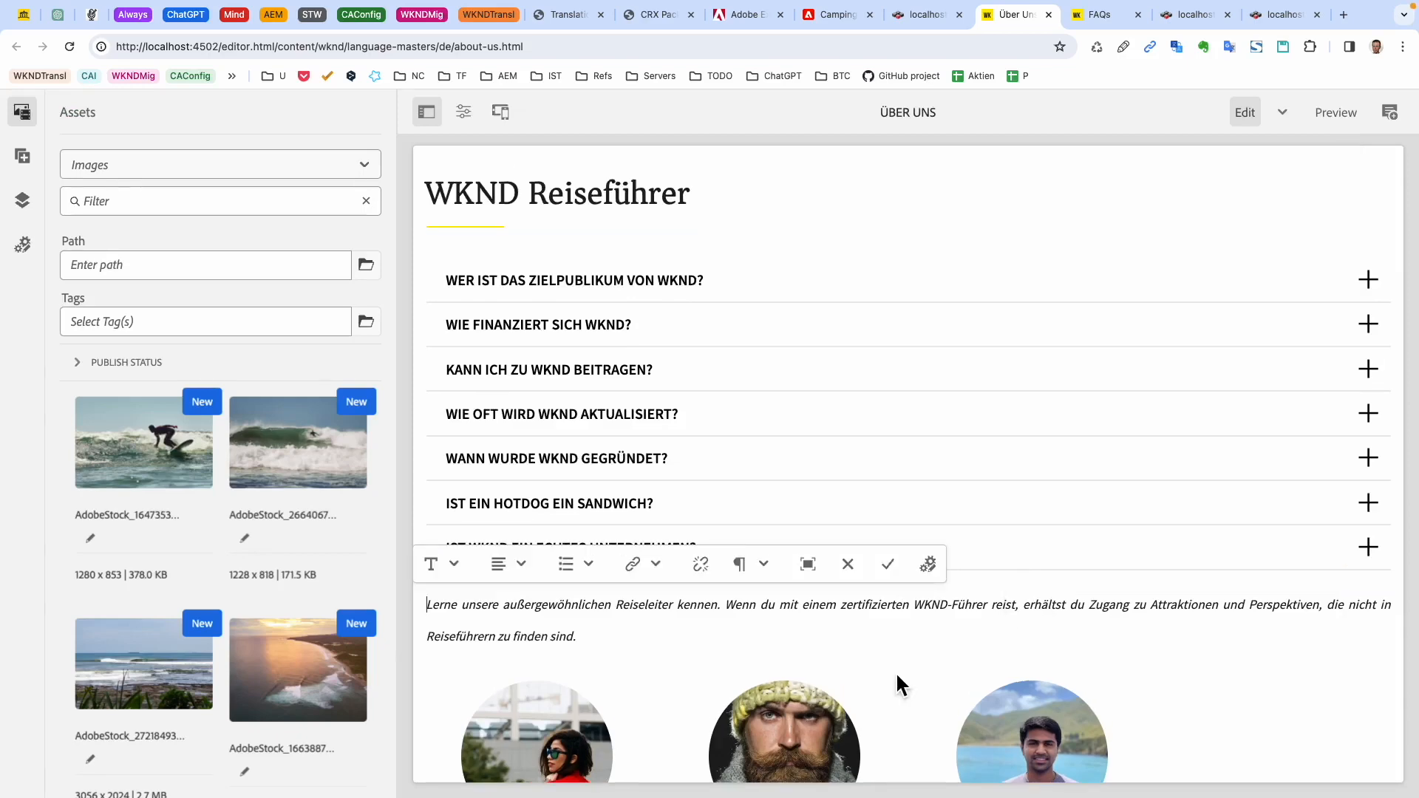
left_click(930, 568)
left_click(992, 268)
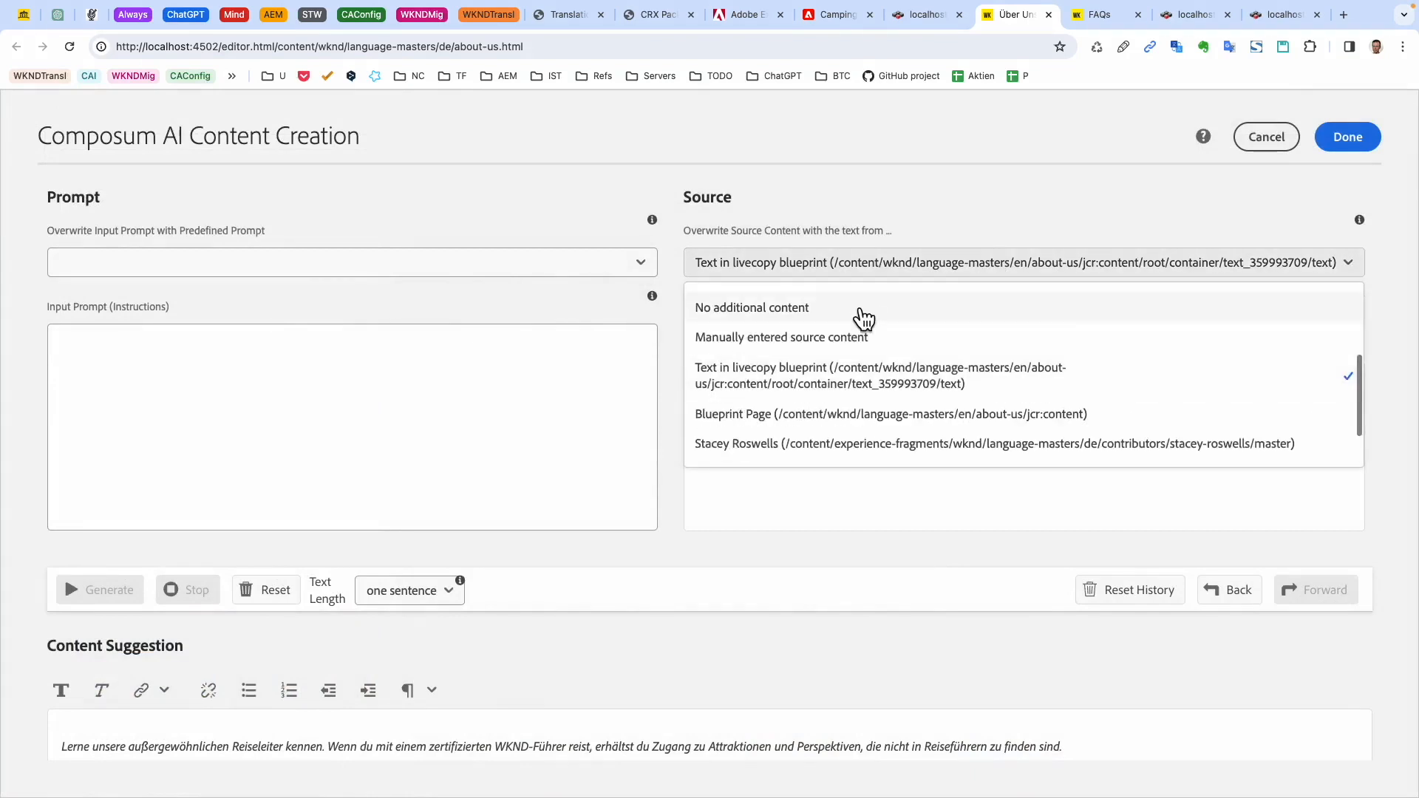
scroll(864, 320, "up", 3)
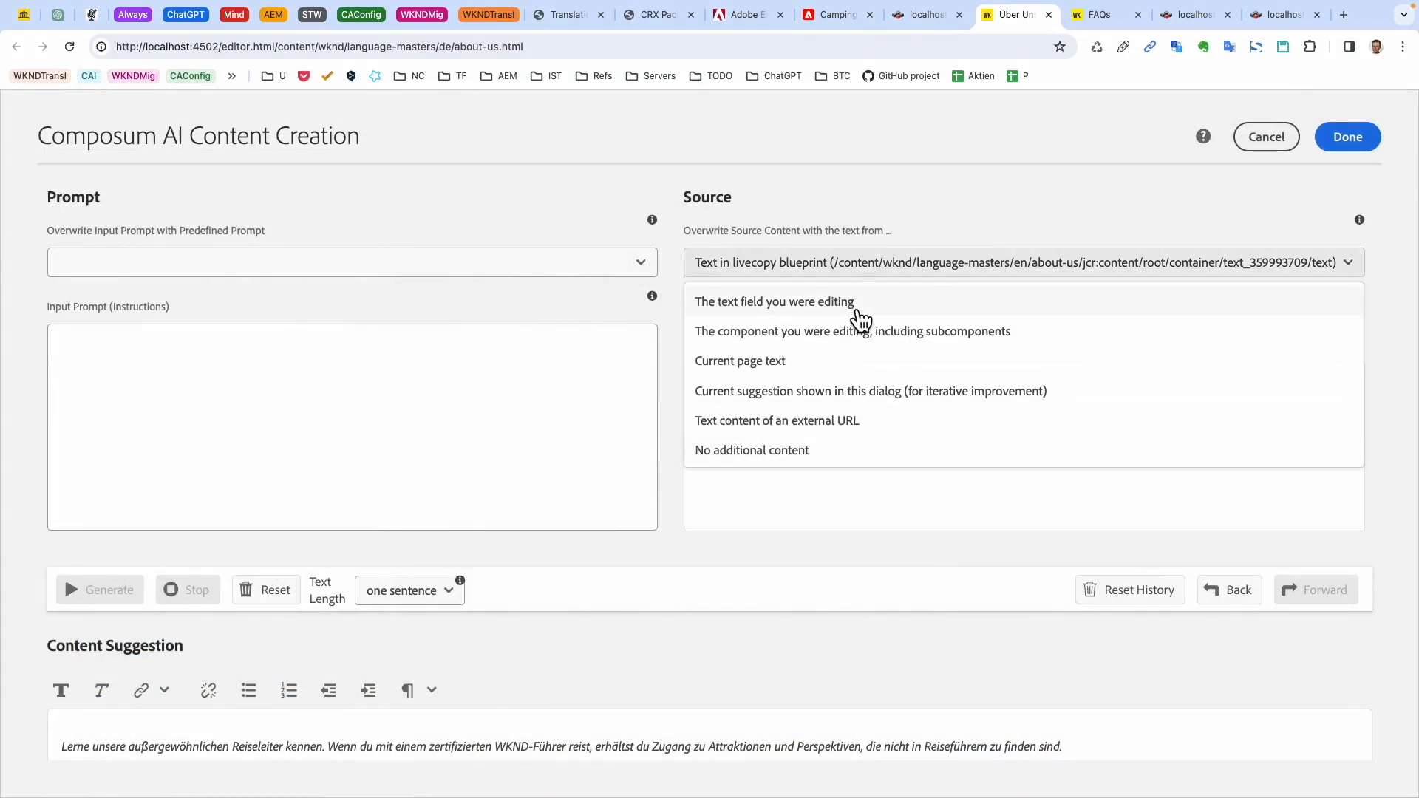
left_click(858, 303)
Generate a rewrite with the prompt "Use "Sie" to address the user.", apply it to the text component and save it
left_click(402, 481)
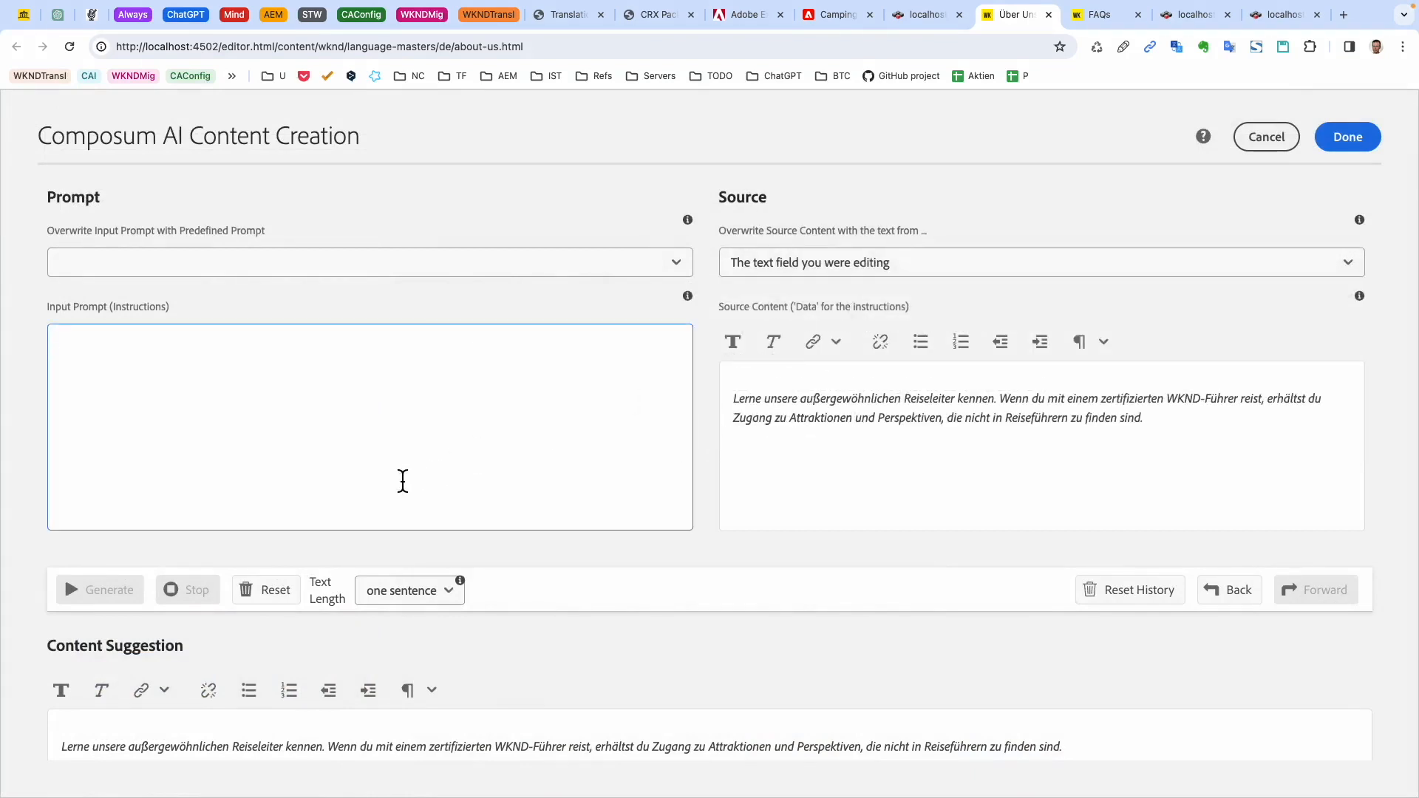
type("Use \"Sie")
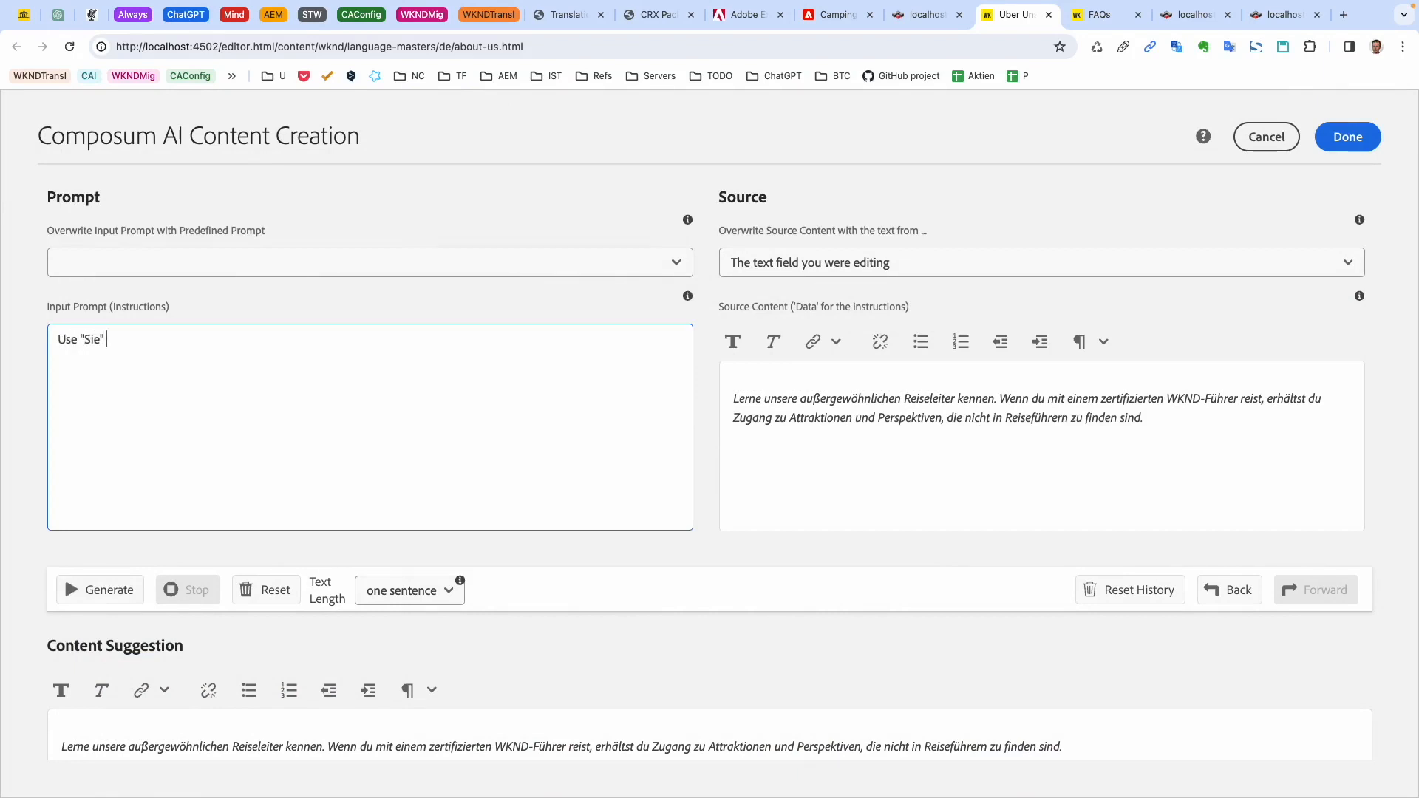
type("\" to taddress the user.")
left_click(90, 589)
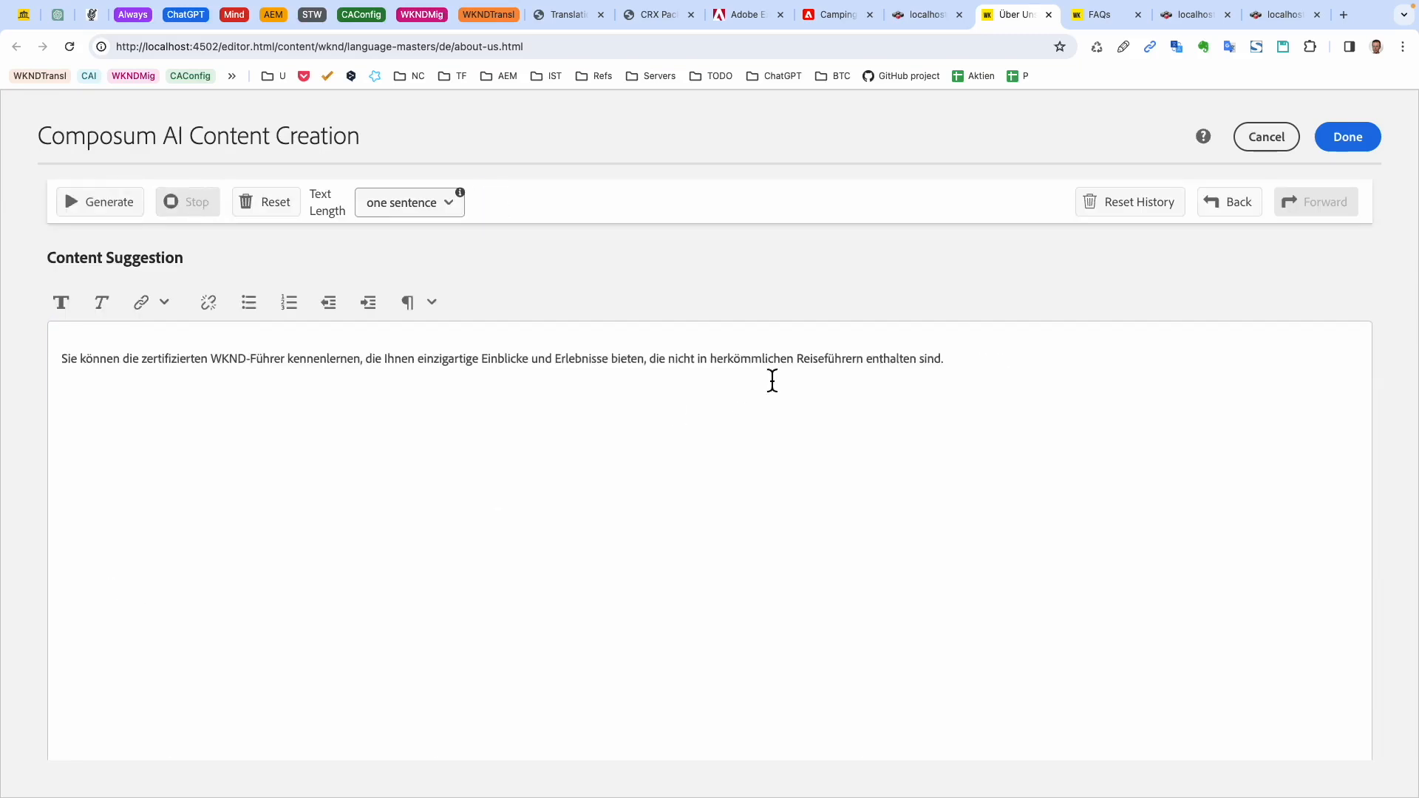
left_click(1353, 147)
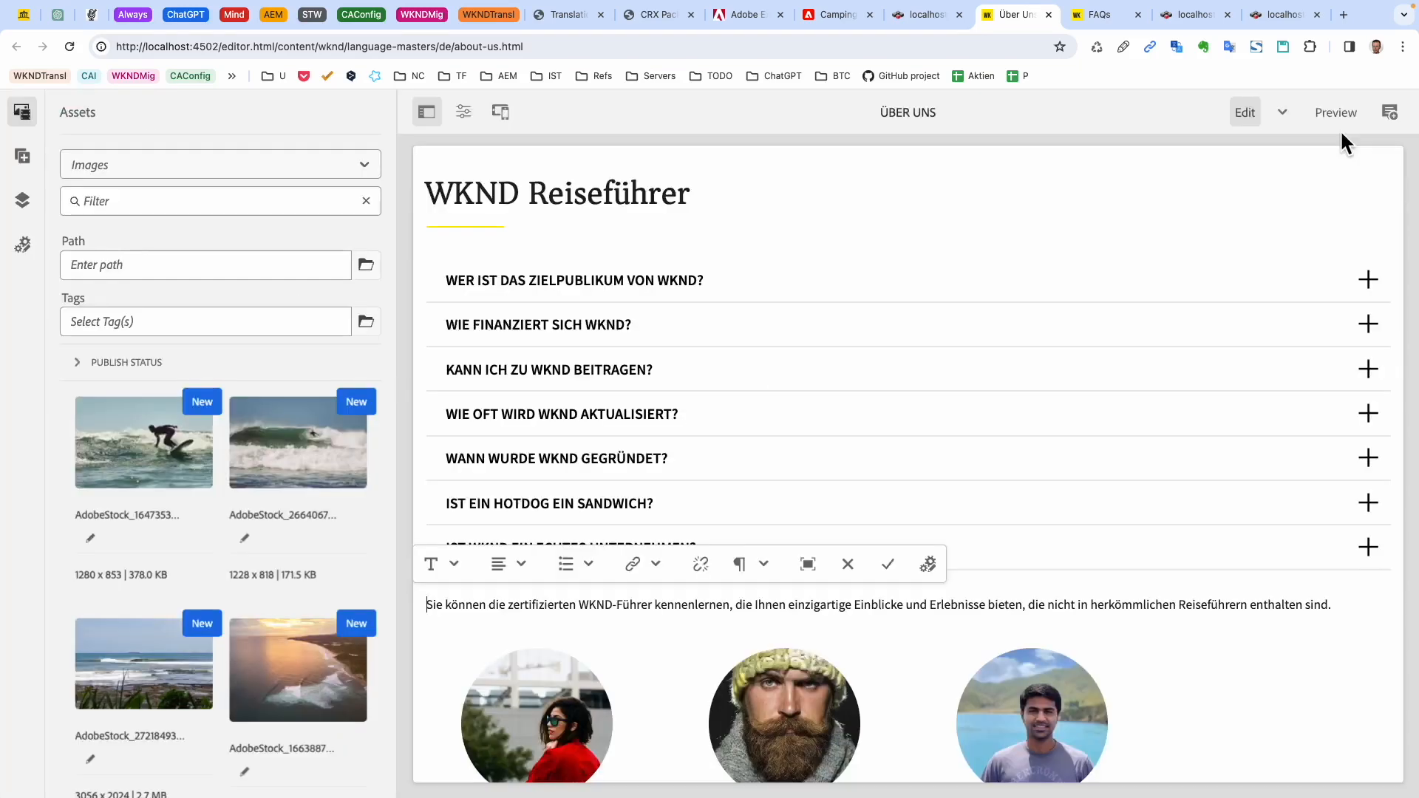
left_click(903, 572)
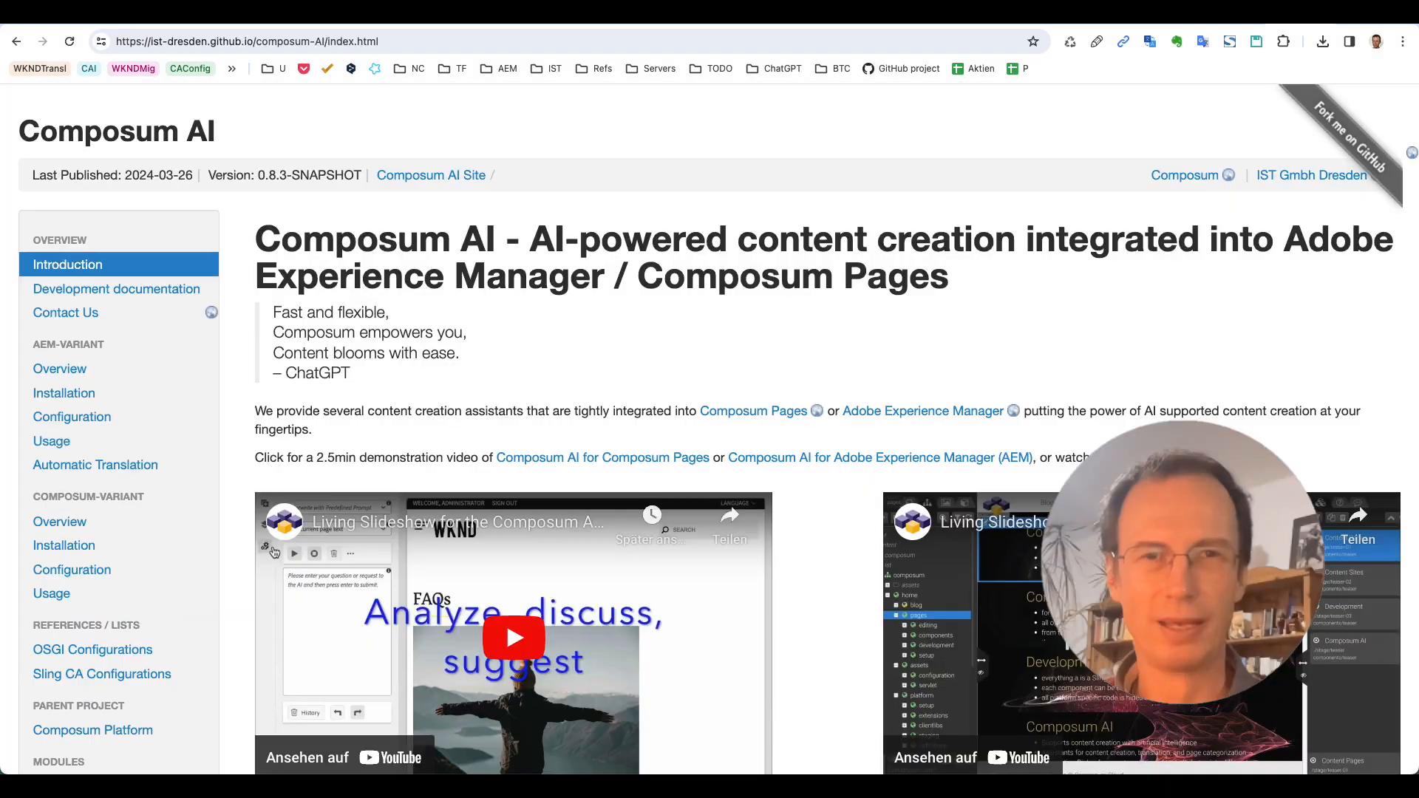